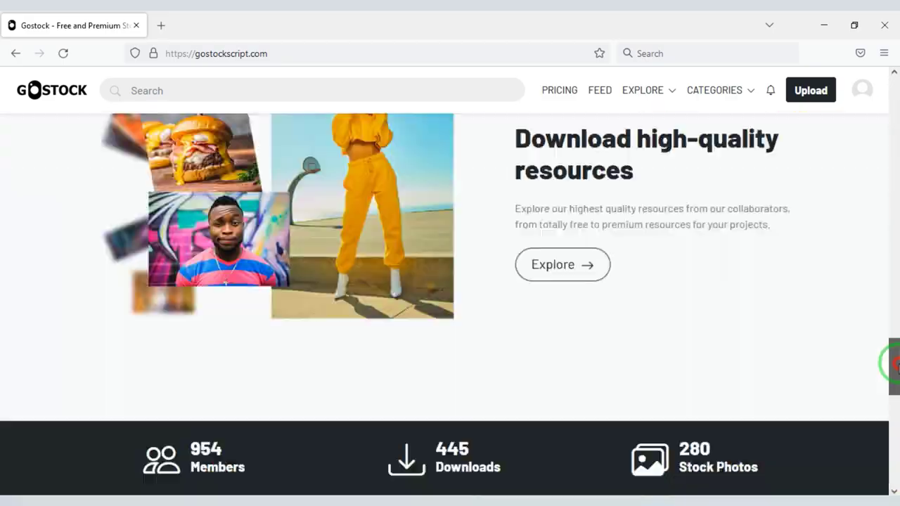
# Open the Burgers photo, choose the L 1920x2879 size, start the $6 purchase, then cancel checkout.
pyautogui.click(314, 362)
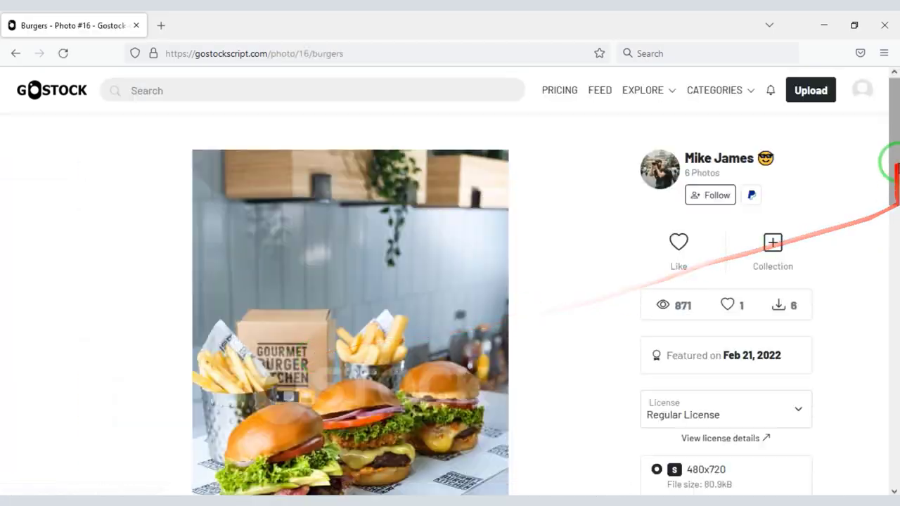
pyautogui.moveTo(893, 161); pyautogui.dragTo(896, 222)
pyautogui.click(656, 313)
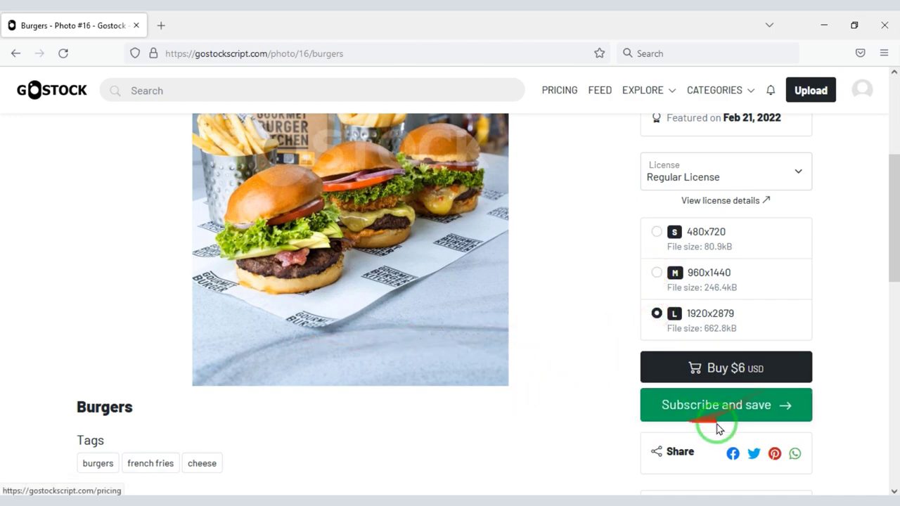
pyautogui.click(685, 368)
pyautogui.click(208, 162)
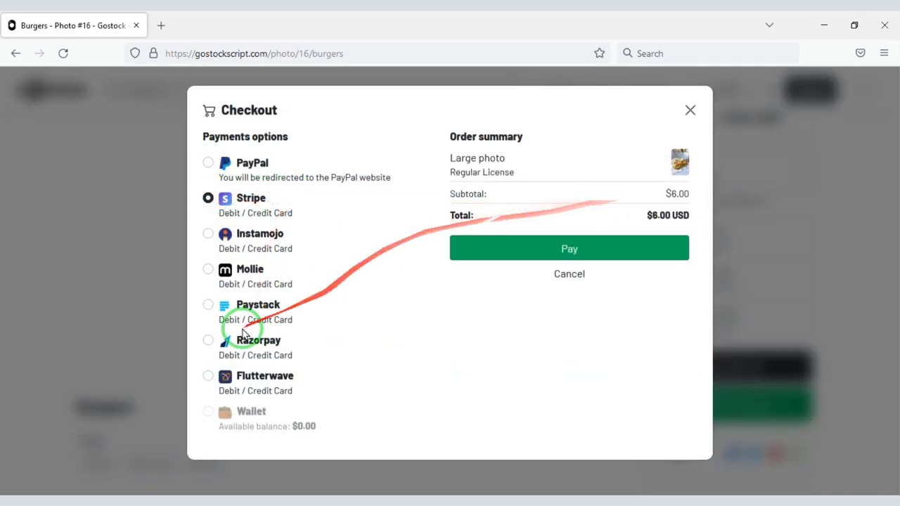
pyautogui.click(725, 179)
# View the PRICING plans, return home via the logo, and open Panel Admin.
pyautogui.moveTo(885, 382); pyautogui.dragTo(891, 161)
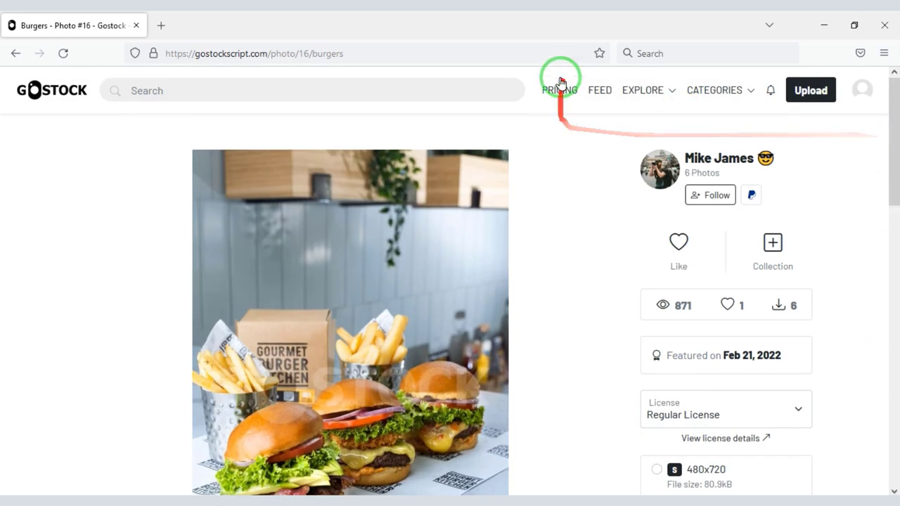
pyautogui.click(560, 86)
pyautogui.moveTo(889, 229); pyautogui.dragTo(893, 78)
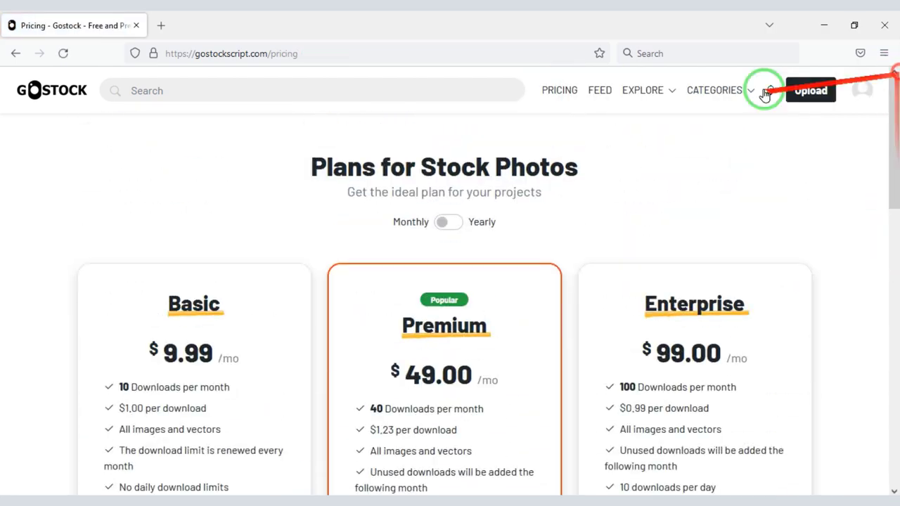
pyautogui.click(51, 105)
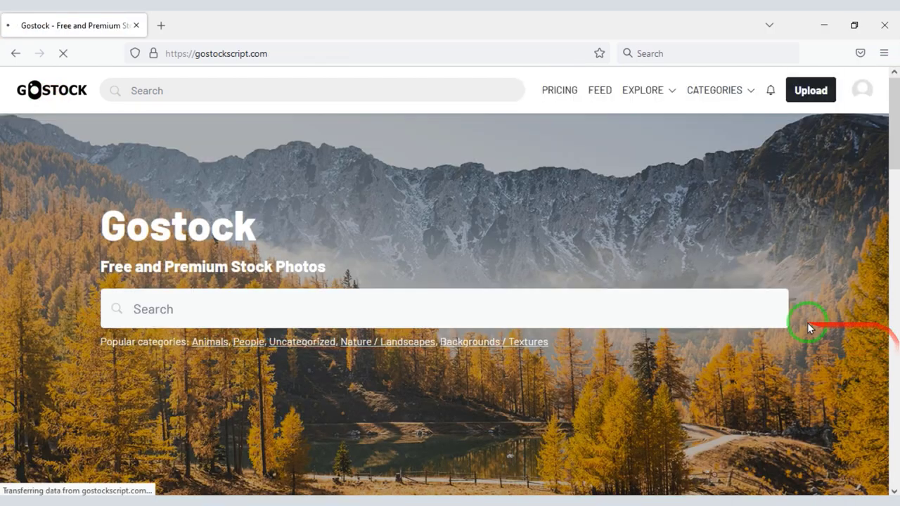
pyautogui.click(865, 95)
pyautogui.click(789, 131)
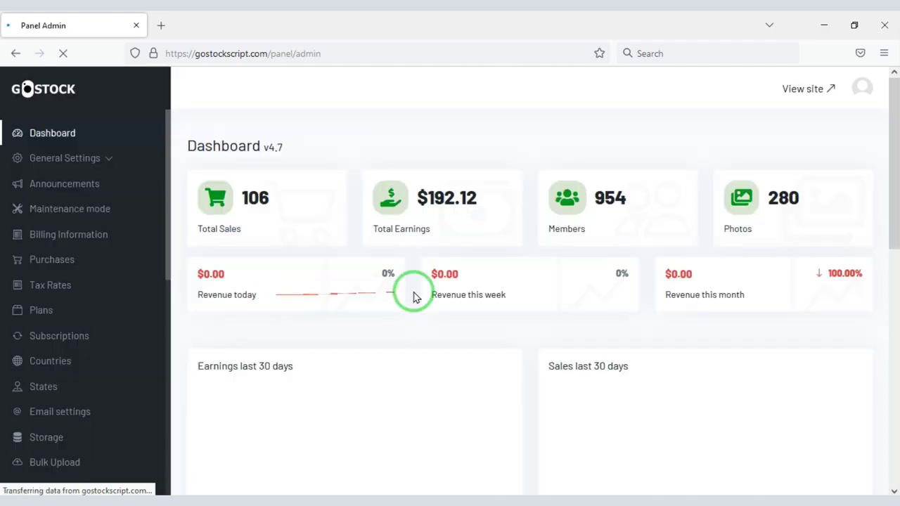
# Delete 'panel/admin' from the address to load the gostockscript.com home page.
pyautogui.moveTo(893, 225); pyautogui.dragTo(893, 133)
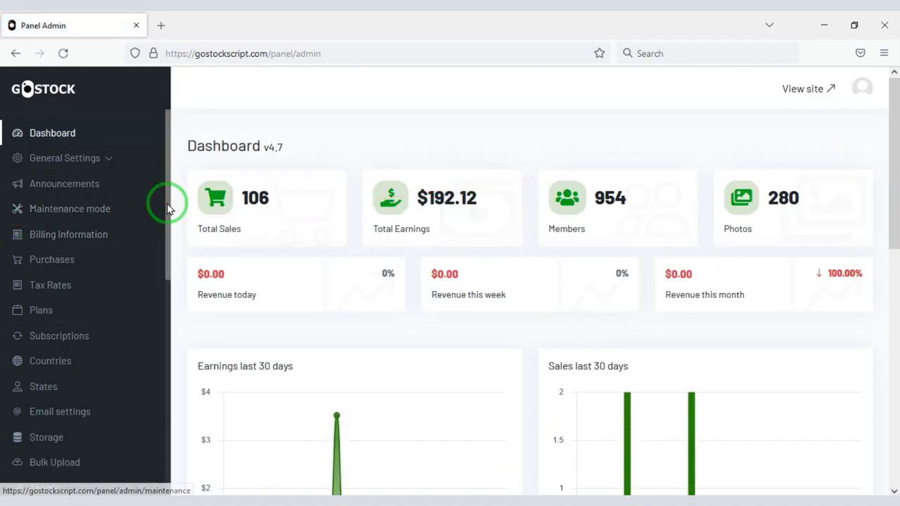
pyautogui.moveTo(167, 208); pyautogui.dragTo(201, 197)
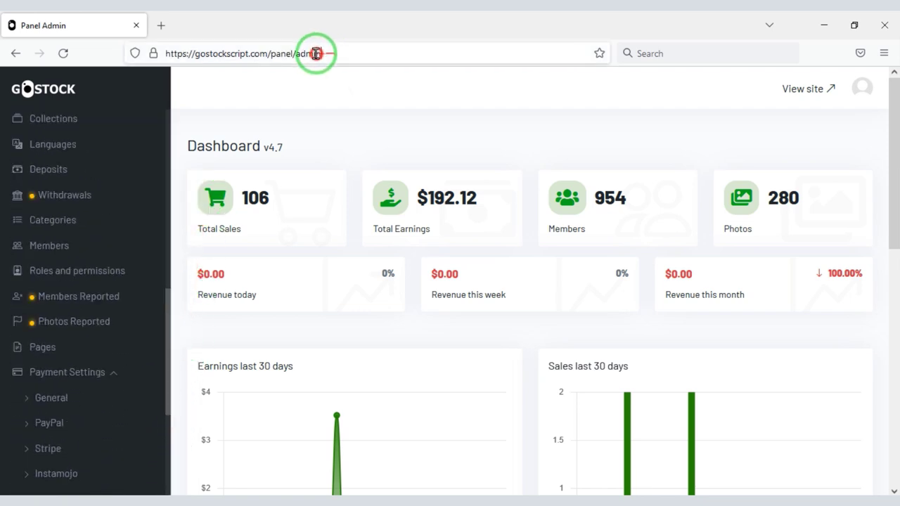
pyautogui.moveTo(316, 50); pyautogui.dragTo(269, 81)
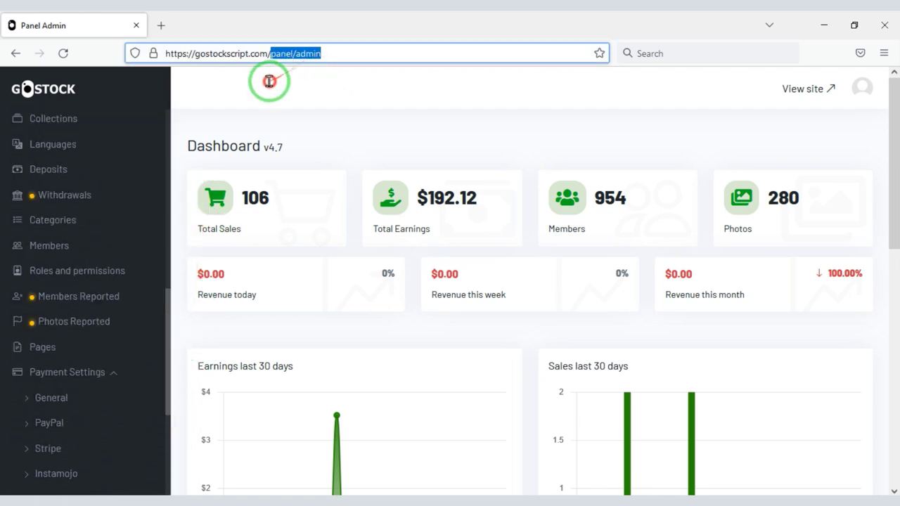
pyautogui.press('BackSpace')
pyautogui.click(271, 83)
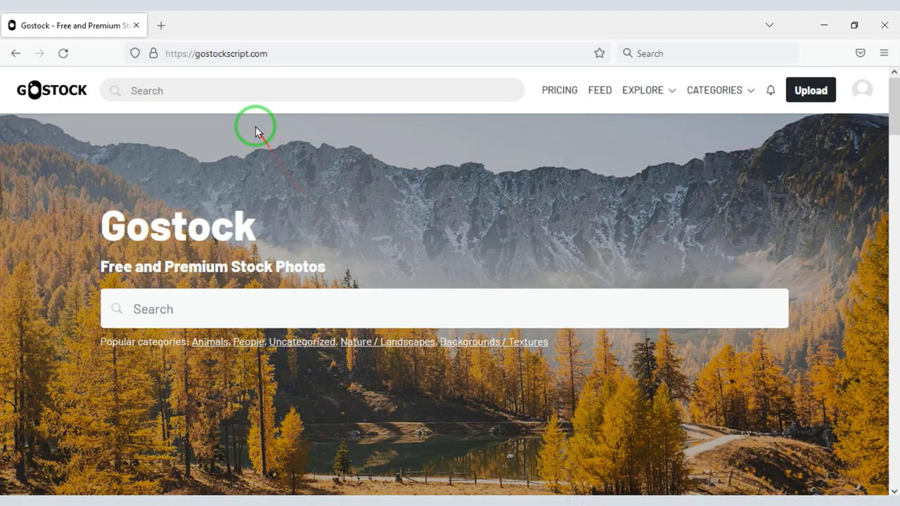
# Search the site for 'burger' and scroll through the three results.
pyautogui.click(248, 92)
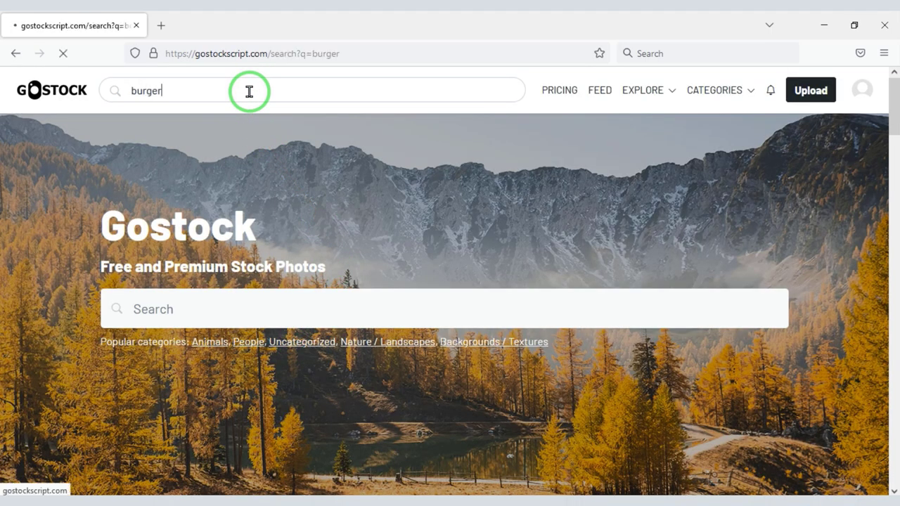
pyautogui.scroll(-1, 843, 226)
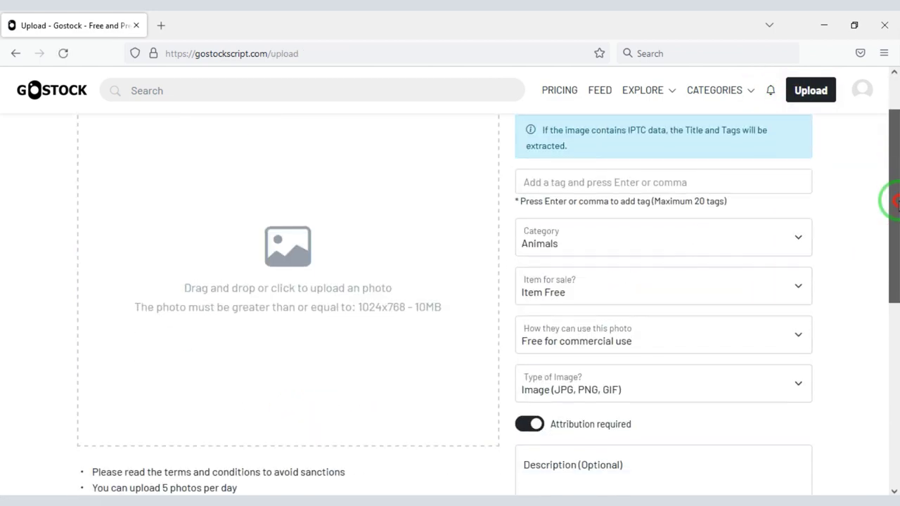
pyautogui.scroll(-1, 890, 195)
# On the Upload form, mark the item as for sale and reach the Price field.
pyautogui.click(602, 228)
pyautogui.click(558, 286)
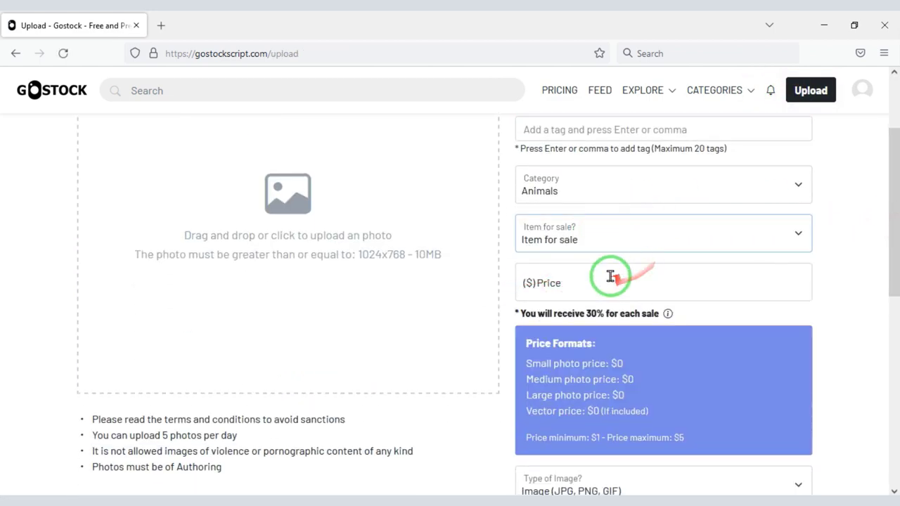
pyautogui.scroll(-2, 889, 246)
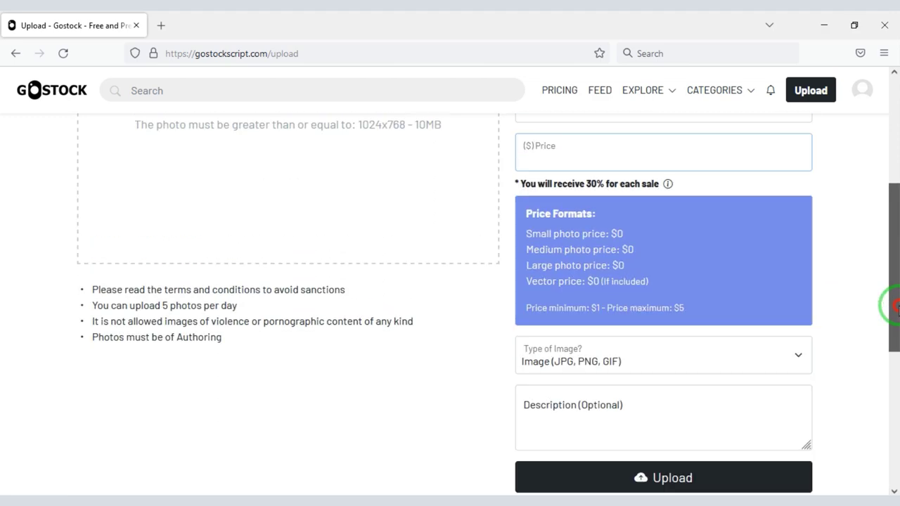
pyautogui.moveTo(896, 305); pyautogui.dragTo(896, 194)
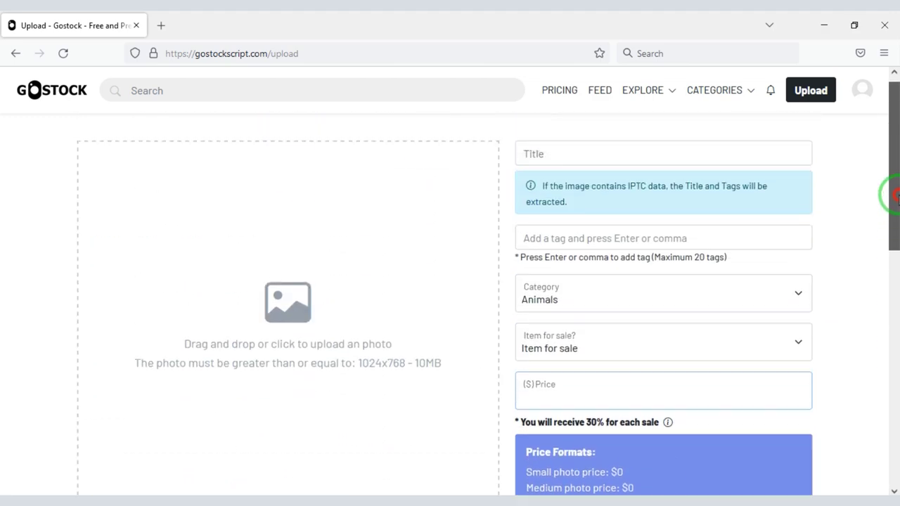
pyautogui.click(662, 401)
# Compare the Yearly and Monthly plan prices on the PRICING page.
pyautogui.click(560, 90)
pyautogui.scroll(-5, 889, 297)
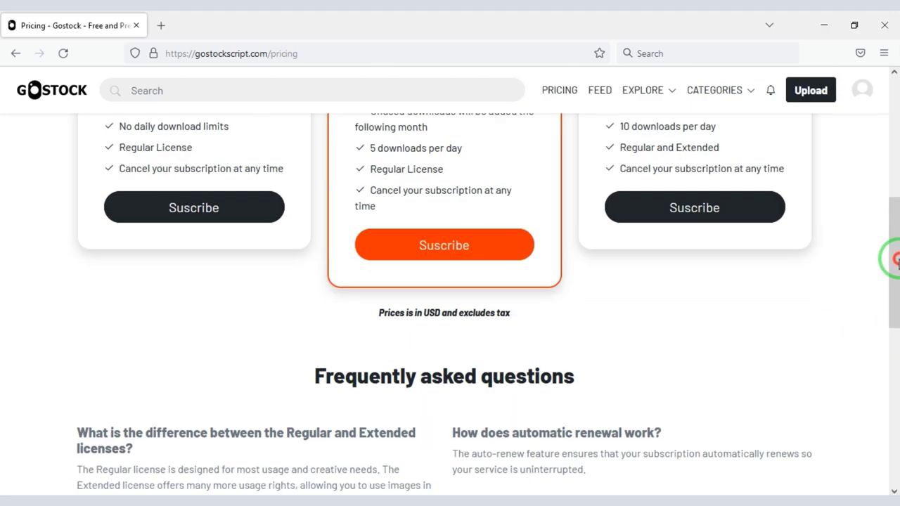
pyautogui.moveTo(892, 257); pyautogui.dragTo(896, 160)
pyautogui.click(444, 156)
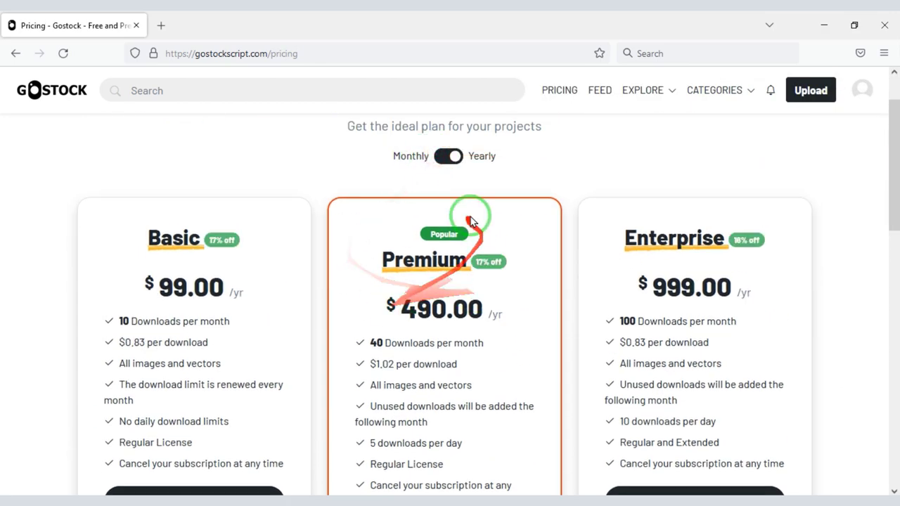
pyautogui.click(450, 157)
pyautogui.click(861, 89)
# In the admin panel, open Plans > Add New and check the download limit and license dropdowns.
pyautogui.click(808, 118)
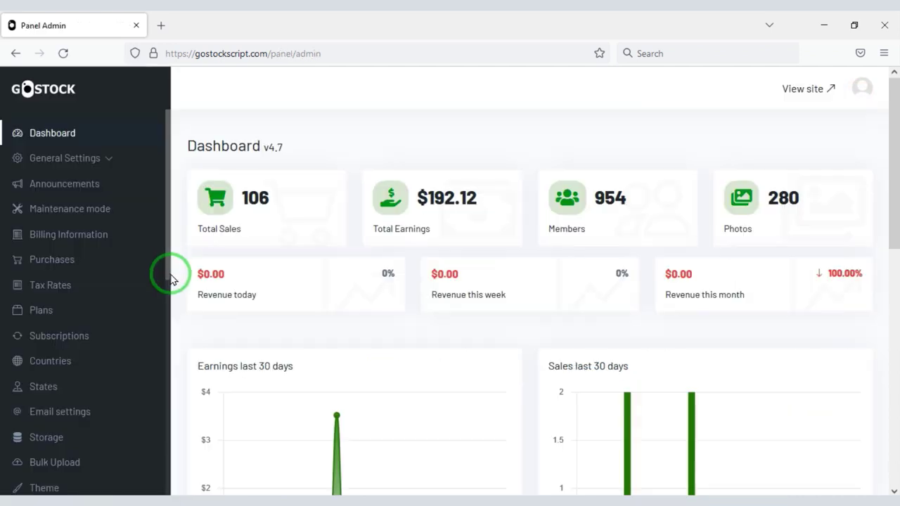
pyautogui.click(41, 310)
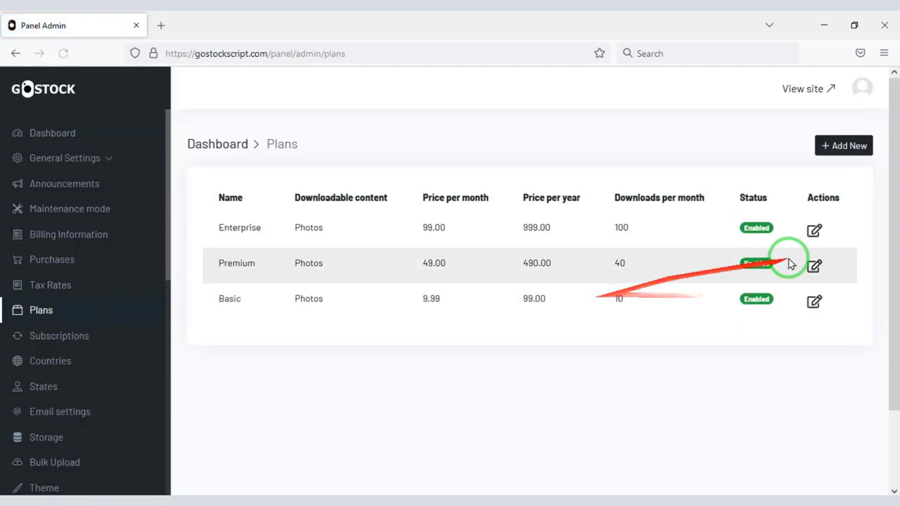
pyautogui.click(838, 146)
pyautogui.moveTo(892, 197); pyautogui.dragTo(887, 267)
pyautogui.click(345, 321)
pyautogui.click(371, 371)
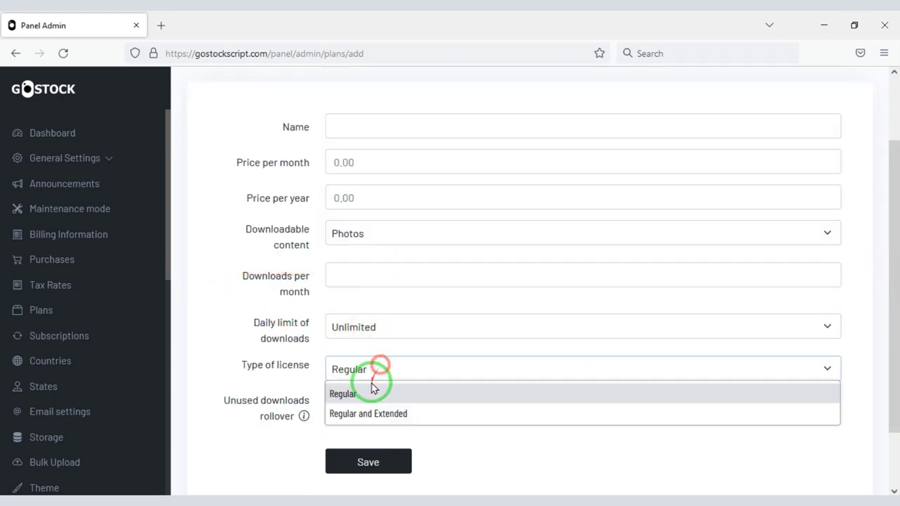
pyautogui.click(523, 436)
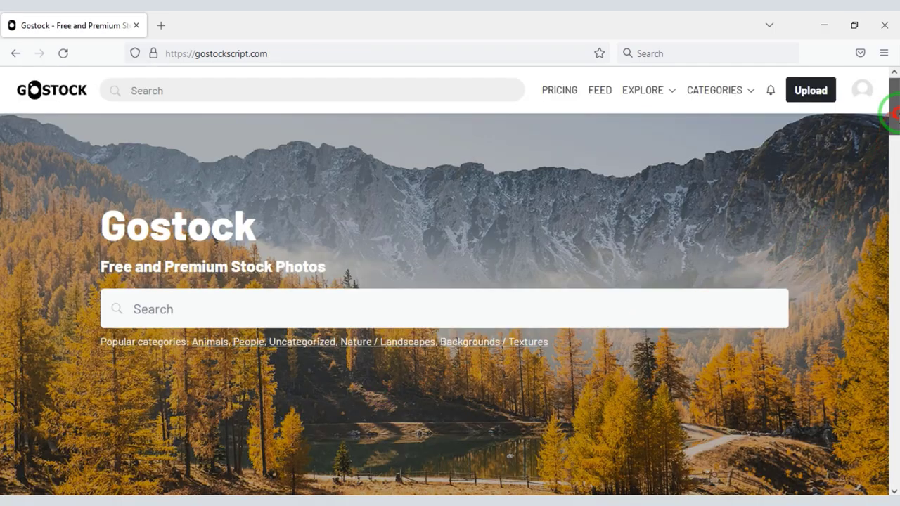
# Open the Face balloon photo and select its L 1920x1920 size.
pyautogui.moveTo(893, 112); pyautogui.dragTo(893, 219)
pyautogui.click(394, 221)
pyautogui.click(655, 343)
# Download the Face balloon photo at 1920x1920.
pyautogui.click(662, 398)
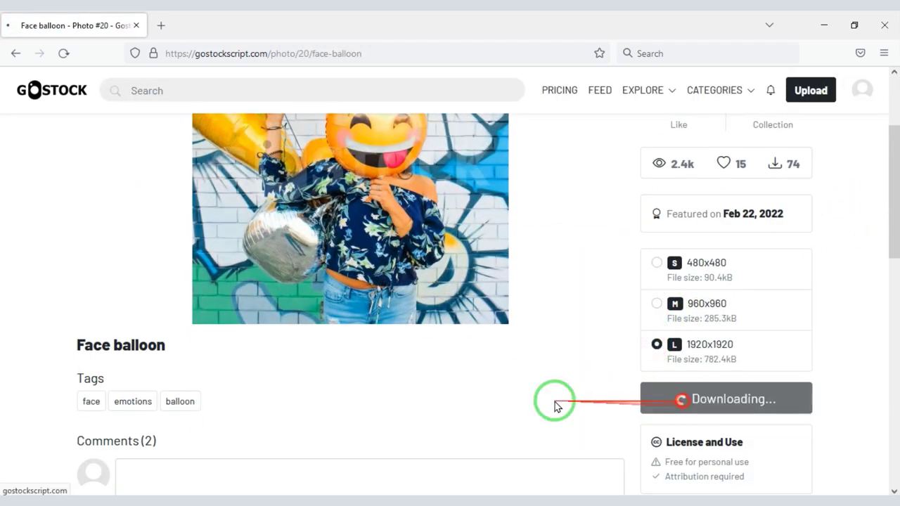
pyautogui.moveTo(893, 232); pyautogui.dragTo(894, 125)
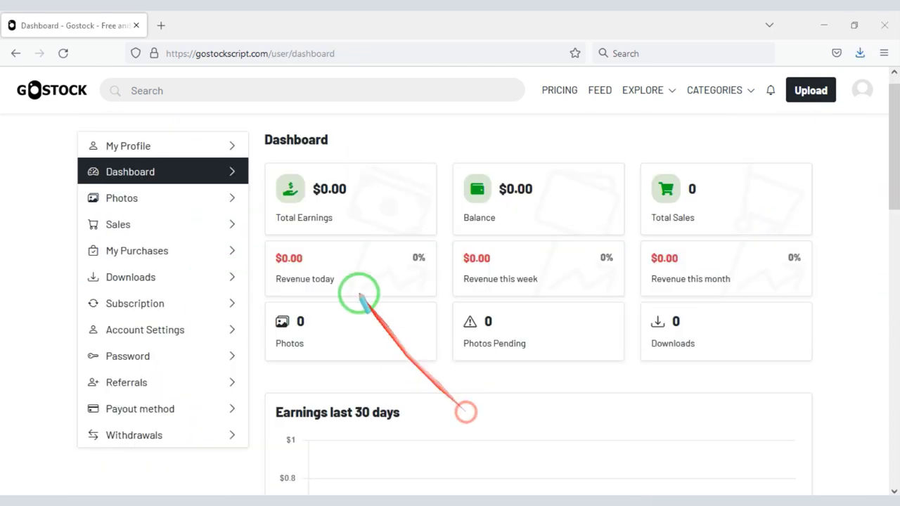
pyautogui.moveTo(314, 182); pyautogui.dragTo(810, 368)
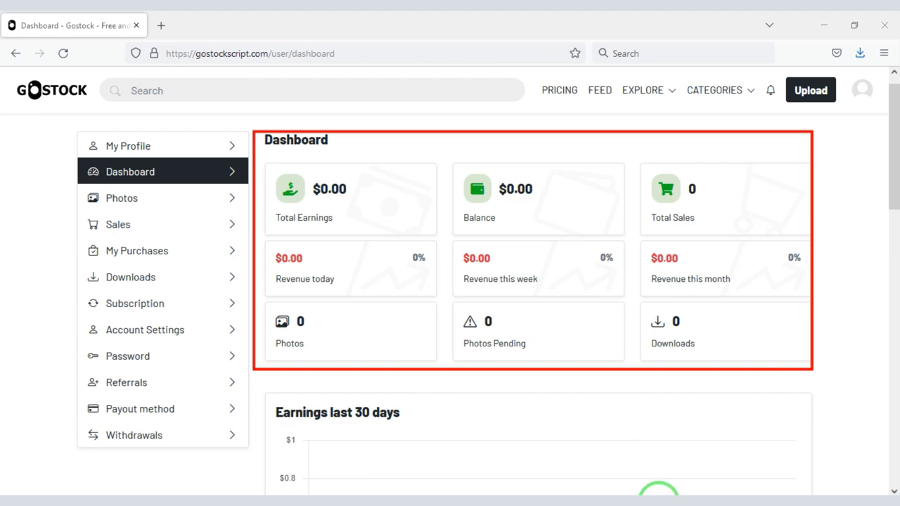
pyautogui.moveTo(887, 176)
pyautogui.mouseDown()
pyautogui.moveTo(890, 302)
pyautogui.moveTo(890, 168)
pyautogui.mouseUp()
pyautogui.moveTo(67, 146); pyautogui.dragTo(249, 462)
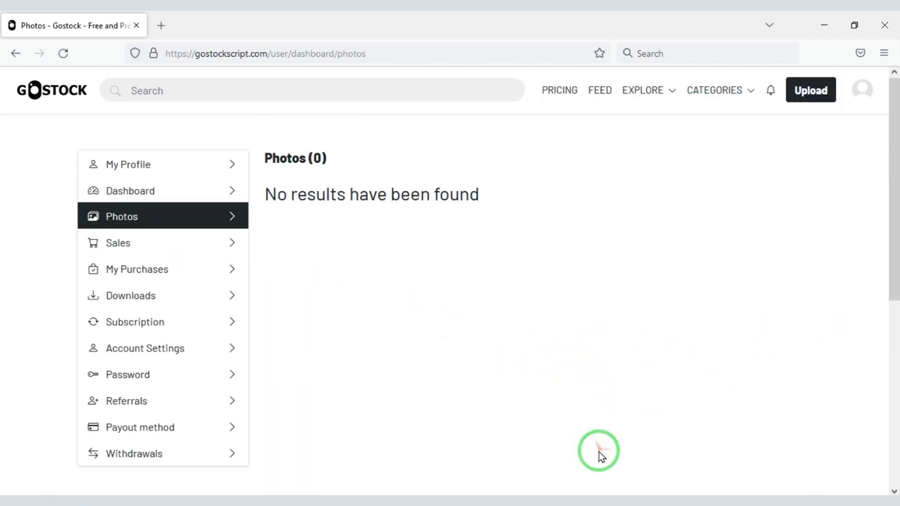
# Visit the Sales, My Purchases, Downloads and Subscription pages of the user dashboard.
pyautogui.click(130, 252)
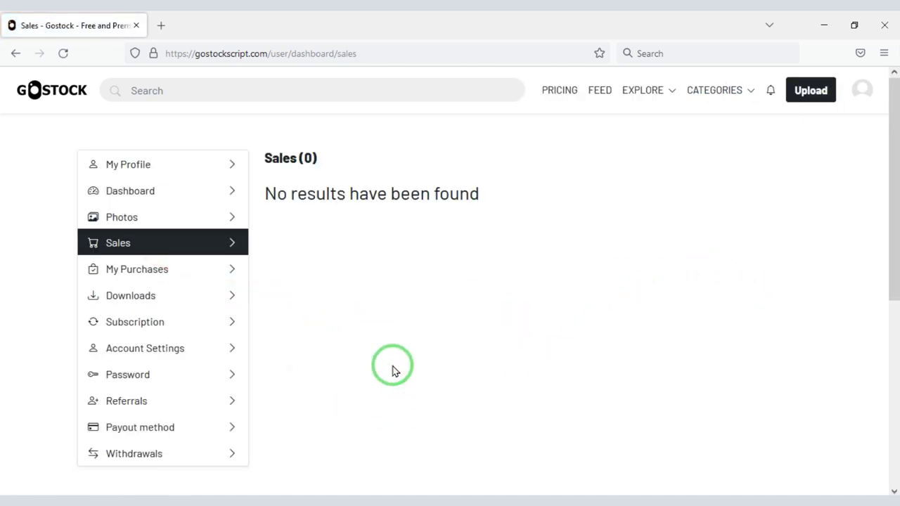
pyautogui.click(159, 276)
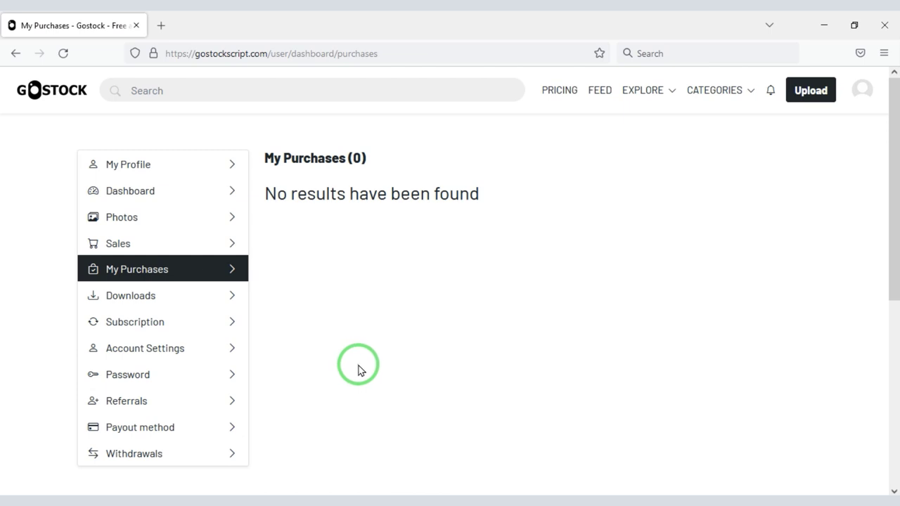
pyautogui.click(136, 300)
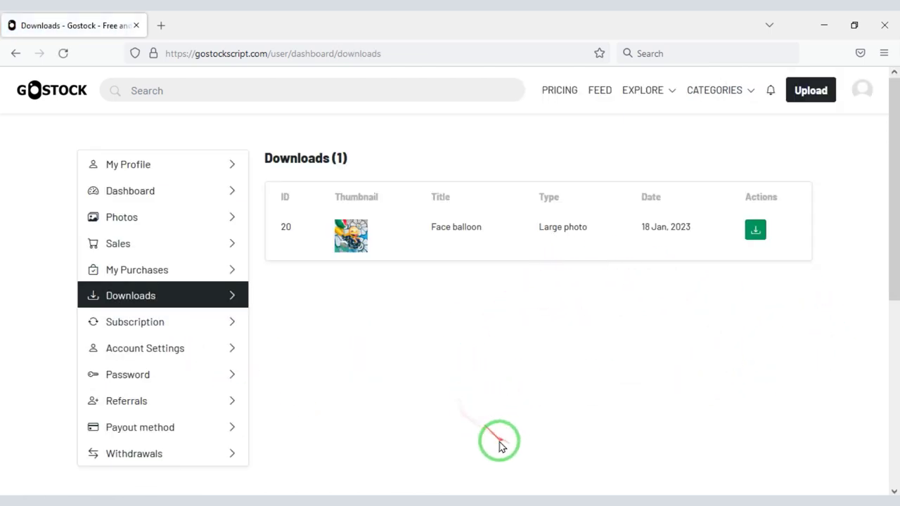
pyautogui.click(154, 318)
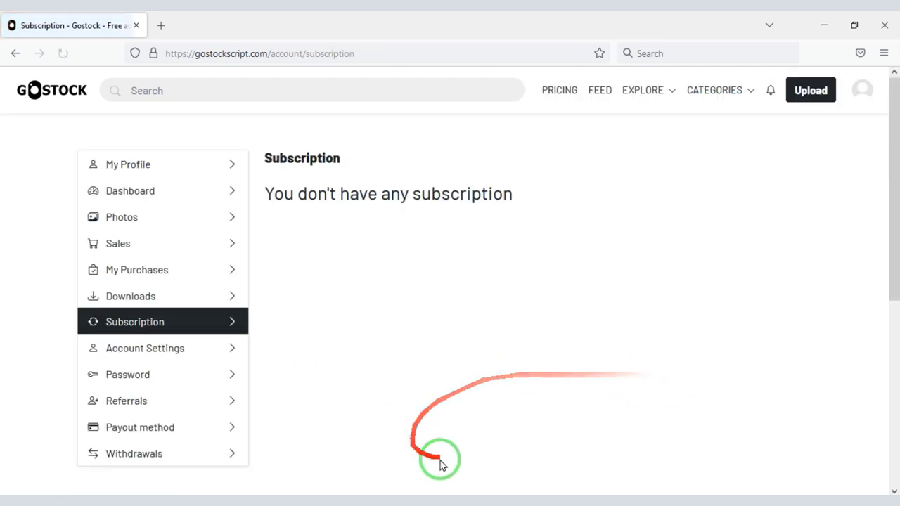
# Look over the account settings form, including the Facebook URL field.
pyautogui.click(187, 355)
pyautogui.scroll(-2, 894, 256)
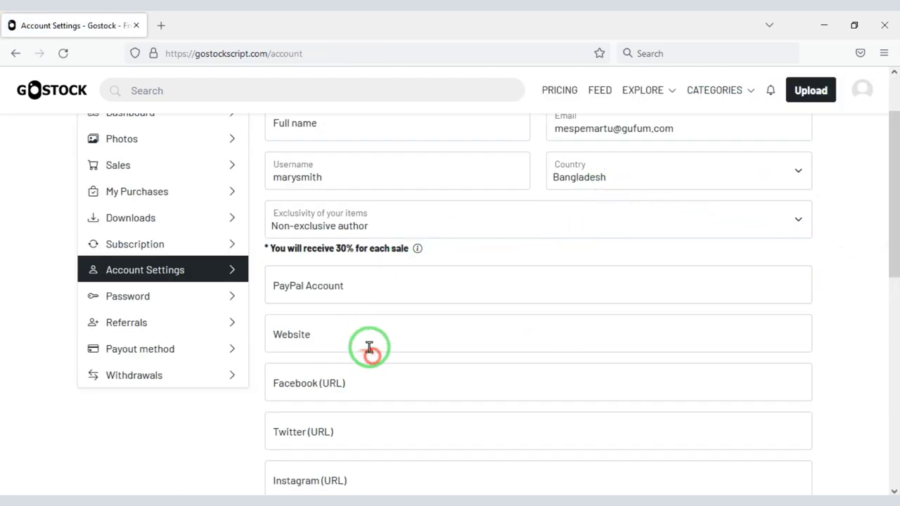
pyautogui.click(331, 387)
pyautogui.moveTo(894, 261); pyautogui.dragTo(893, 309)
pyautogui.click(412, 452)
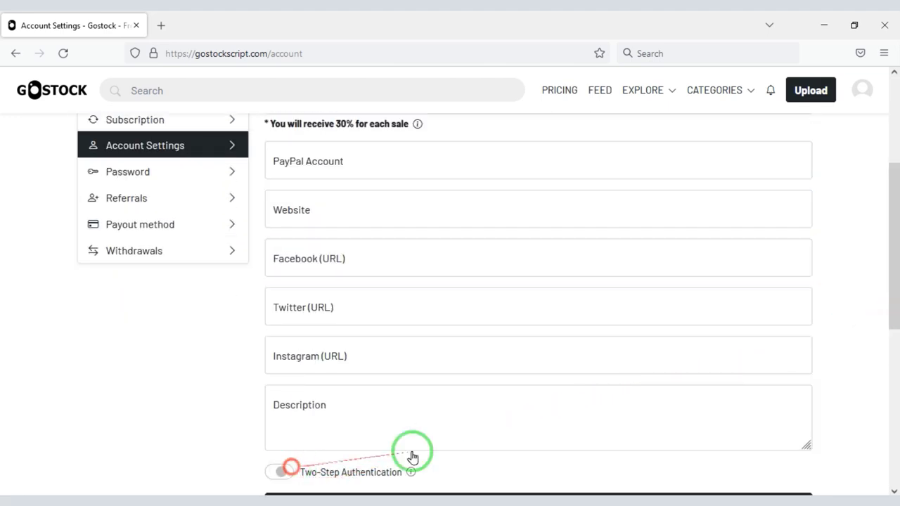
pyautogui.moveTo(893, 226); pyautogui.dragTo(893, 161)
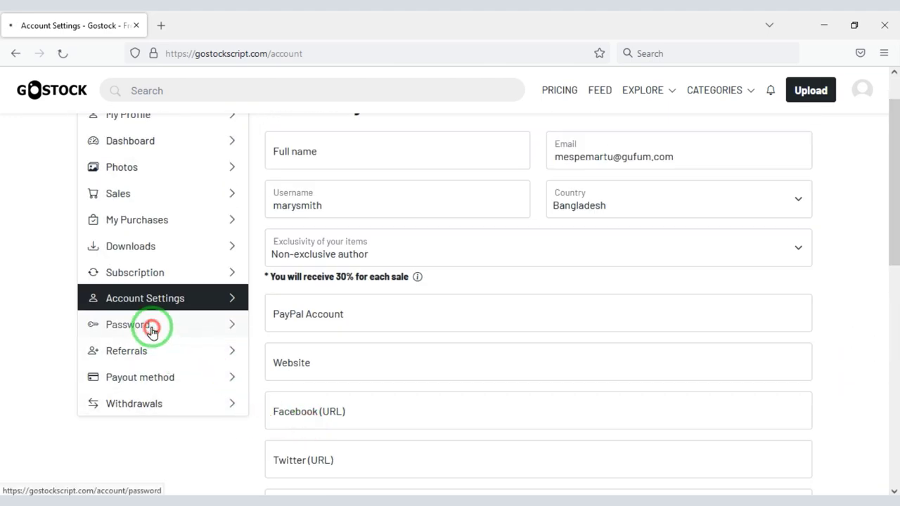
# Check the old and new password fields on the Password page.
pyautogui.click(152, 330)
pyautogui.scroll(-1, 890, 194)
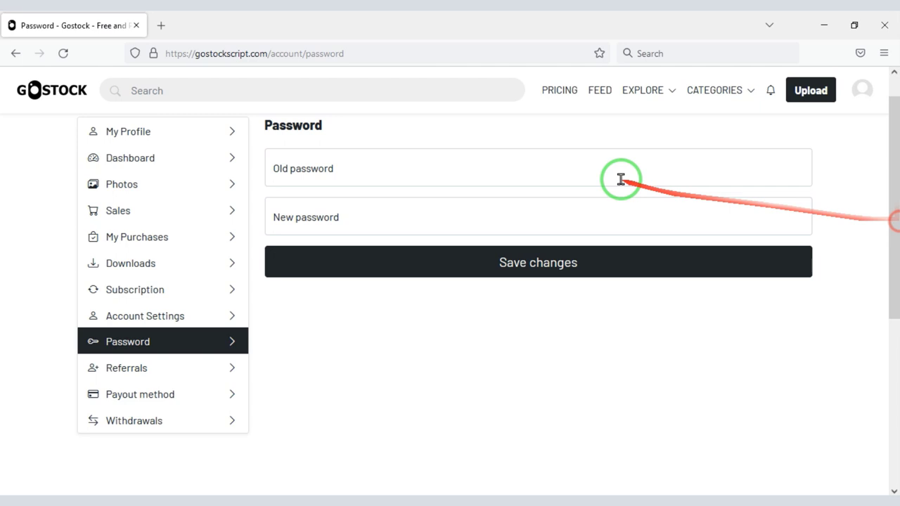
pyautogui.click(439, 183)
pyautogui.click(459, 233)
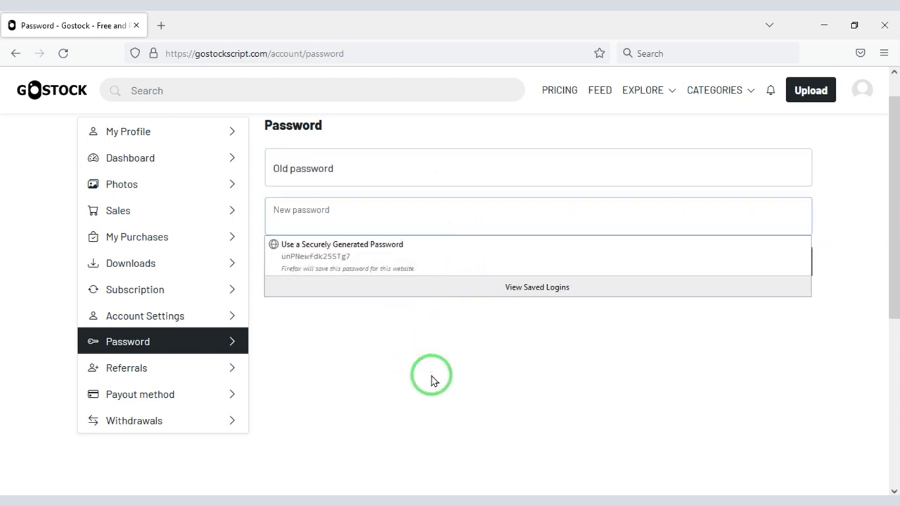
# Copy the referral link from the Referrals page.
pyautogui.click(187, 367)
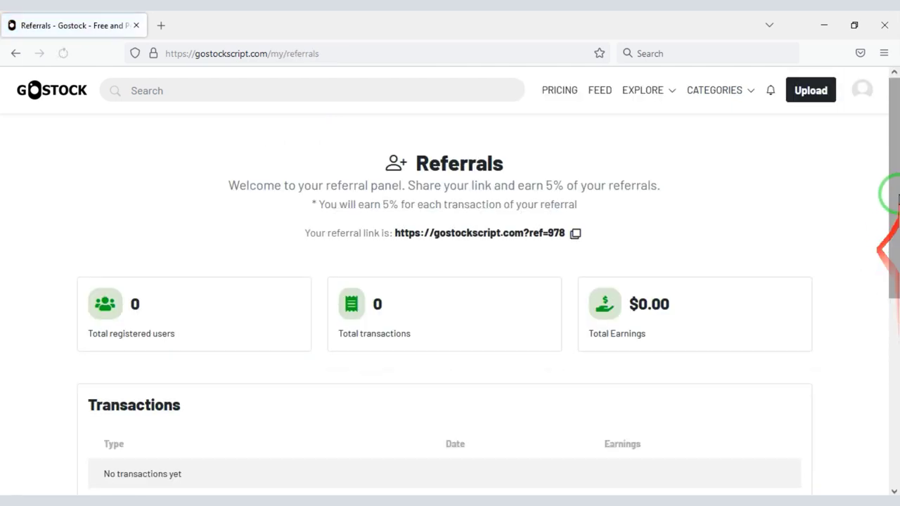
pyautogui.moveTo(891, 194); pyautogui.dragTo(894, 242)
pyautogui.click(576, 147)
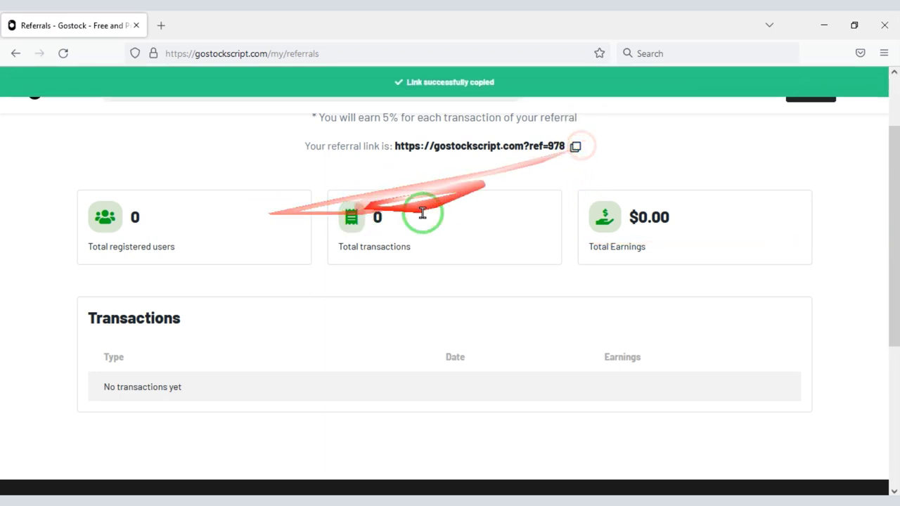
# Review the PayPal and bank payout fields, then the $0.00 Withdrawals page.
pyautogui.click(175, 391)
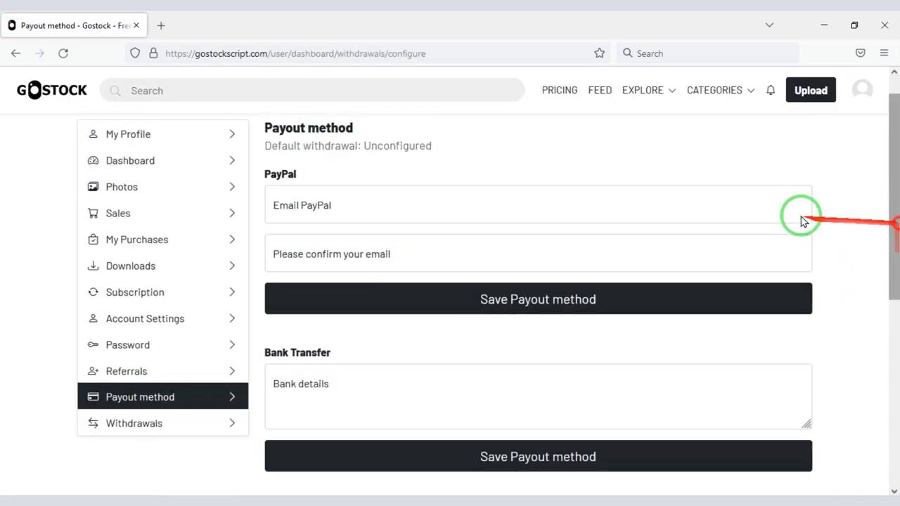
pyautogui.click(449, 197)
pyautogui.click(315, 408)
pyautogui.moveTo(893, 218); pyautogui.dragTo(893, 281)
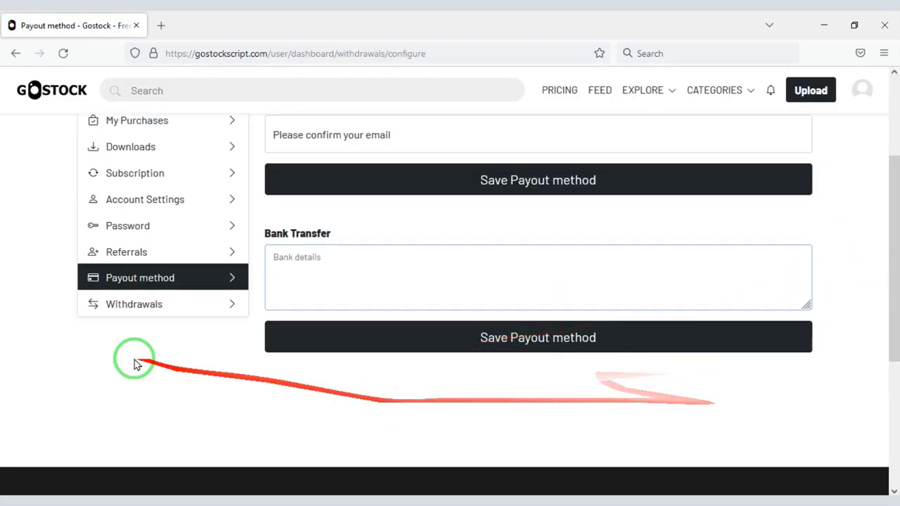
pyautogui.click(181, 314)
pyautogui.scroll(-2, 889, 227)
pyautogui.scroll(2, 507, 258)
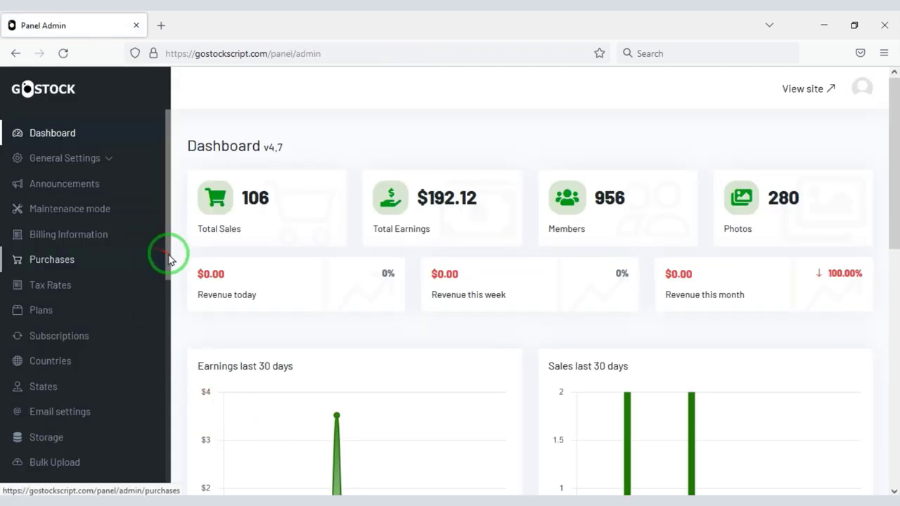
# Scroll the admin sidebar before moving to the CodeCanyon GoStock item page.
pyautogui.moveTo(170, 251); pyautogui.dragTo(190, 236)
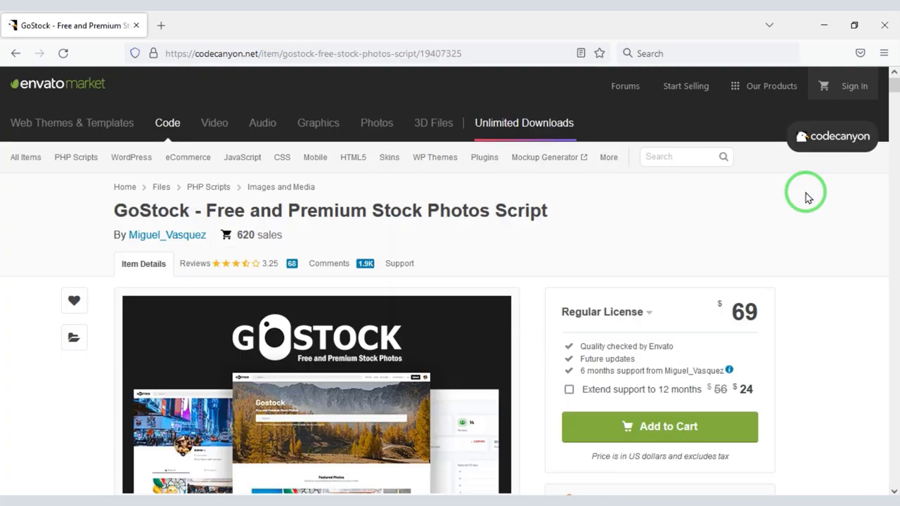
pyautogui.scroll(-3, 806, 197)
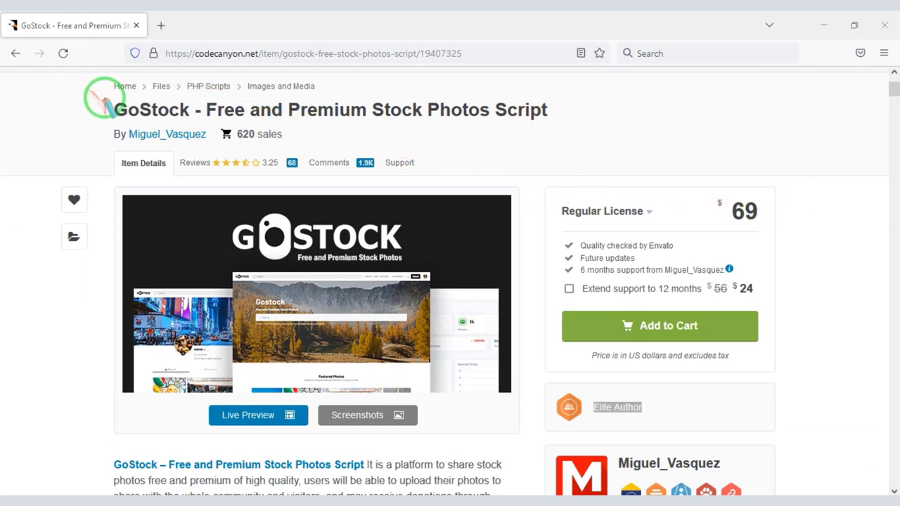
pyautogui.moveTo(103, 97)
pyautogui.mouseDown()
pyautogui.moveTo(503, 142)
pyautogui.moveTo(576, 128)
pyautogui.mouseUp()
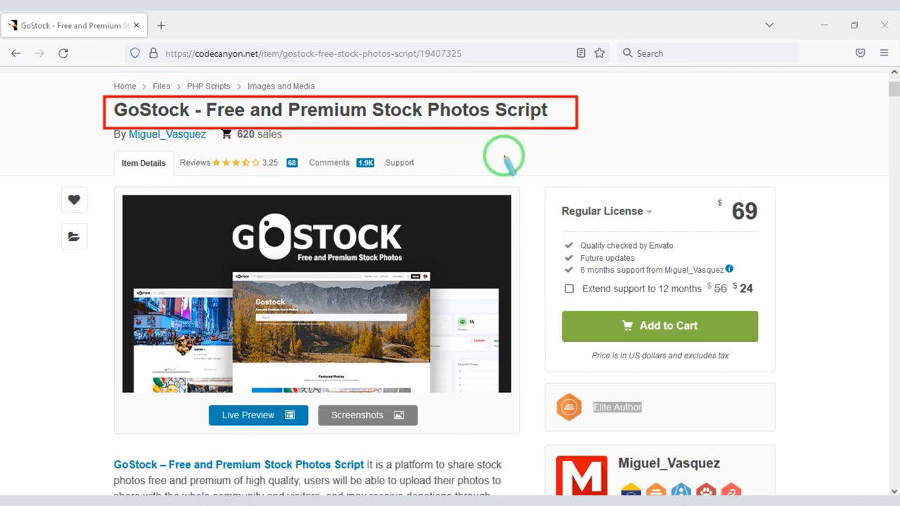
pyautogui.press('Escape')
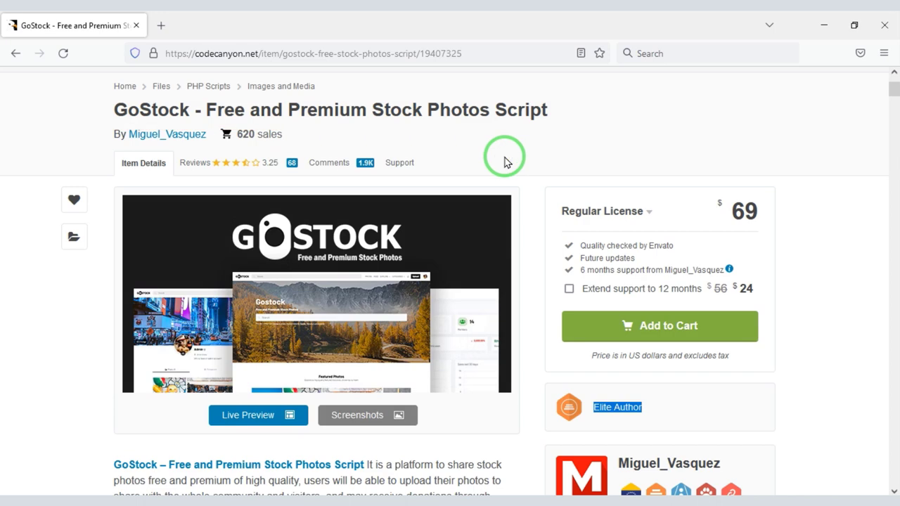
pyautogui.scroll(-7, 504, 162)
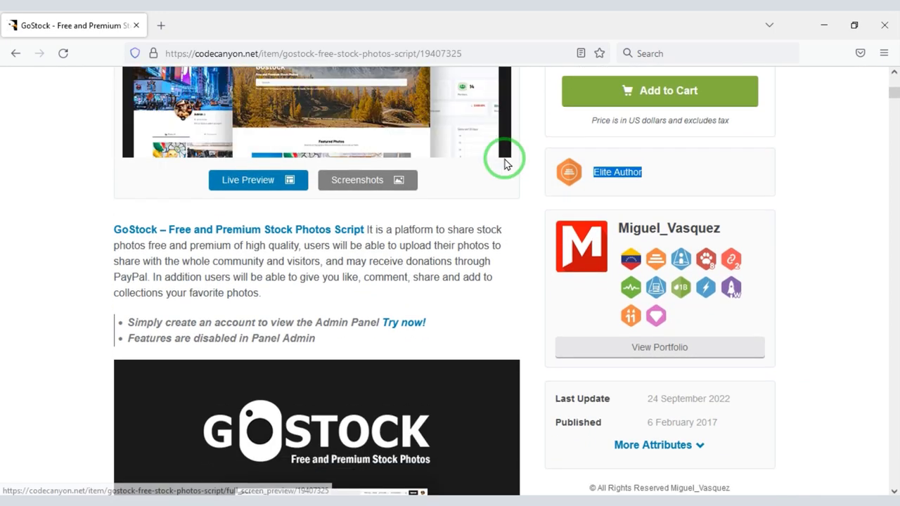
pyautogui.scroll(-6, 505, 166)
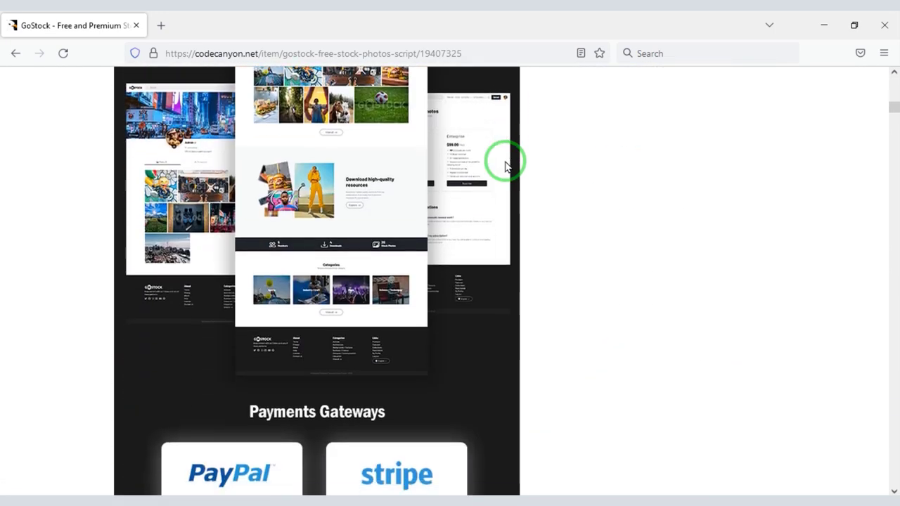
pyautogui.scroll(-4, 506, 166)
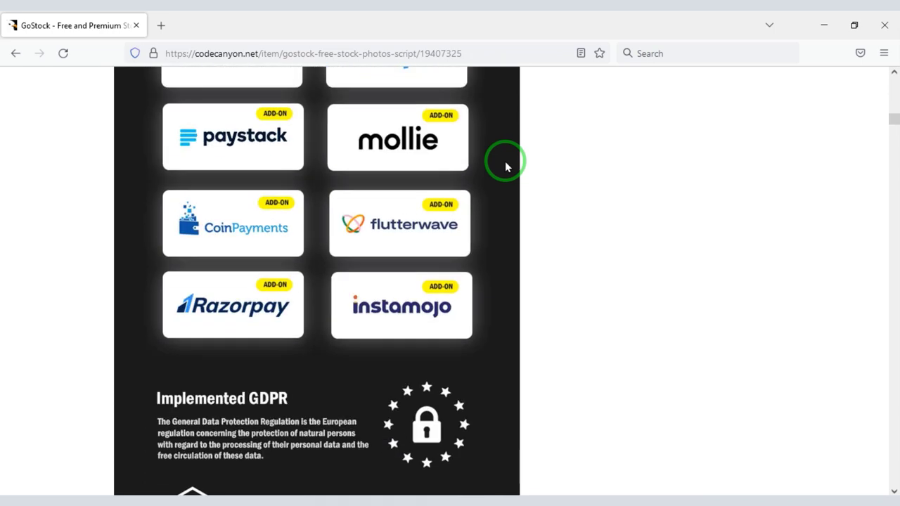
pyautogui.scroll(-7, 506, 166)
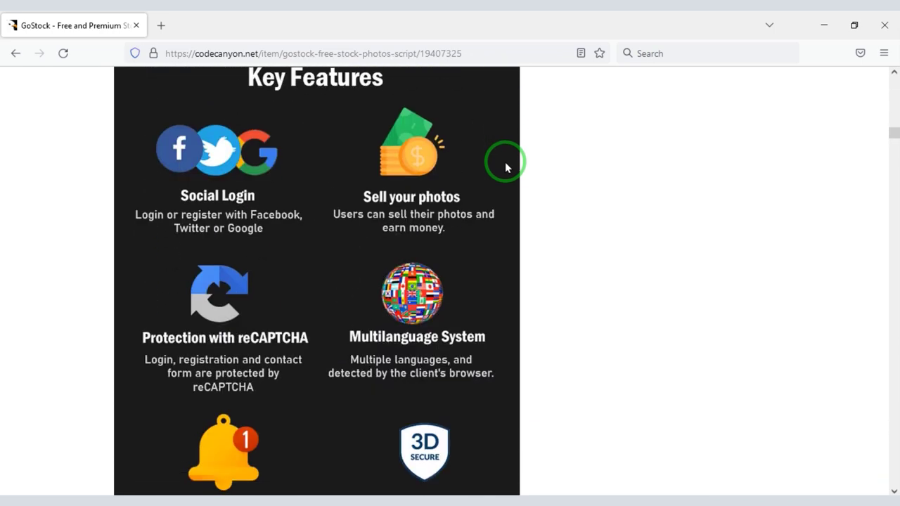
pyautogui.scroll(-8, 506, 166)
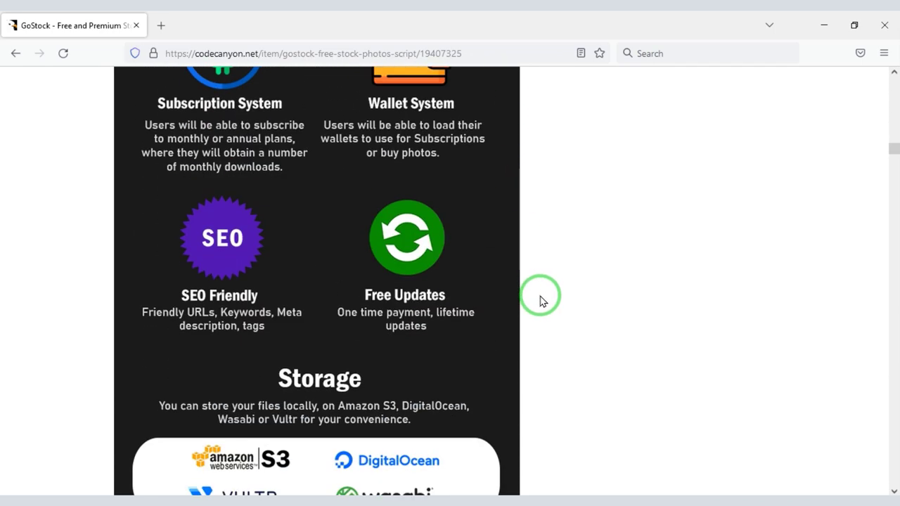
pyautogui.scroll(-9, 599, 371)
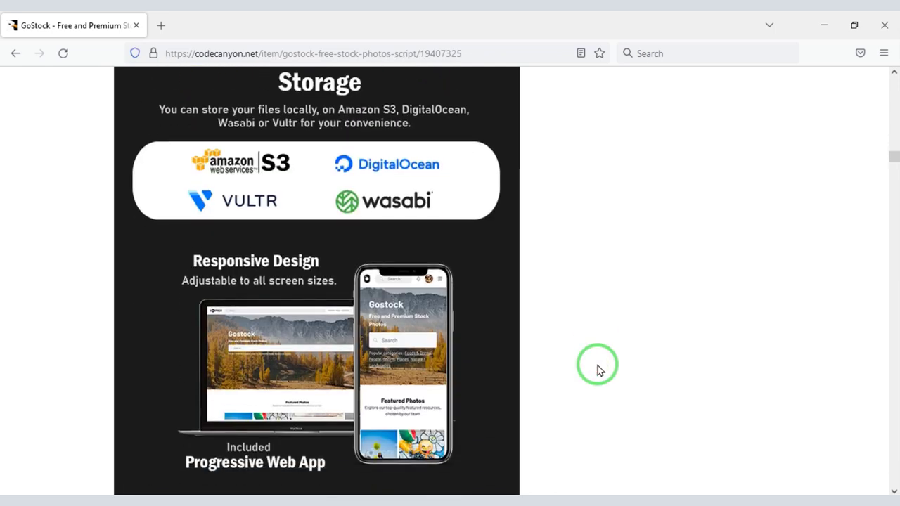
pyautogui.scroll(-9, 598, 370)
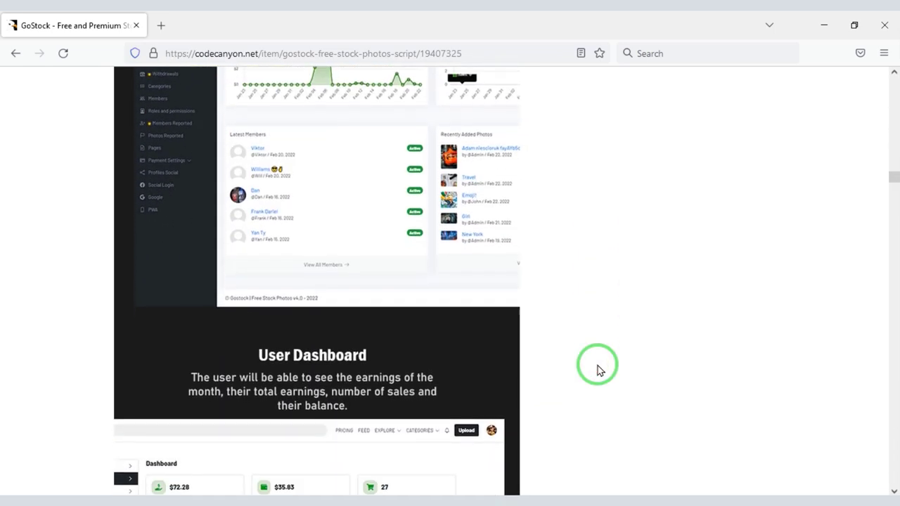
pyautogui.scroll(-10, 599, 371)
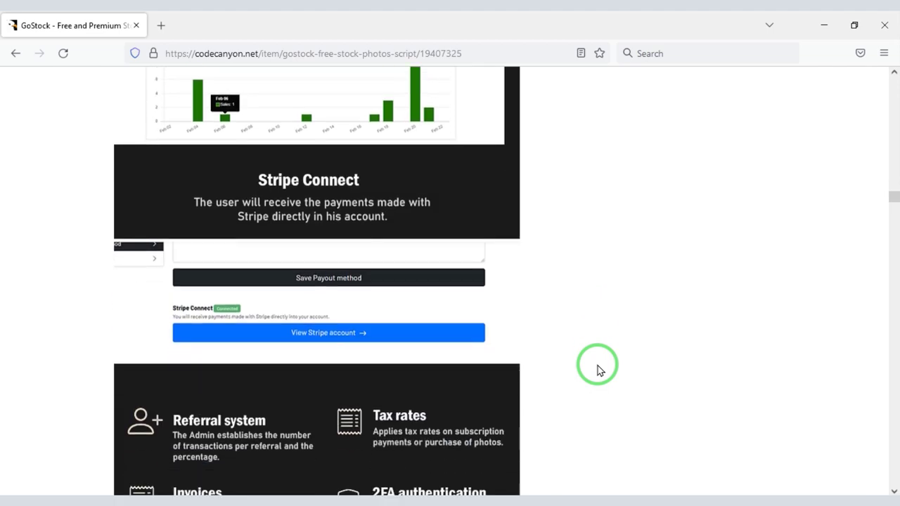
pyautogui.scroll(10, 598, 367)
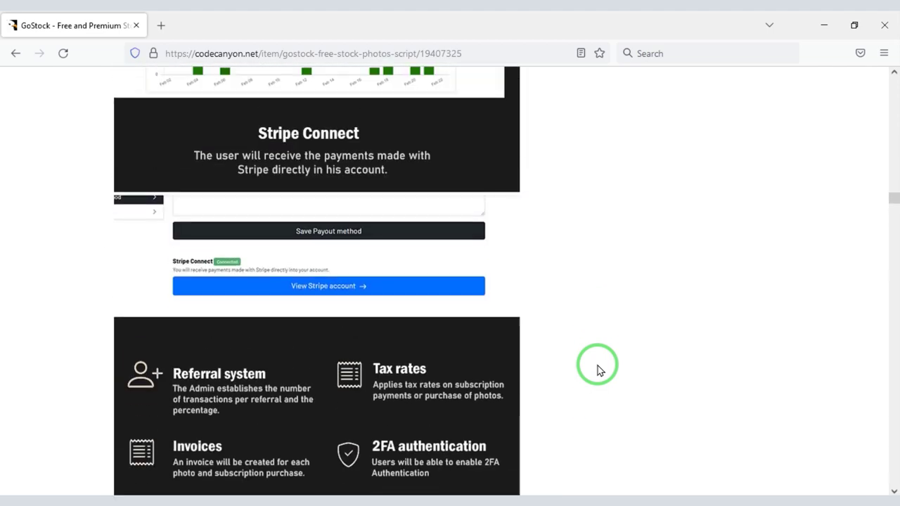
pyautogui.scroll(10, 598, 370)
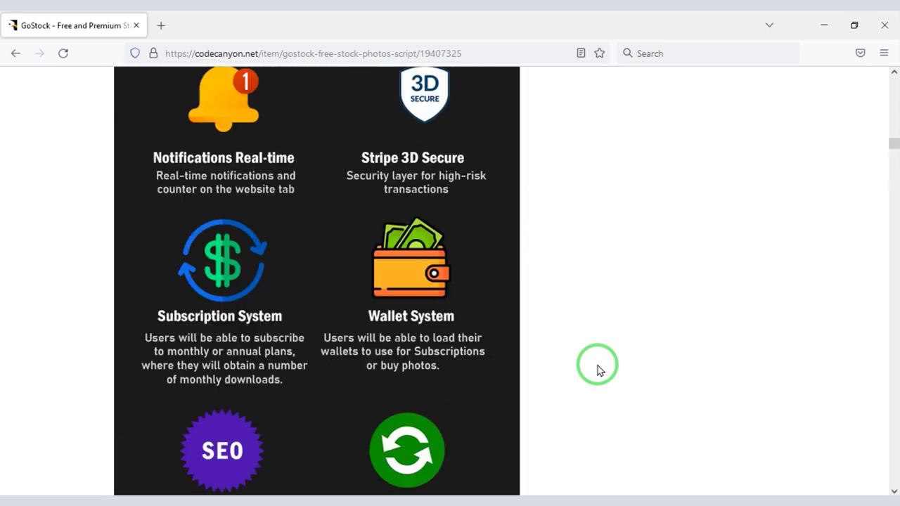
pyautogui.scroll(10, 599, 371)
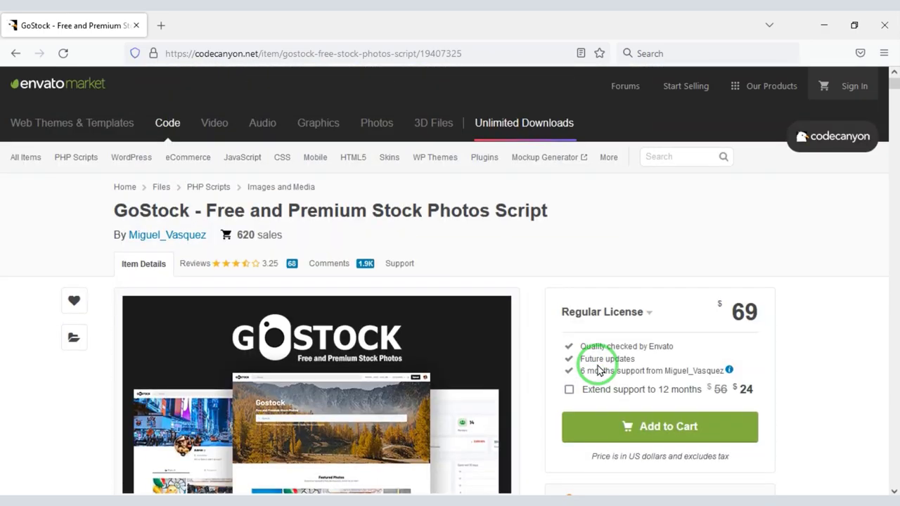
# Open the Envato Sign In form and look through the Create an Envato account form.
pyautogui.click(856, 85)
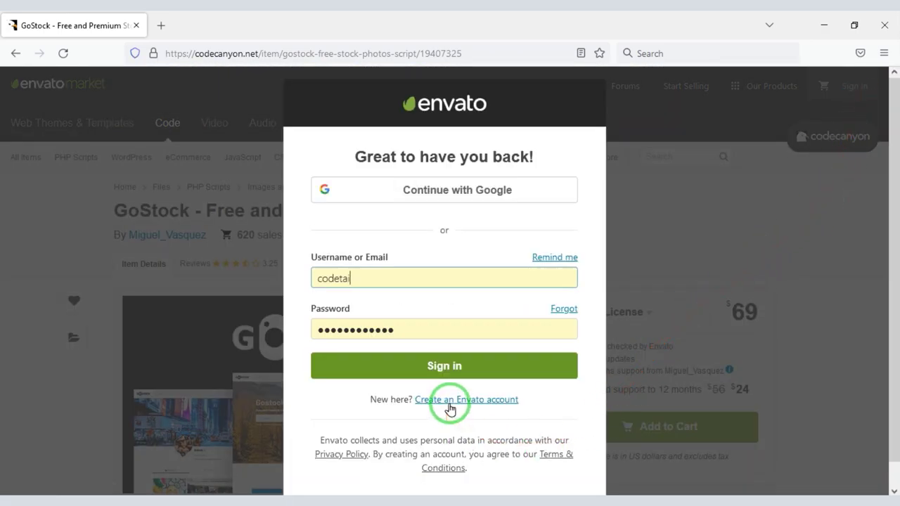
pyautogui.click(449, 400)
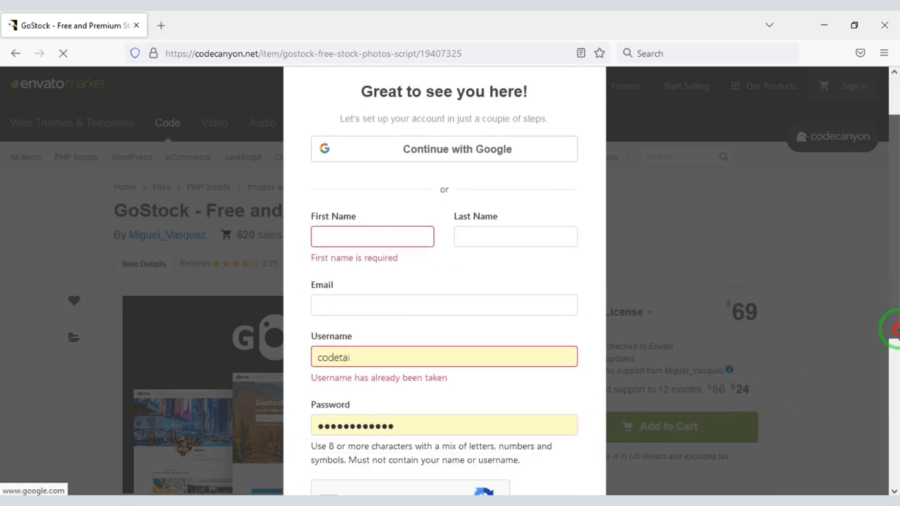
pyautogui.moveTo(893, 282); pyautogui.dragTo(895, 352)
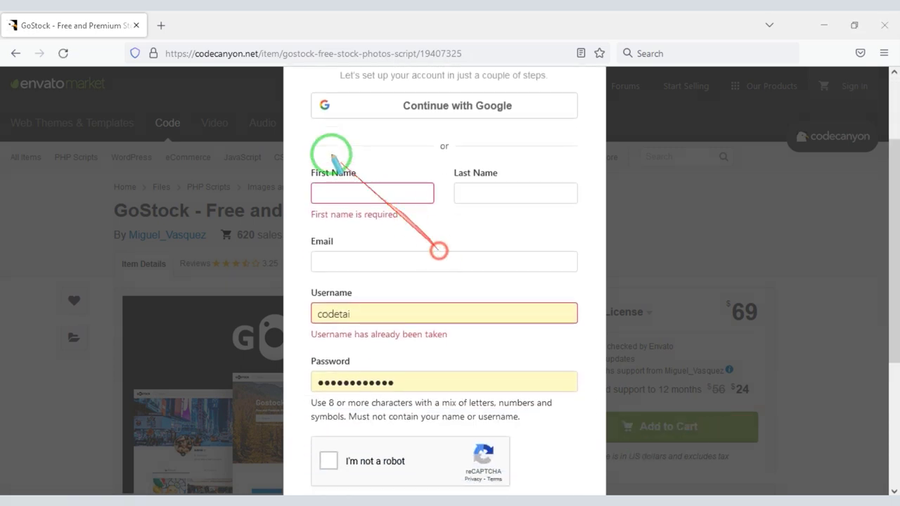
pyautogui.moveTo(302, 88)
pyautogui.mouseDown()
pyautogui.moveTo(483, 124)
pyautogui.moveTo(577, 130)
pyautogui.mouseUp()
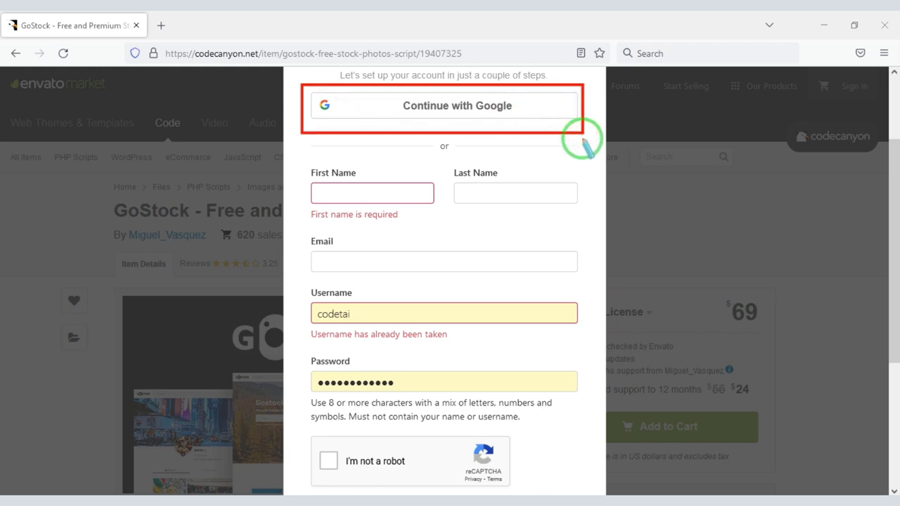
pyautogui.moveTo(891, 195); pyautogui.dragTo(896, 246)
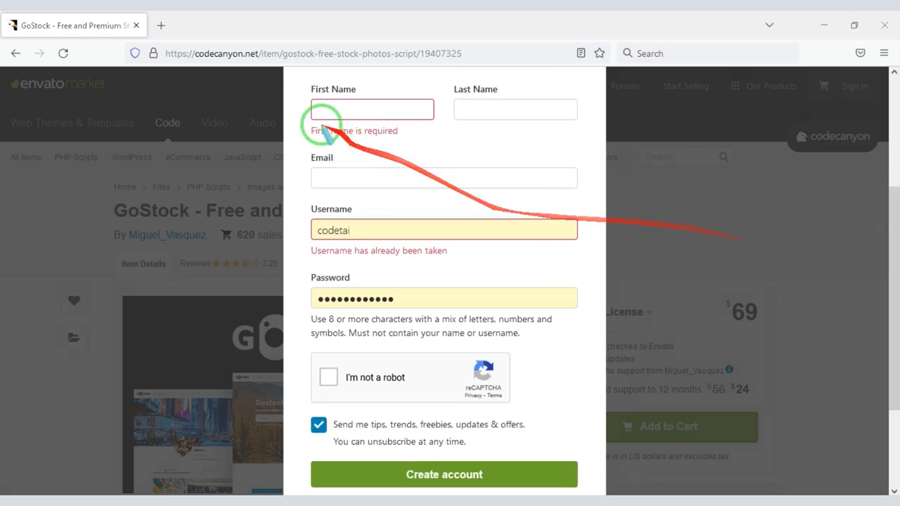
pyautogui.moveTo(351, 114)
pyautogui.mouseDown()
pyautogui.moveTo(538, 241)
pyautogui.moveTo(597, 302)
pyautogui.moveTo(588, 325)
pyautogui.mouseUp()
pyautogui.scroll(-3, 609, 435)
pyautogui.moveTo(685, 409); pyautogui.dragTo(590, 437)
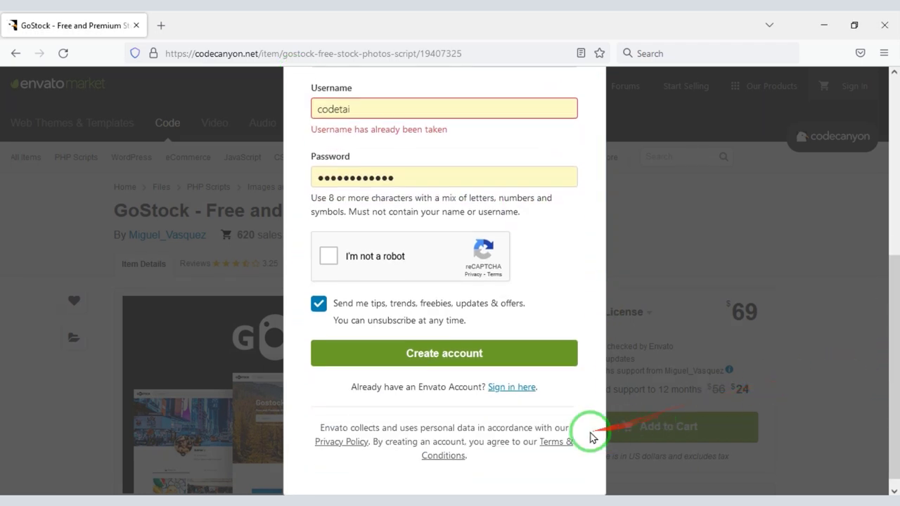
# Return to the sign-in form and sign in with the saved credentials.
pyautogui.click(511, 387)
pyautogui.click(444, 343)
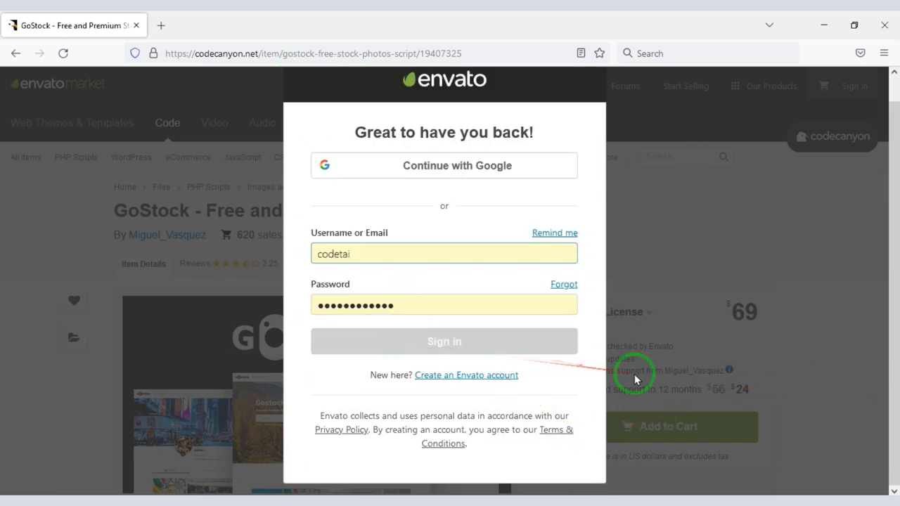
pyautogui.scroll(-3, 889, 98)
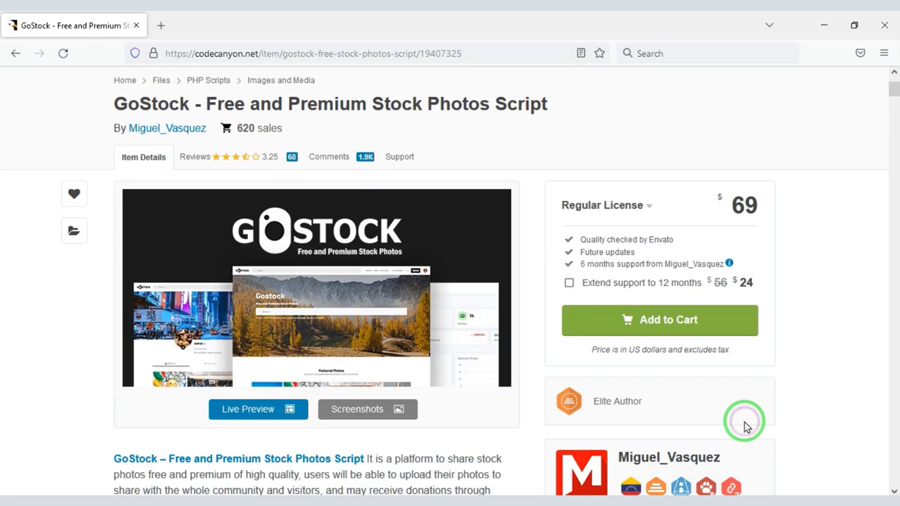
# Add GoStock to the cart, go to checkout and select Visa/Mastercard/Amex card payment.
pyautogui.click(664, 324)
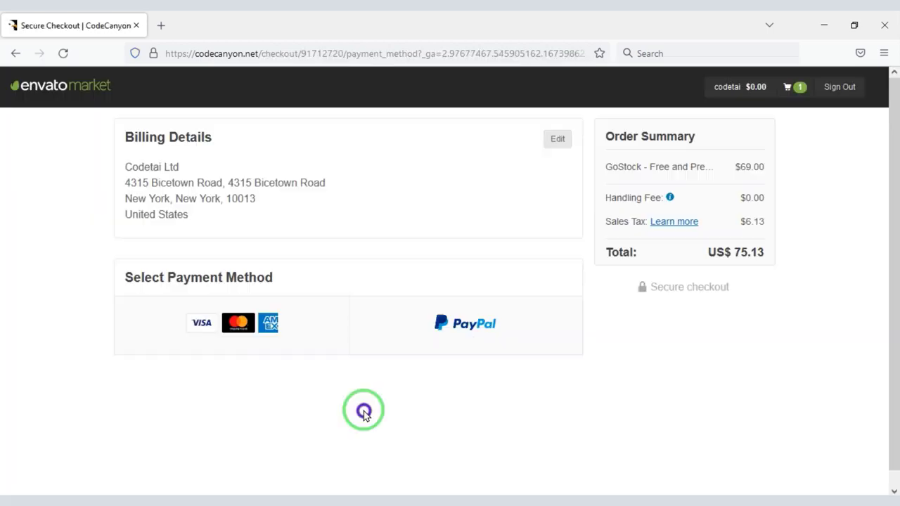
pyautogui.click(556, 134)
pyautogui.moveTo(116, 137)
pyautogui.mouseDown()
pyautogui.moveTo(568, 396)
pyautogui.moveTo(556, 399)
pyautogui.mouseUp()
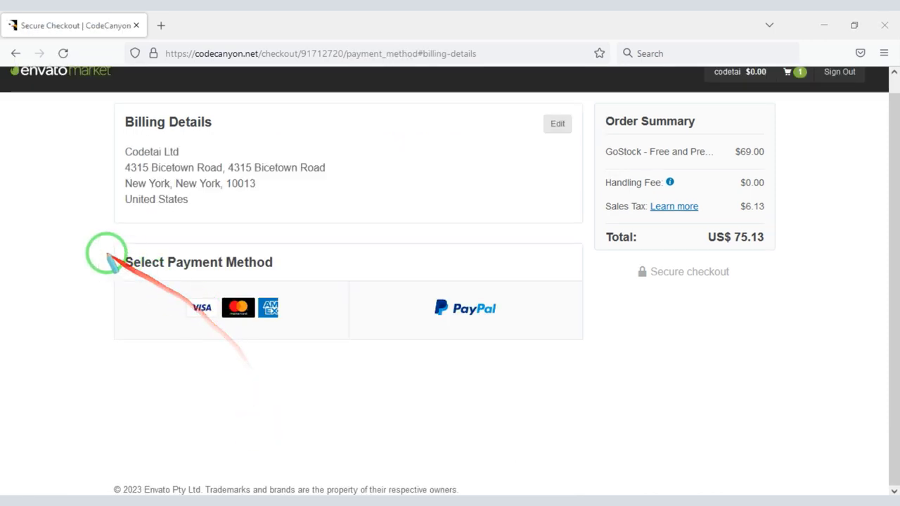
pyautogui.moveTo(214, 300); pyautogui.dragTo(589, 382)
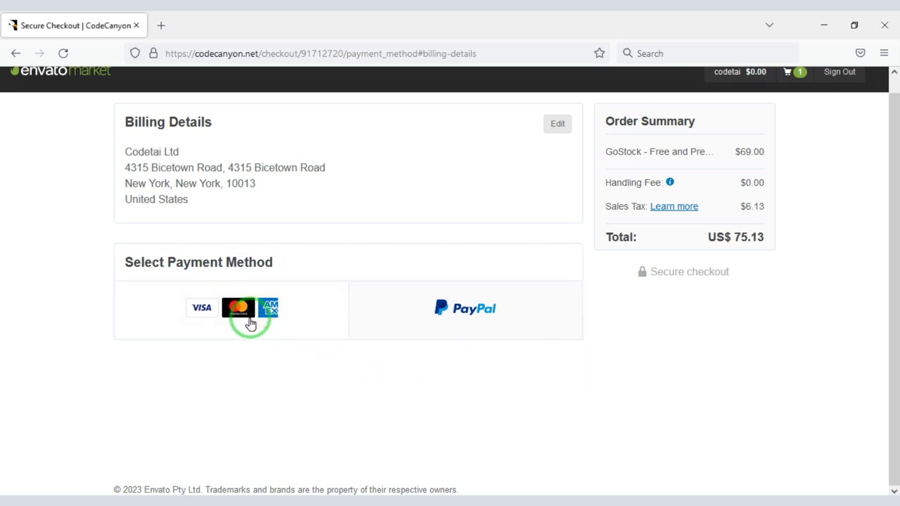
pyautogui.click(271, 316)
pyautogui.moveTo(890, 226); pyautogui.dragTo(890, 337)
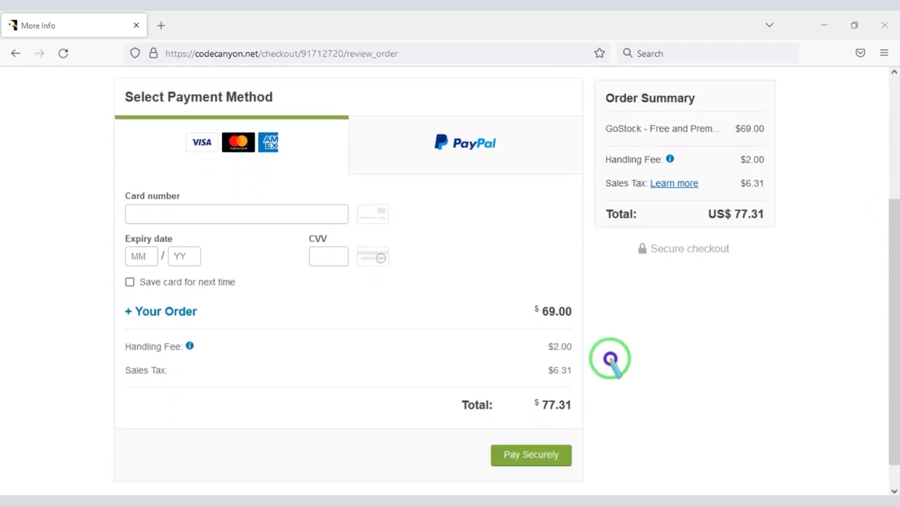
# Switch the US$77.31 checkout's payment tab to PayPal, showing Pay Securely with PayPal.
pyautogui.moveTo(590, 79)
pyautogui.mouseDown()
pyautogui.moveTo(761, 177)
pyautogui.moveTo(778, 232)
pyautogui.mouseUp()
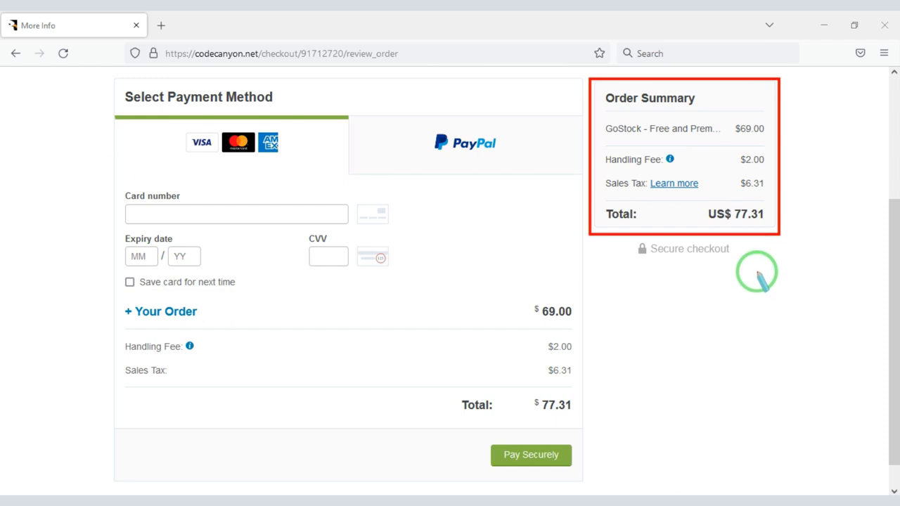
pyautogui.moveTo(110, 185)
pyautogui.mouseDown()
pyautogui.moveTo(257, 251)
pyautogui.moveTo(397, 296)
pyautogui.mouseUp()
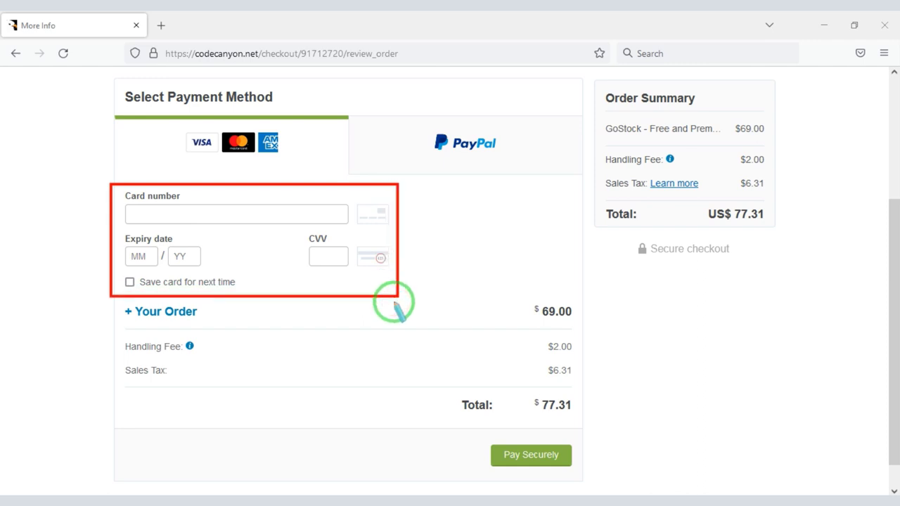
pyautogui.moveTo(437, 420)
pyautogui.mouseDown()
pyautogui.moveTo(486, 440)
pyautogui.moveTo(527, 472)
pyautogui.moveTo(579, 483)
pyautogui.mouseUp()
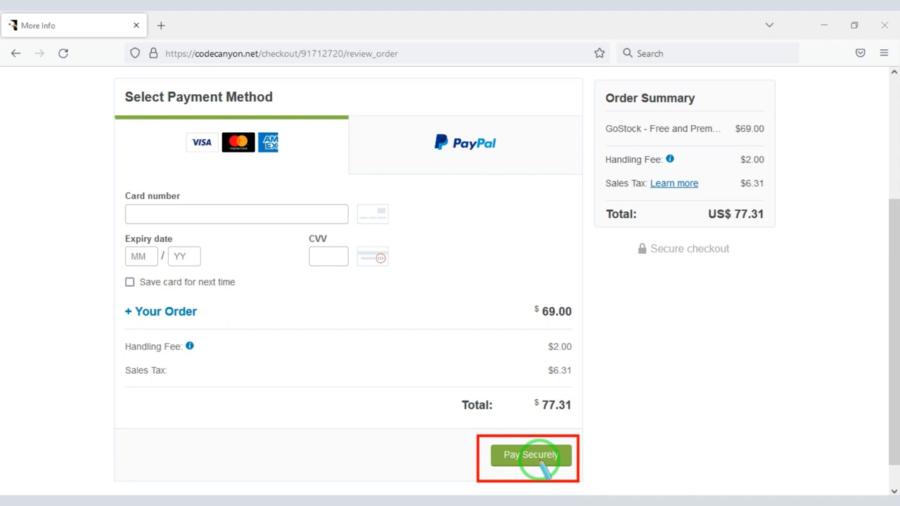
pyautogui.press('Escape')
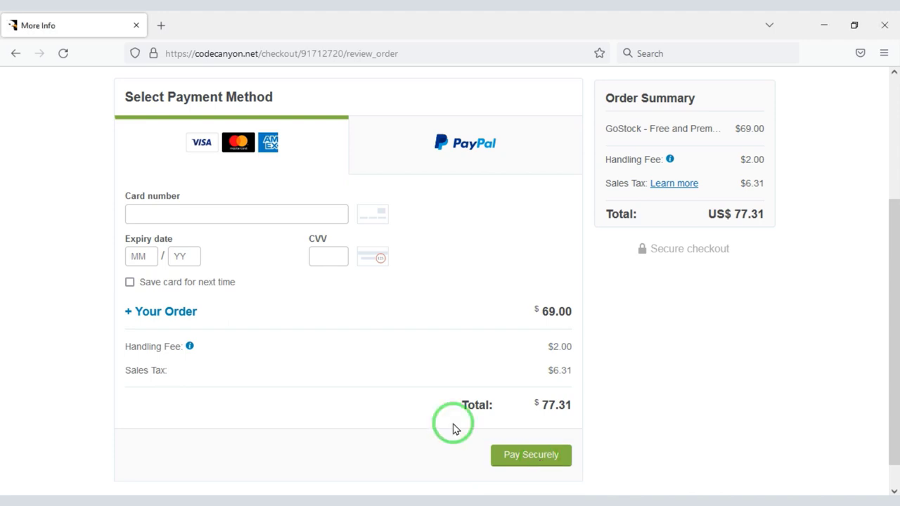
pyautogui.click(481, 157)
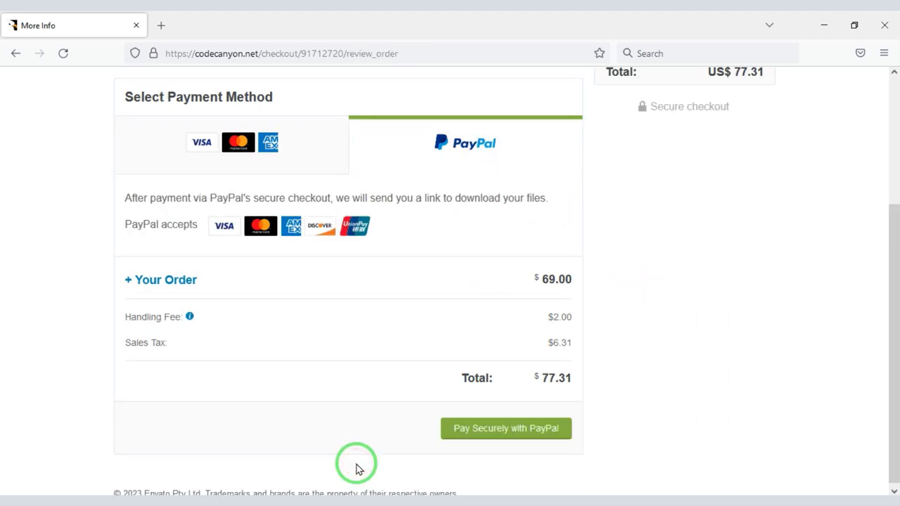
# Open the PayPal checkout sign-in for the order, then go to the Hostinger homepage.
pyautogui.click(510, 436)
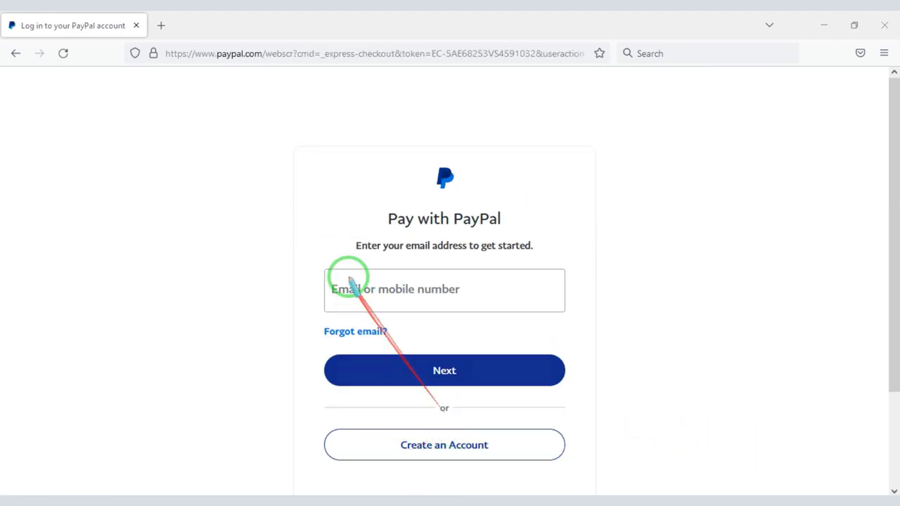
pyautogui.moveTo(270, 140)
pyautogui.mouseDown()
pyautogui.moveTo(438, 371)
pyautogui.moveTo(618, 395)
pyautogui.moveTo(603, 407)
pyautogui.mouseUp()
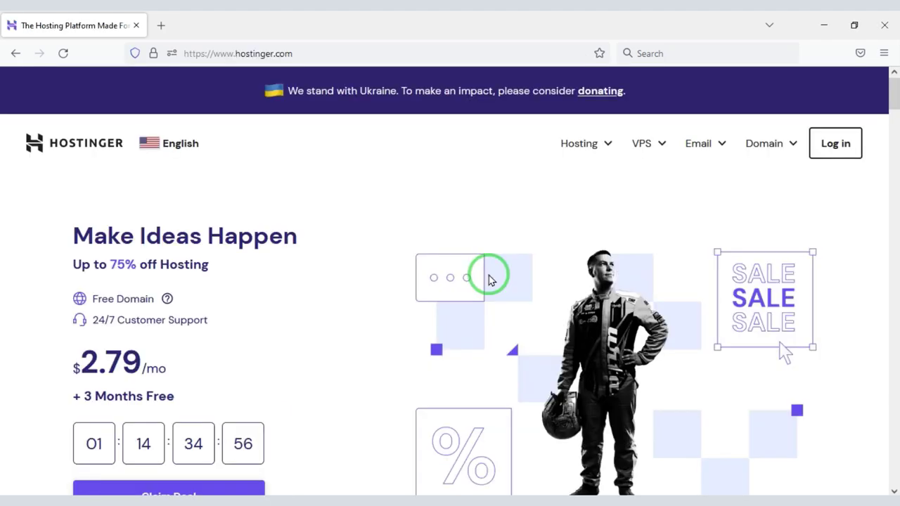
pyautogui.scroll(-4, 490, 280)
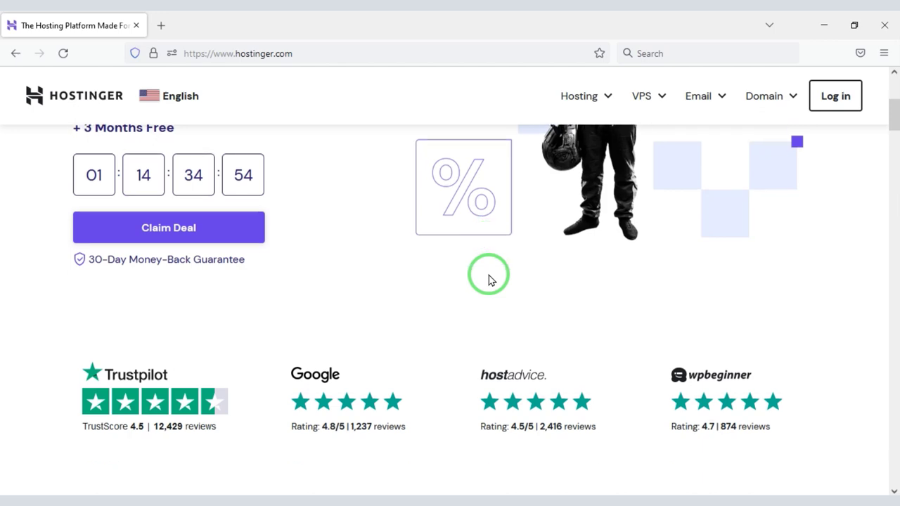
pyautogui.scroll(-5, 491, 280)
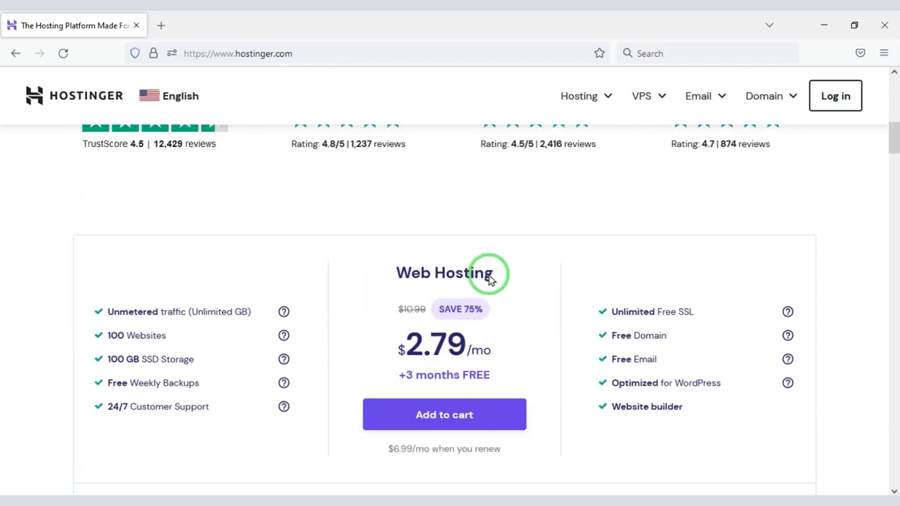
pyautogui.scroll(3, 490, 280)
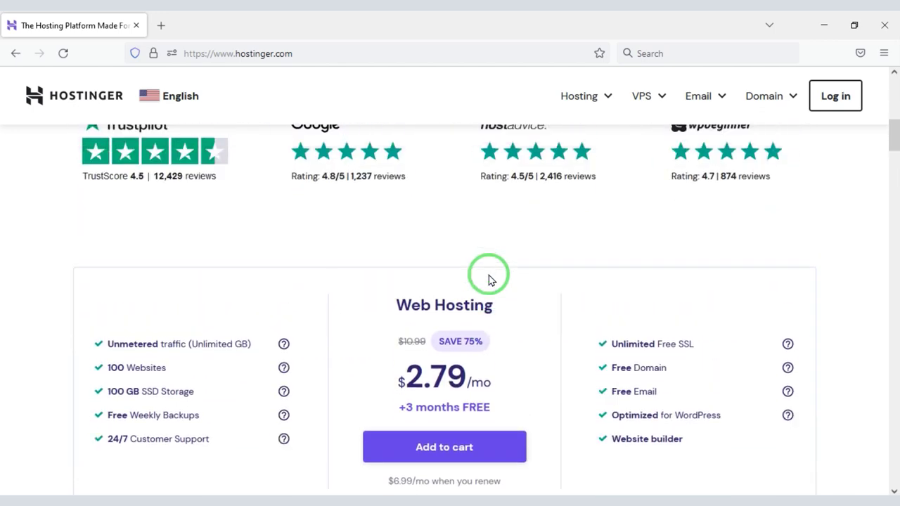
pyautogui.scroll(5, 491, 280)
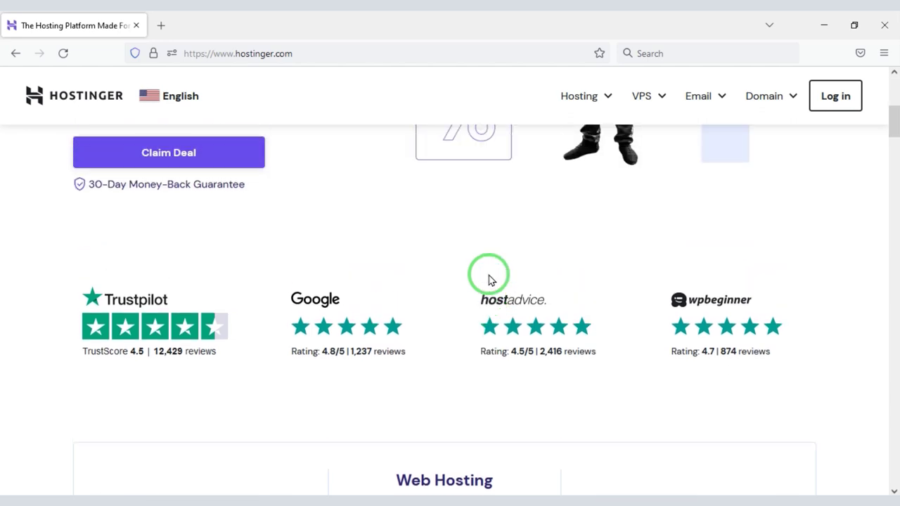
pyautogui.scroll(2, 490, 279)
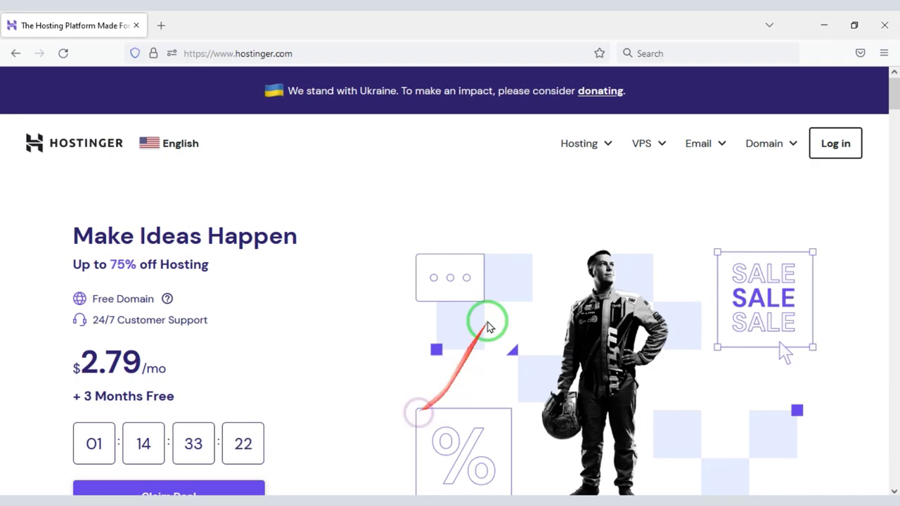
# Open Hosting > Web Hosting and compare the Single, Premium and Business plan features.
pyautogui.click(578, 144)
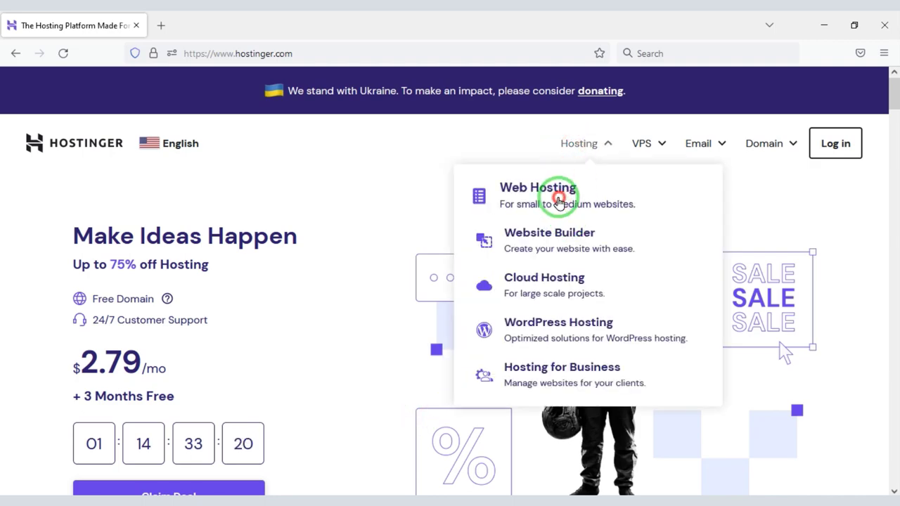
pyautogui.click(558, 202)
pyautogui.moveTo(894, 150)
pyautogui.mouseDown()
pyautogui.moveTo(893, 161)
pyautogui.moveTo(894, 136)
pyautogui.moveTo(891, 150)
pyautogui.mouseUp()
pyautogui.moveTo(331, 345)
pyautogui.mouseDown()
pyautogui.moveTo(520, 358)
pyautogui.moveTo(543, 369)
pyautogui.mouseUp()
pyautogui.moveTo(591, 348); pyautogui.dragTo(801, 370)
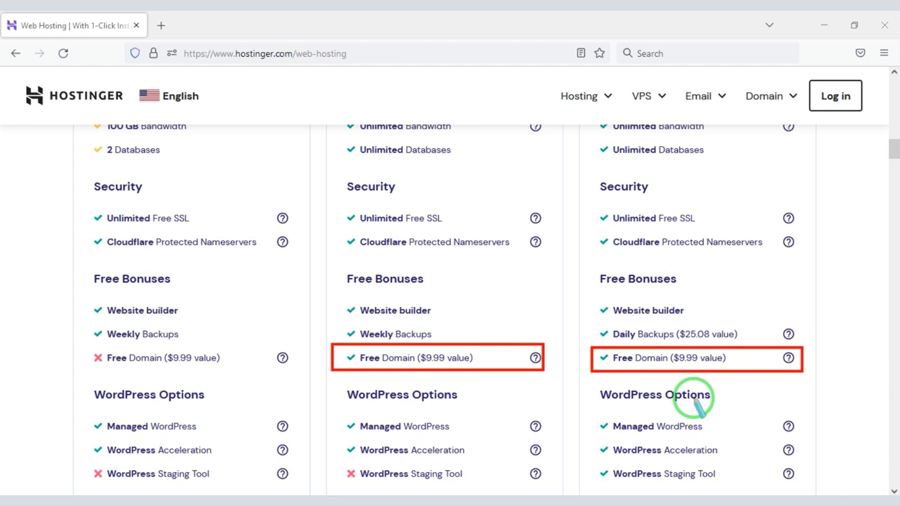
pyautogui.scroll(-2, 694, 398)
pyautogui.moveTo(83, 365); pyautogui.dragTo(293, 385)
pyautogui.moveTo(338, 359)
pyautogui.mouseDown()
pyautogui.moveTo(394, 383)
pyautogui.moveTo(544, 386)
pyautogui.mouseUp()
pyautogui.moveTo(590, 356)
pyautogui.mouseDown()
pyautogui.moveTo(694, 386)
pyautogui.moveTo(806, 386)
pyautogui.mouseUp()
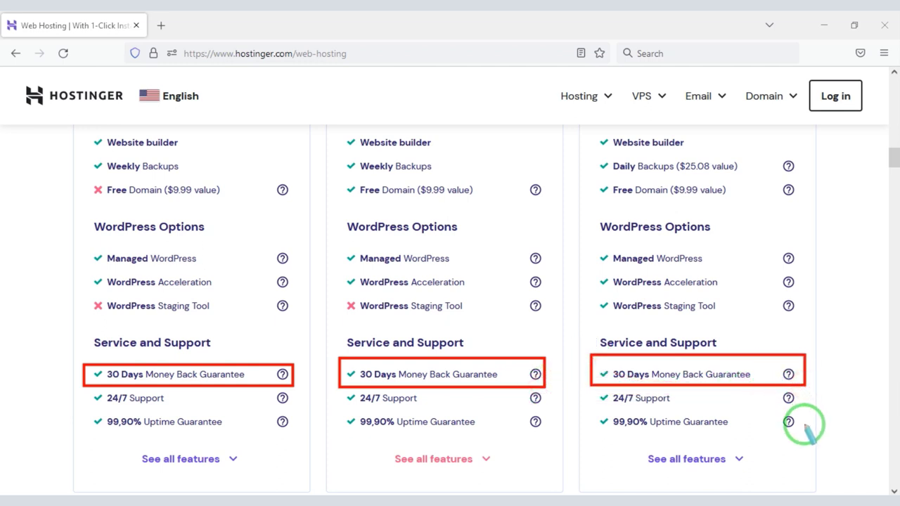
pyautogui.moveTo(81, 390); pyautogui.dragTo(544, 407)
pyautogui.moveTo(596, 383); pyautogui.dragTo(767, 408)
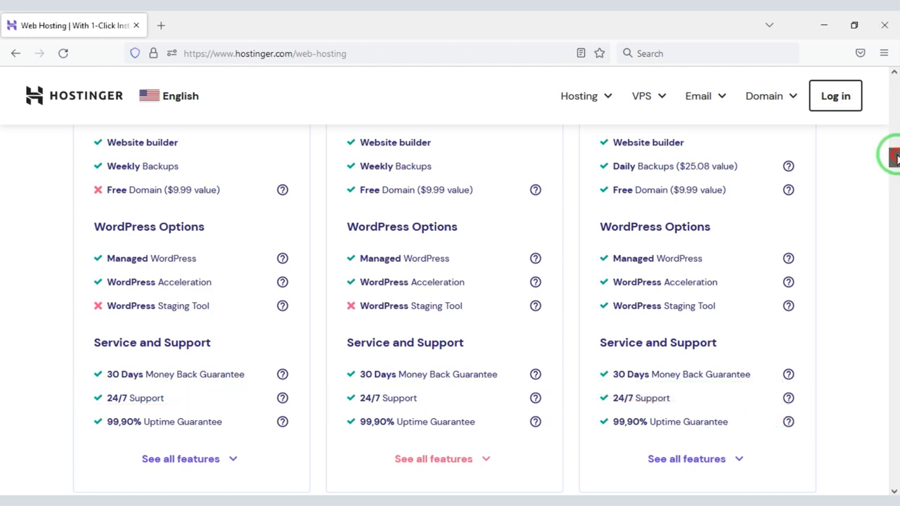
pyautogui.moveTo(894, 150); pyautogui.dragTo(894, 129)
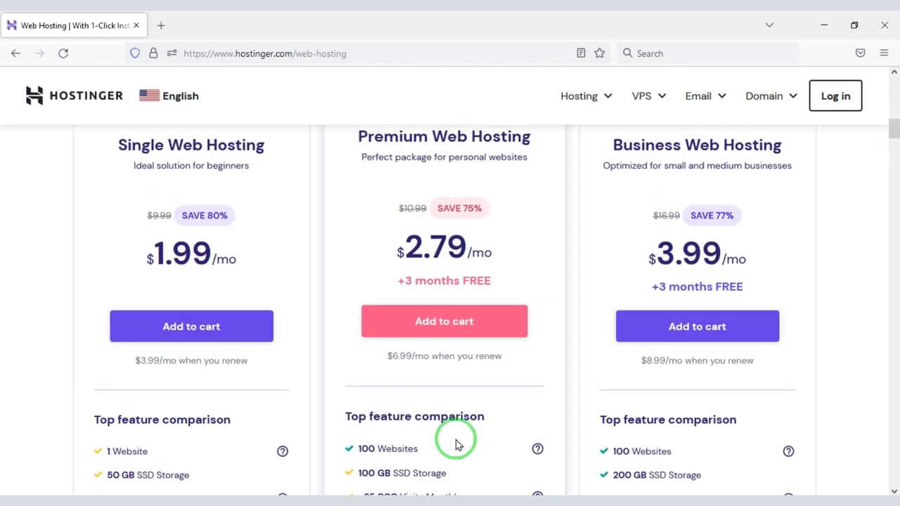
# Add Premium Web Hosting to the cart with a 12-month billing period.
pyautogui.click(433, 333)
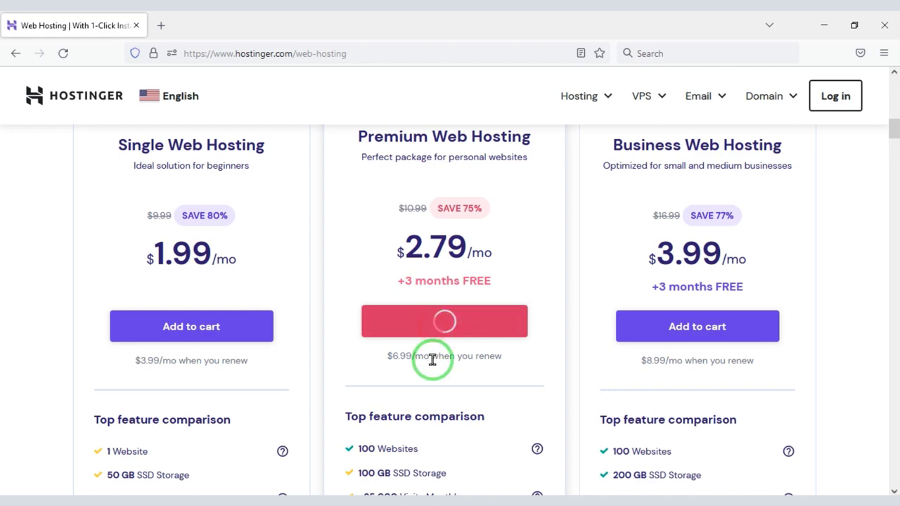
pyautogui.scroll(-3, 586, 313)
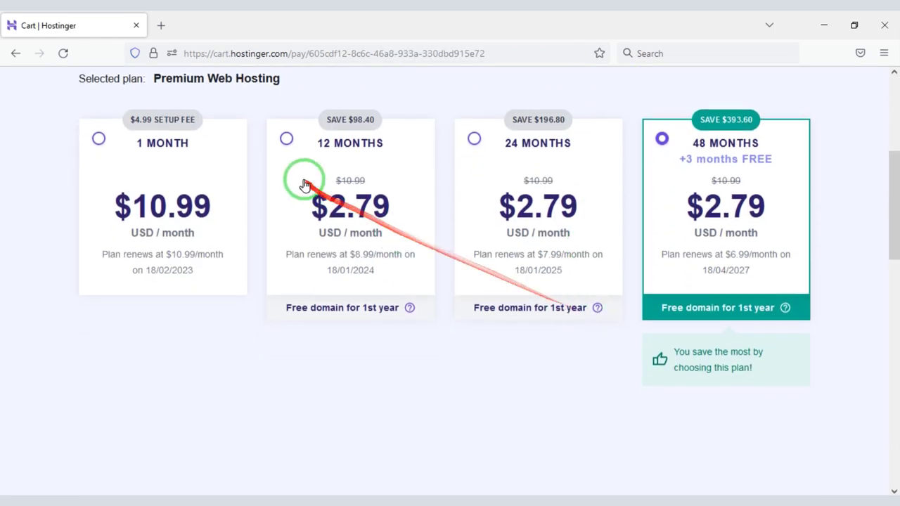
pyautogui.click(296, 154)
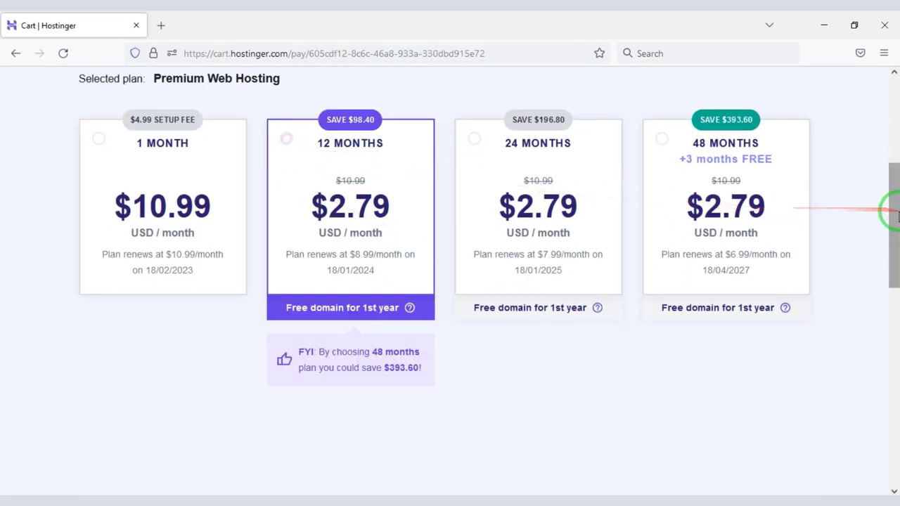
pyautogui.moveTo(897, 211); pyautogui.dragTo(897, 319)
pyautogui.moveTo(70, 150); pyautogui.dragTo(822, 230)
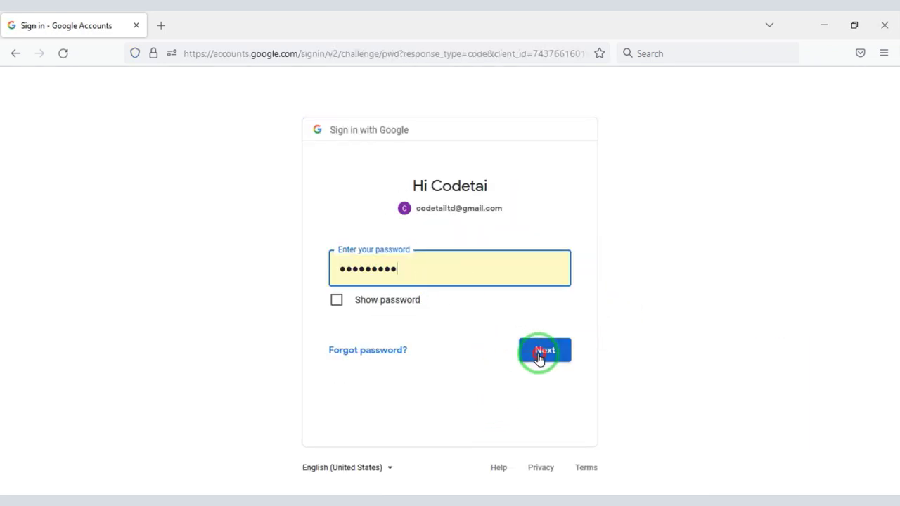
# Sign in with the Google account password and review the $33.48 cart summary.
pyautogui.click(540, 353)
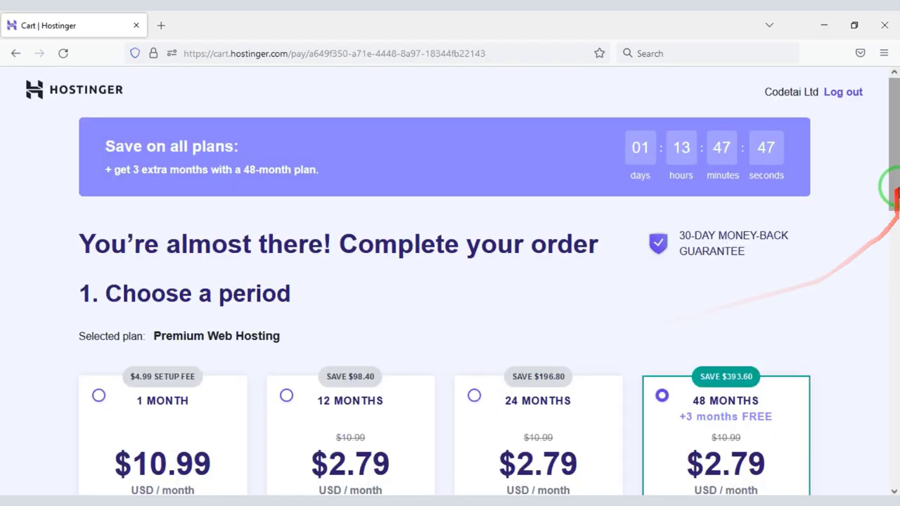
pyautogui.moveTo(890, 181); pyautogui.dragTo(894, 412)
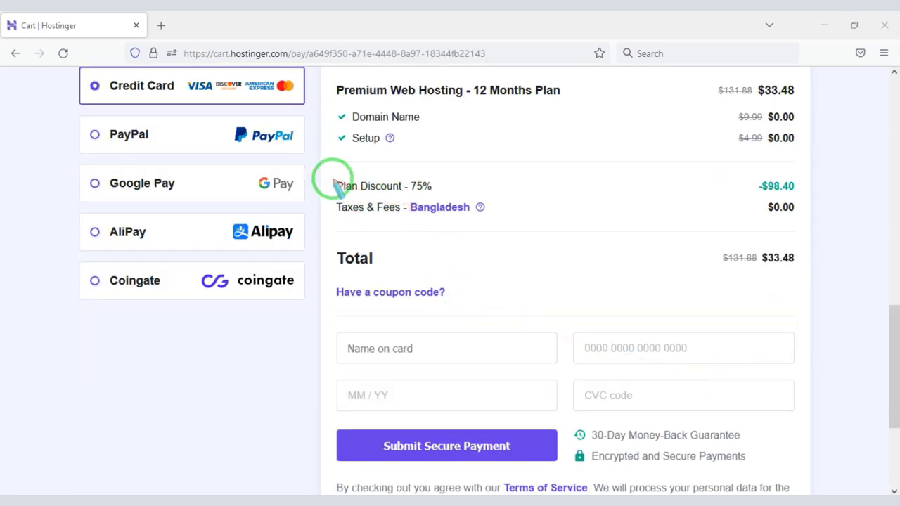
pyautogui.moveTo(327, 177)
pyautogui.mouseDown()
pyautogui.moveTo(441, 195)
pyautogui.moveTo(305, 386)
pyautogui.moveTo(421, 397)
pyautogui.moveTo(747, 197)
pyautogui.moveTo(703, 89)
pyautogui.moveTo(712, 74)
pyautogui.moveTo(808, 102)
pyautogui.moveTo(805, 144)
pyautogui.moveTo(778, 214)
pyautogui.mouseUp()
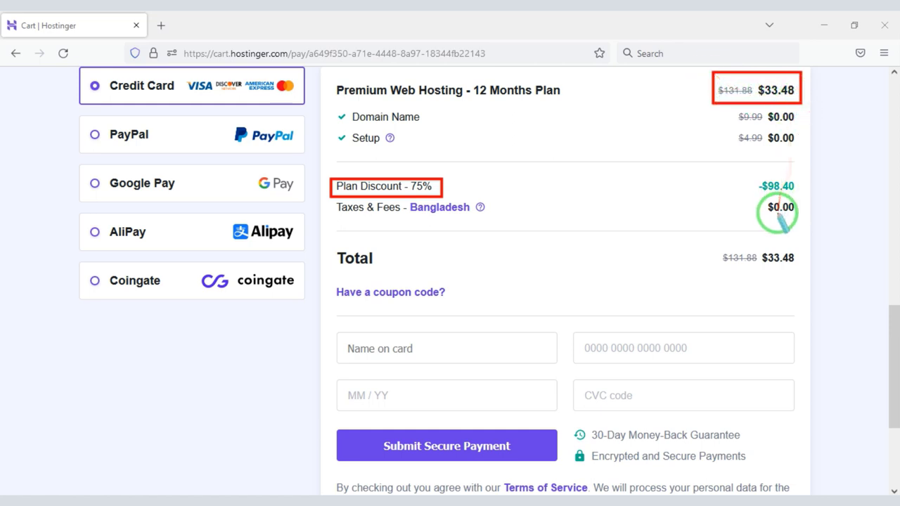
pyautogui.moveTo(201, 438)
pyautogui.mouseDown()
pyautogui.moveTo(80, 120)
pyautogui.moveTo(73, 67)
pyautogui.moveTo(220, 112)
pyautogui.moveTo(302, 104)
pyautogui.moveTo(251, 145)
pyautogui.mouseUp()
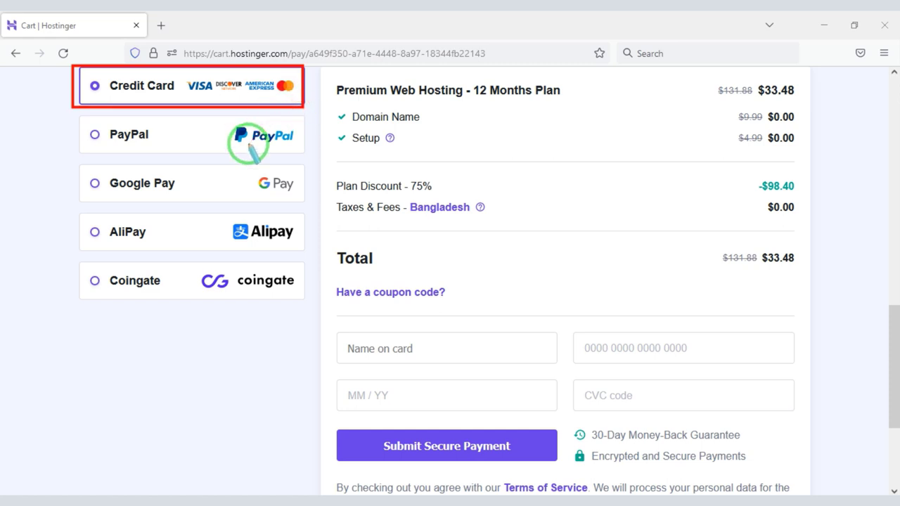
pyautogui.moveTo(251, 180)
pyautogui.mouseDown()
pyautogui.moveTo(321, 354)
pyautogui.moveTo(336, 341)
pyautogui.moveTo(360, 357)
pyautogui.moveTo(766, 426)
pyautogui.moveTo(801, 422)
pyautogui.moveTo(638, 467)
pyautogui.moveTo(327, 445)
pyautogui.moveTo(559, 464)
pyautogui.mouseUp()
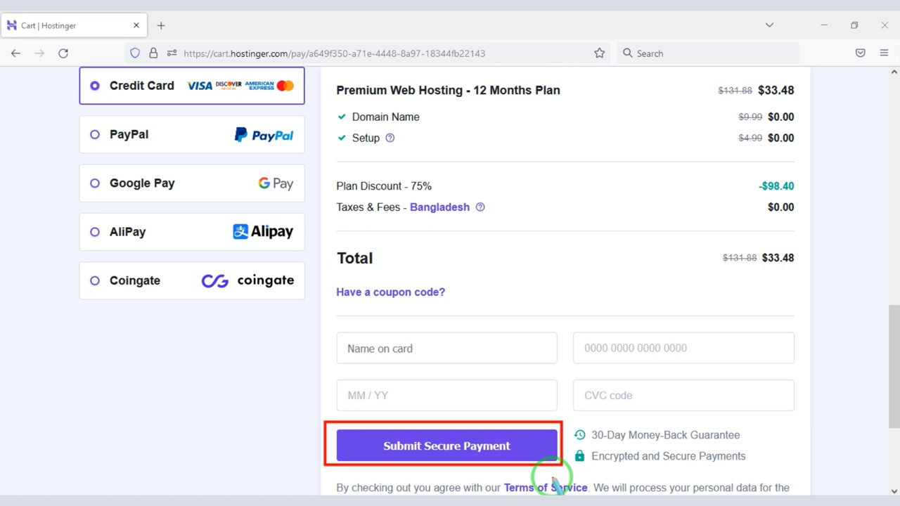
# Try PayPal and Google Pay, then choose Coingate and read the crypto notice.
pyautogui.click(148, 129)
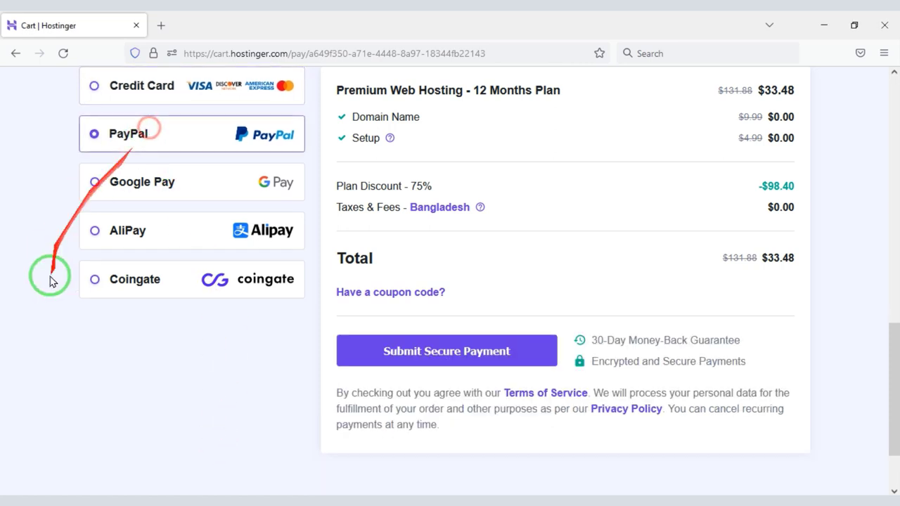
pyautogui.click(111, 187)
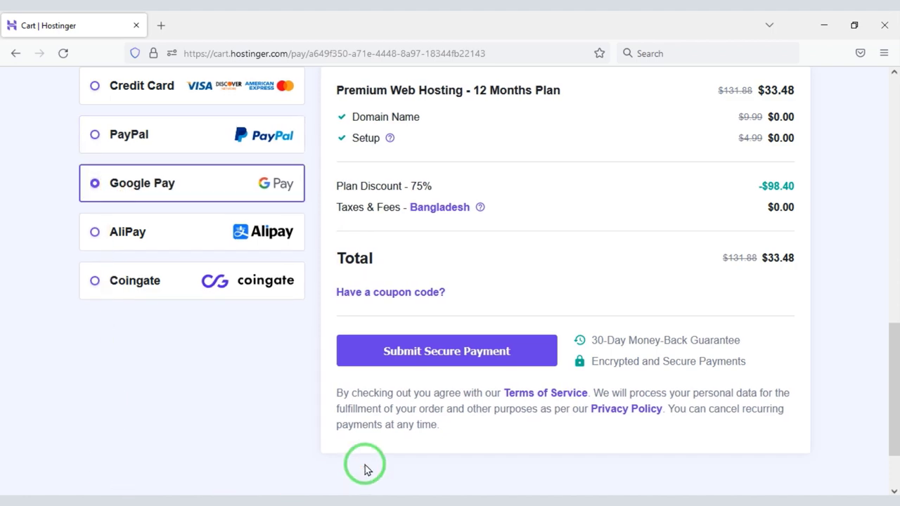
pyautogui.click(135, 281)
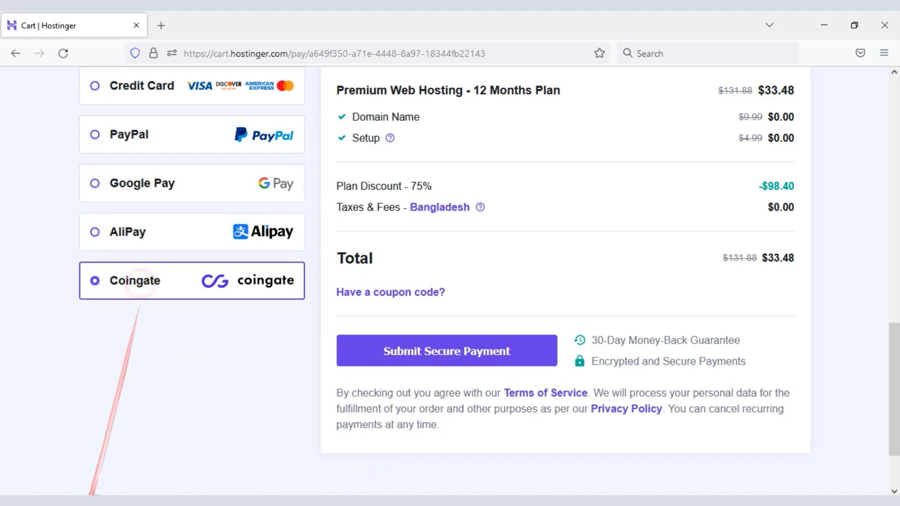
pyautogui.moveTo(890, 302); pyautogui.dragTo(885, 44)
pyautogui.scroll(1, 898, 377)
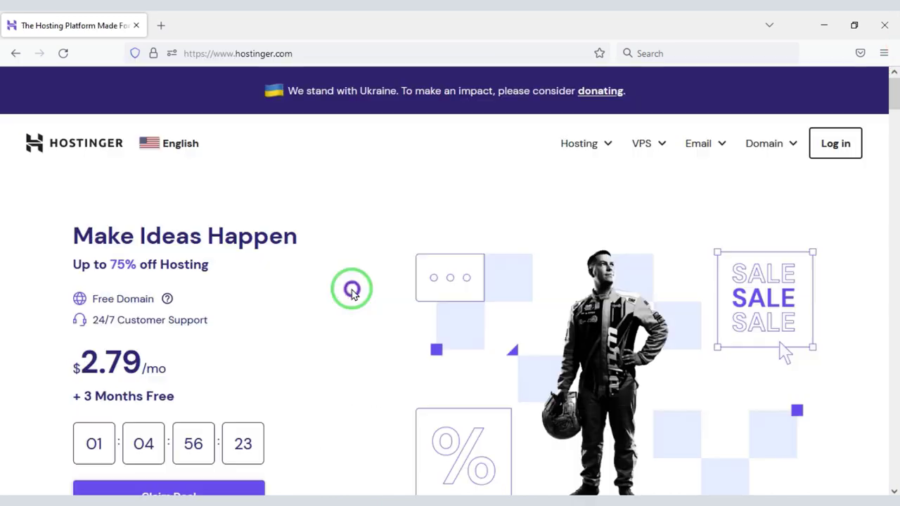
# Sign in to the Hostinger hosting account.
pyautogui.click(833, 144)
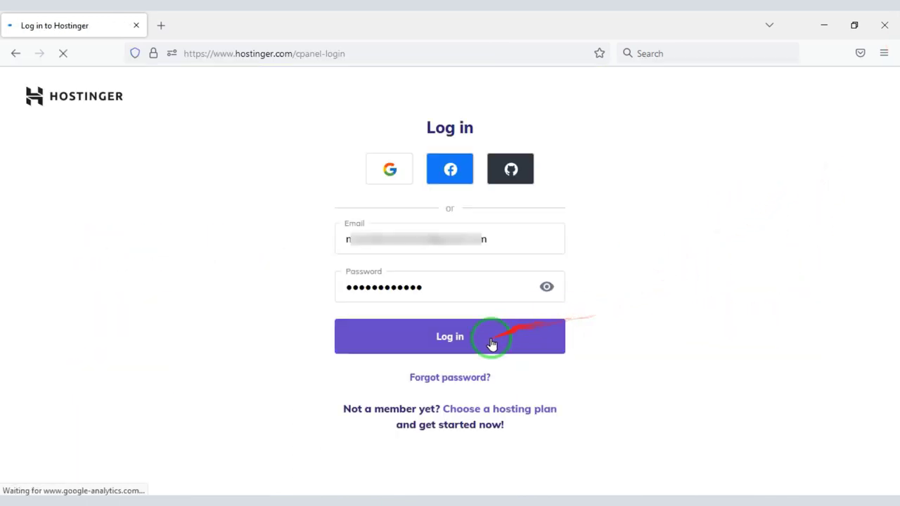
pyautogui.click(426, 347)
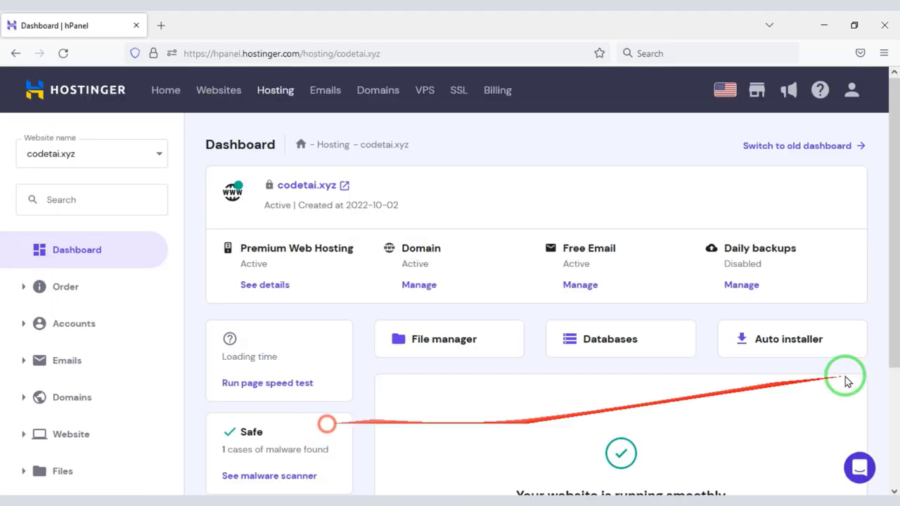
pyautogui.moveTo(882, 239); pyautogui.dragTo(891, 442)
# Switch the website's PHP version to 8.1 under Advanced > PHP Configuration.
pyautogui.click(98, 423)
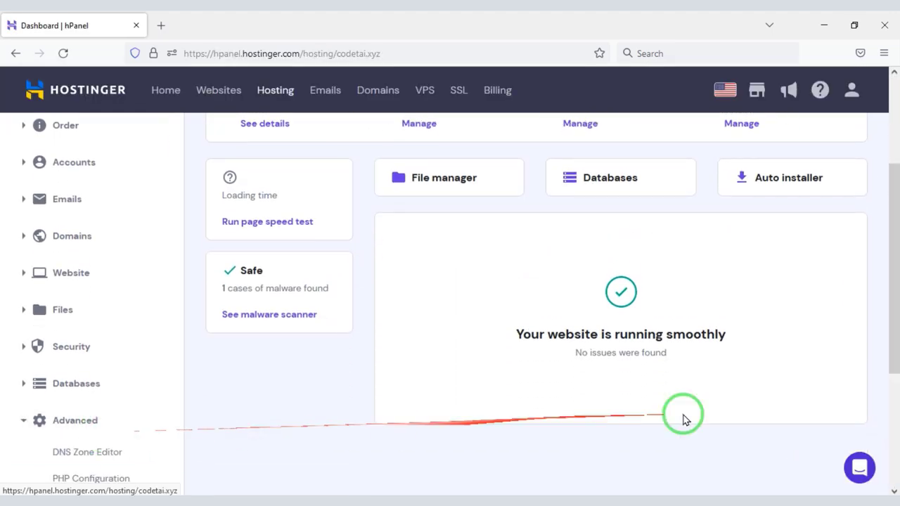
pyautogui.scroll(-3, 893, 421)
pyautogui.click(91, 273)
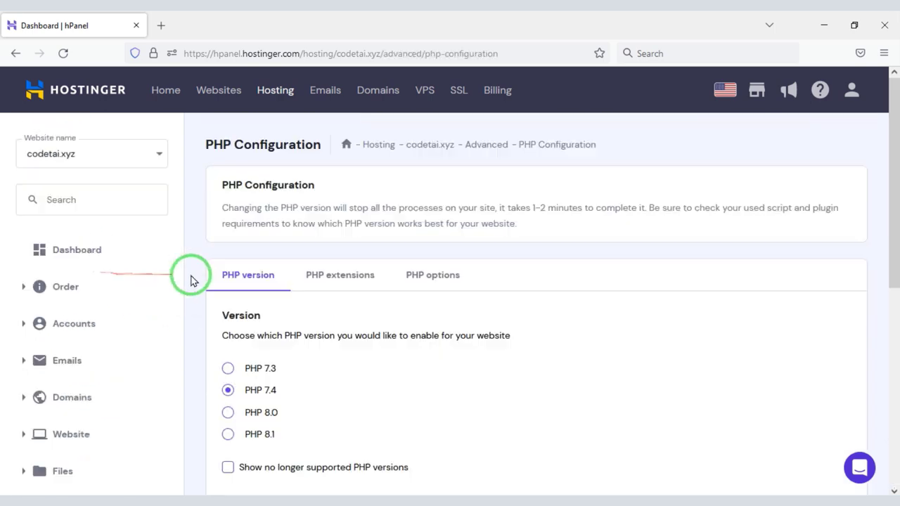
pyautogui.moveTo(889, 236); pyautogui.dragTo(897, 340)
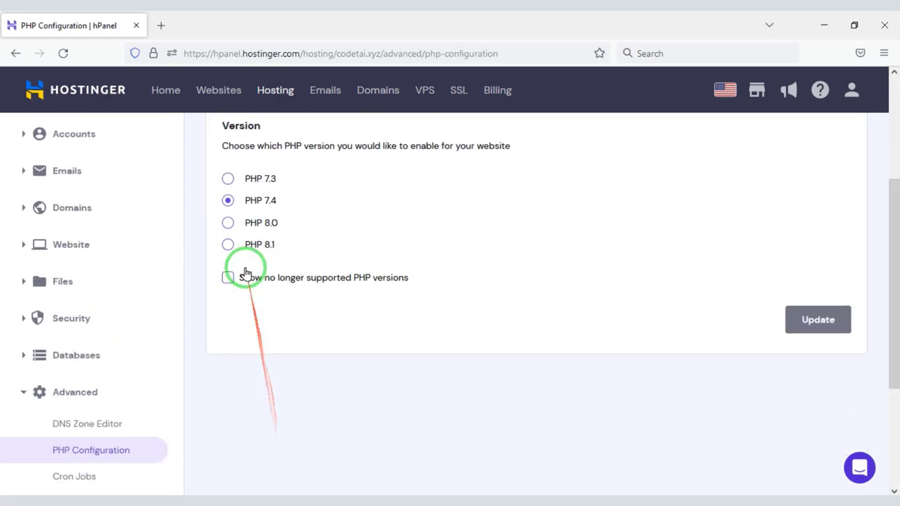
pyautogui.click(228, 245)
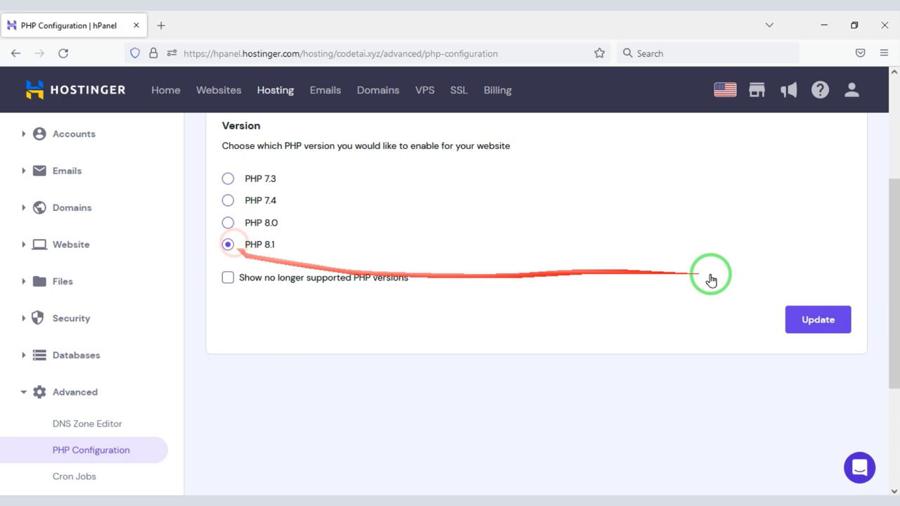
pyautogui.click(836, 319)
pyautogui.click(573, 325)
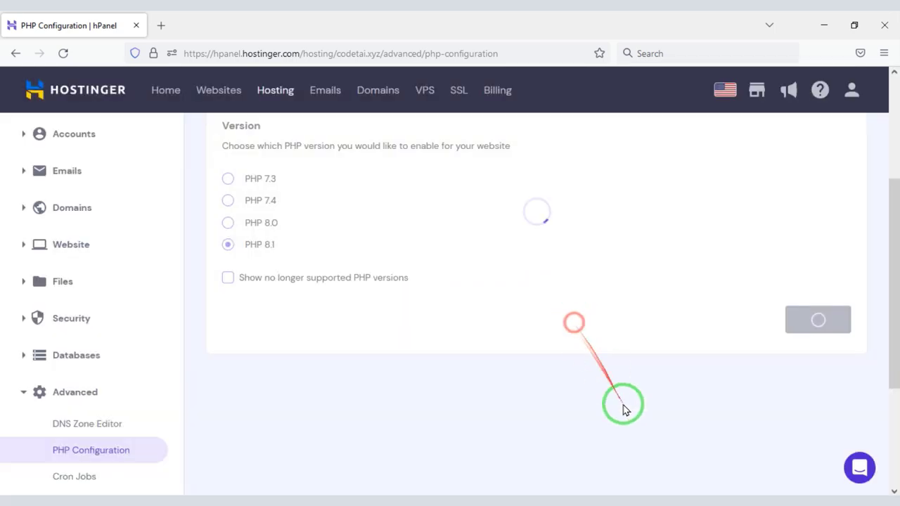
pyautogui.scroll(3, 889, 342)
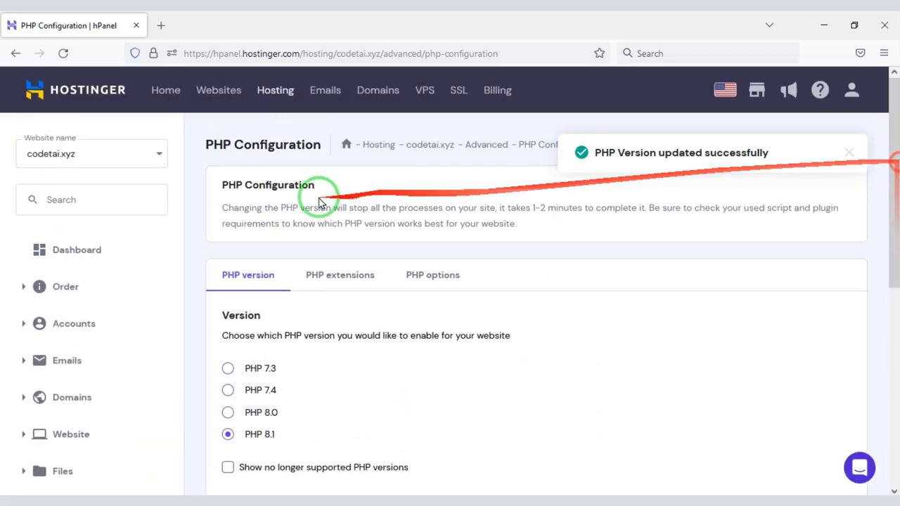
# Open the site's File manager at the public_html folder.
pyautogui.click(63, 253)
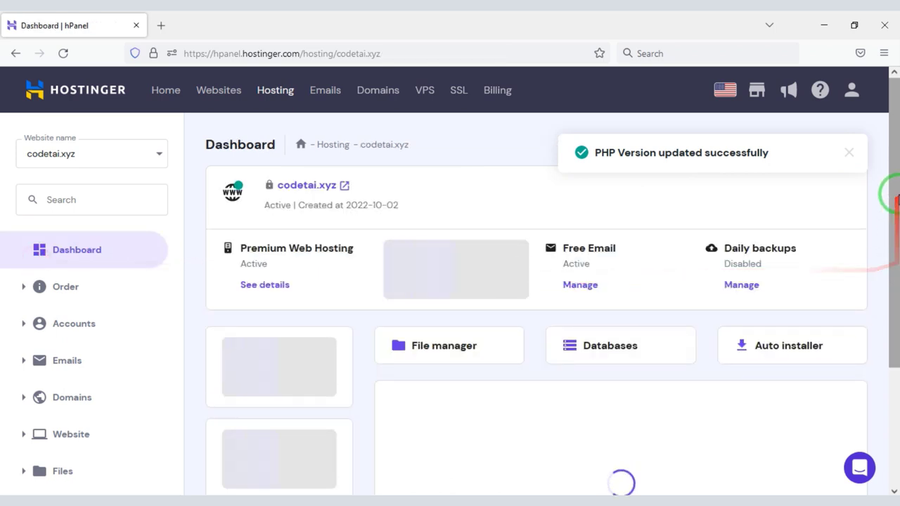
pyautogui.moveTo(894, 195); pyautogui.dragTo(897, 204)
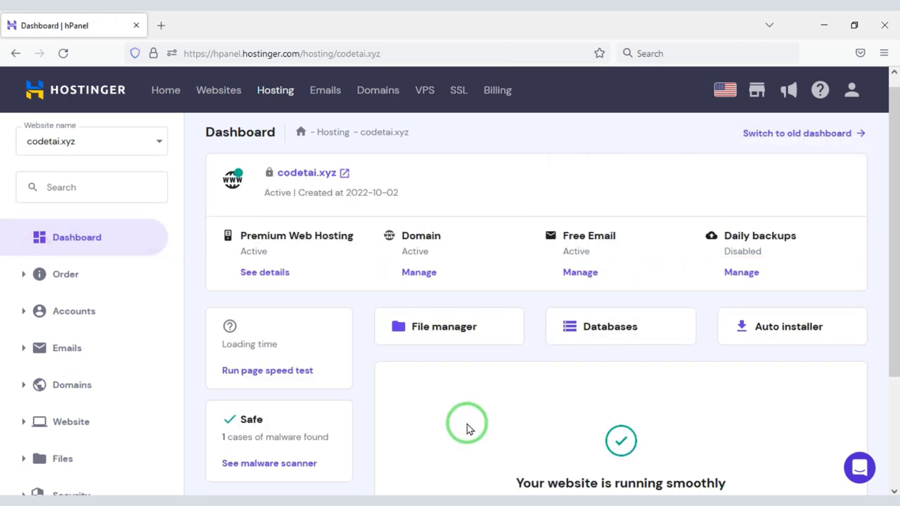
pyautogui.click(451, 332)
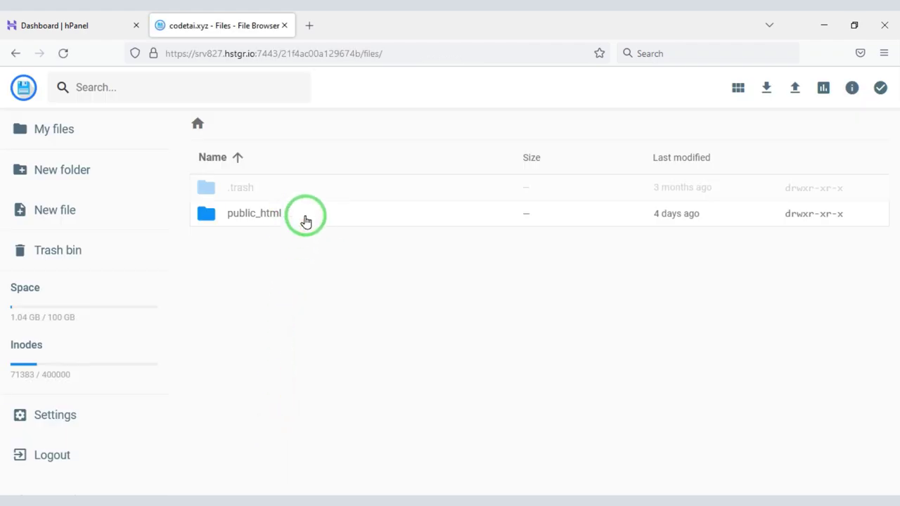
pyautogui.doubleClick(305, 220)
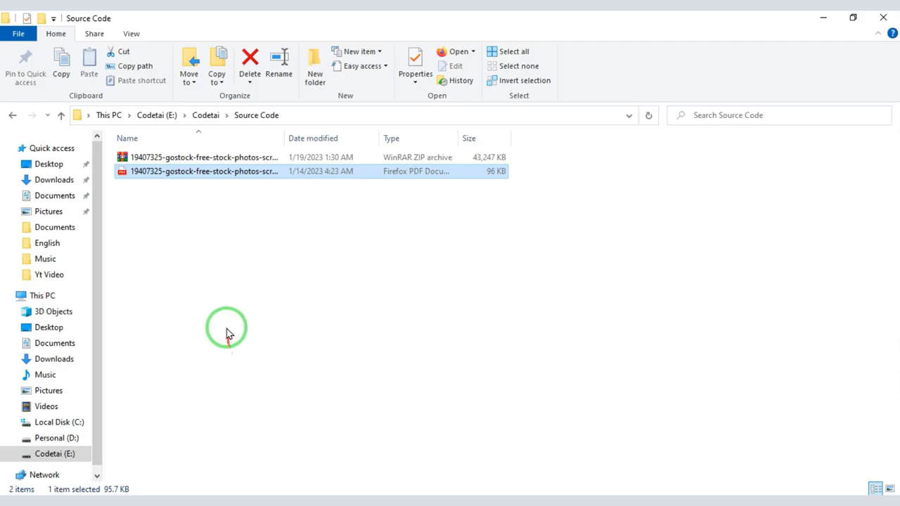
# Extract the downloaded GoStock ZIP into its own folder and open it.
pyautogui.click(215, 157)
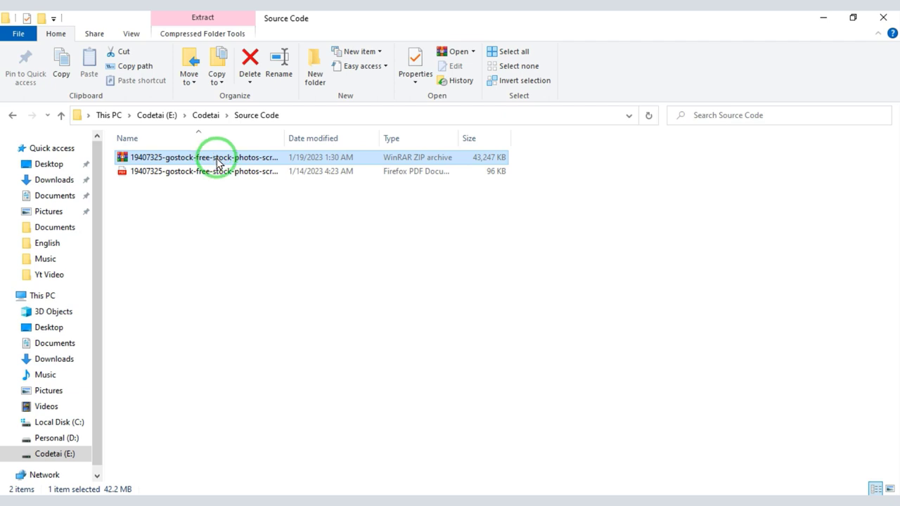
pyautogui.rightClick(217, 161)
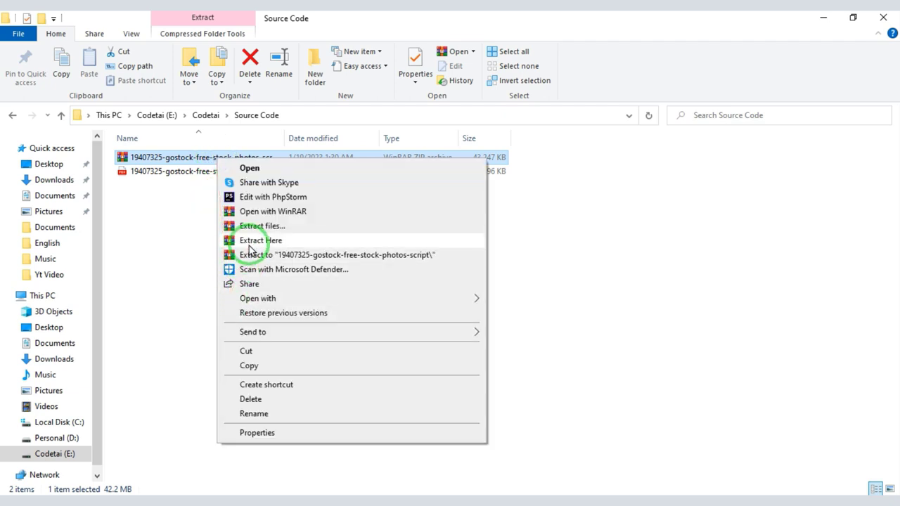
pyautogui.click(249, 255)
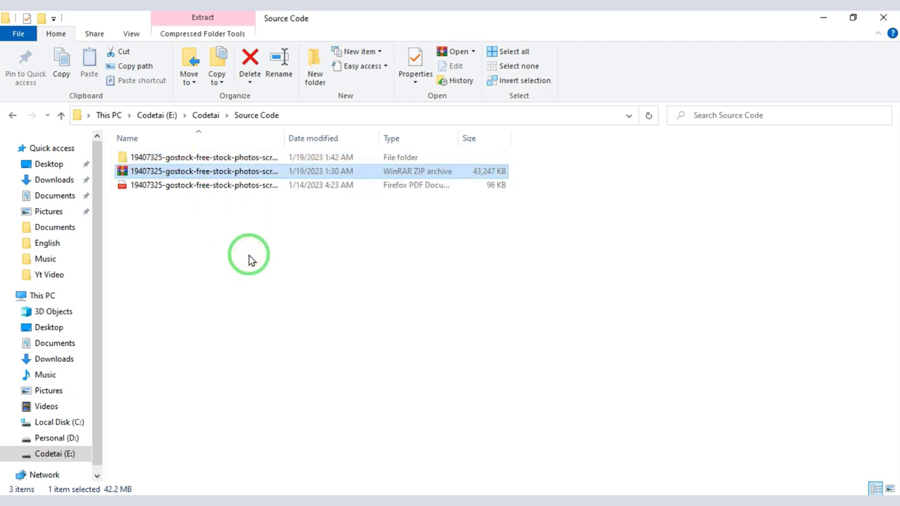
pyautogui.doubleClick(204, 158)
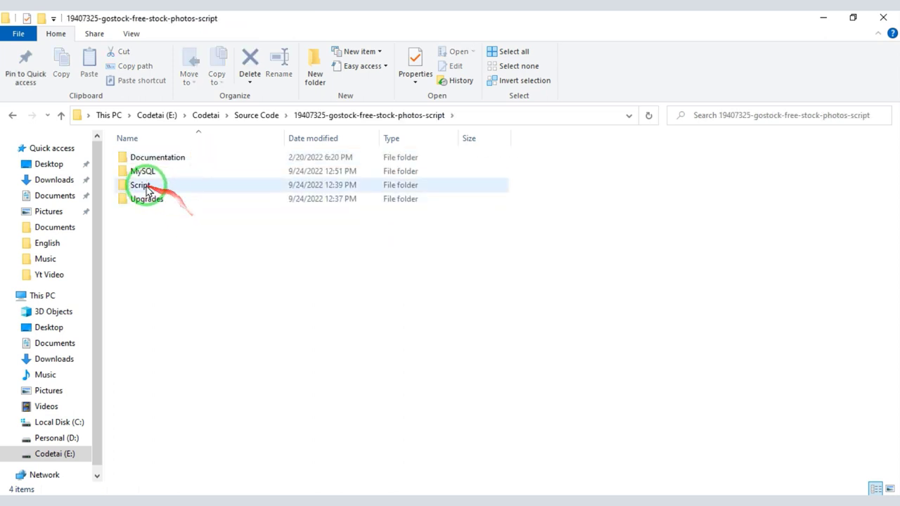
# Pack the Script folder into a new Script.zip archive.
pyautogui.doubleClick(211, 184)
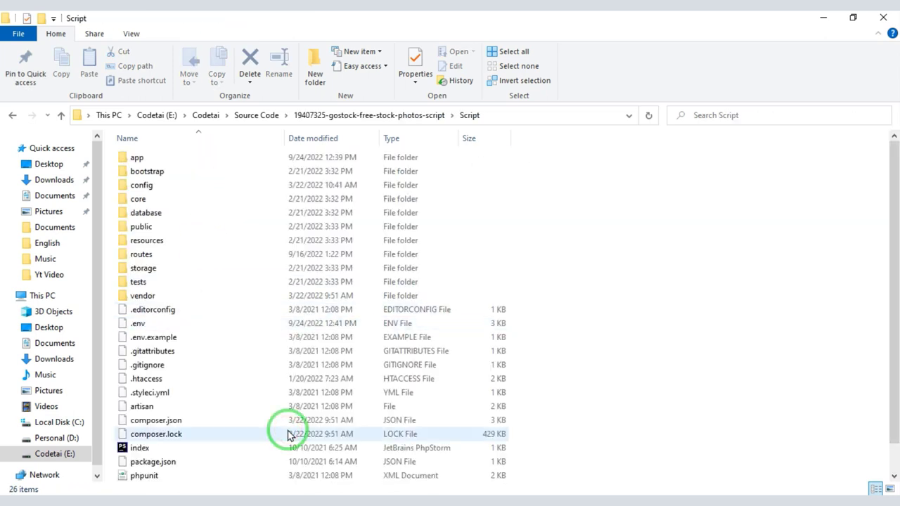
pyautogui.click(62, 116)
pyautogui.rightClick(134, 186)
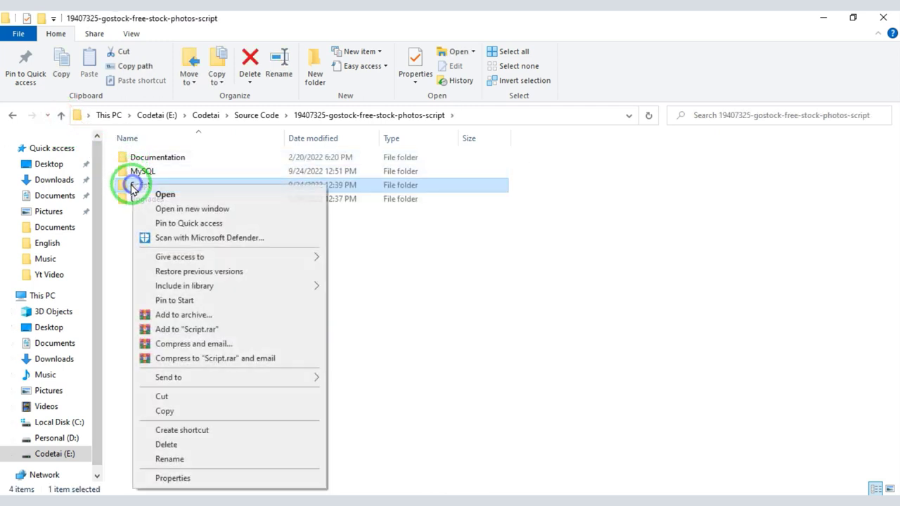
pyautogui.click(175, 318)
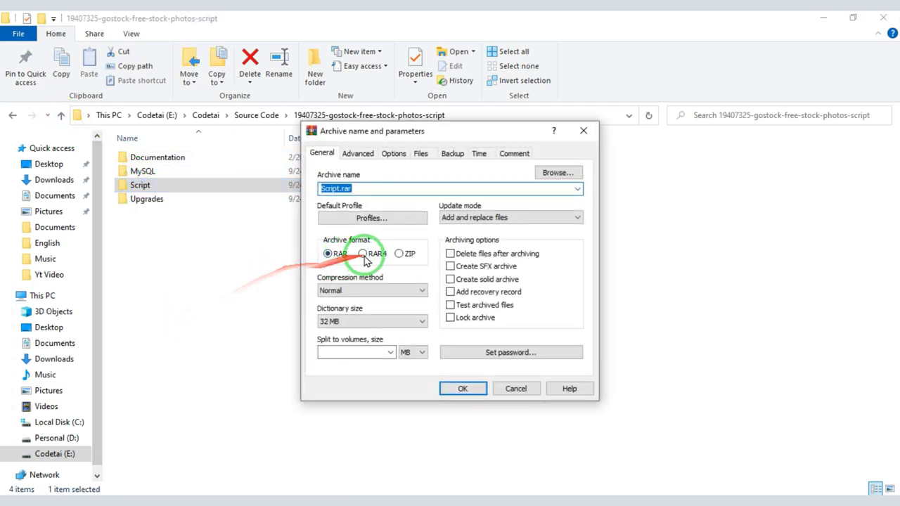
pyautogui.click(402, 254)
pyautogui.click(460, 388)
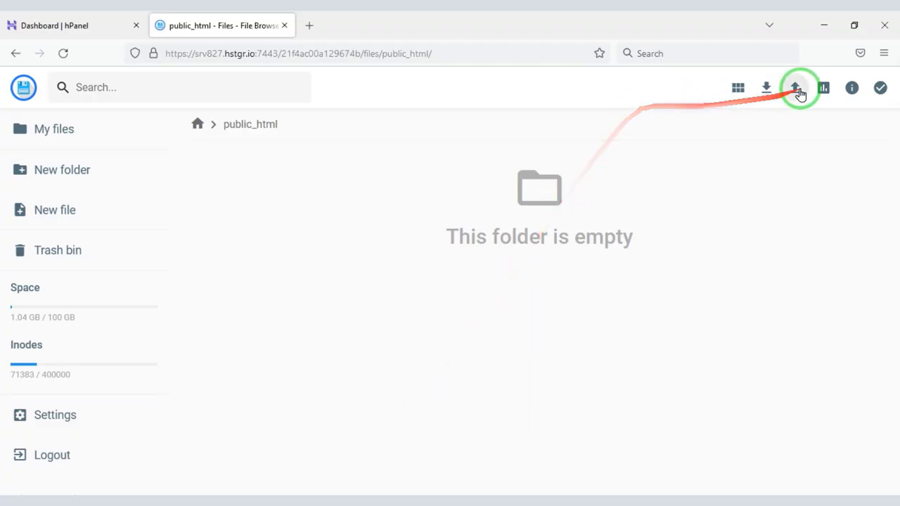
# Upload Script.zip from the extracted GoStock folder into public_html.
pyautogui.click(794, 87)
pyautogui.click(380, 344)
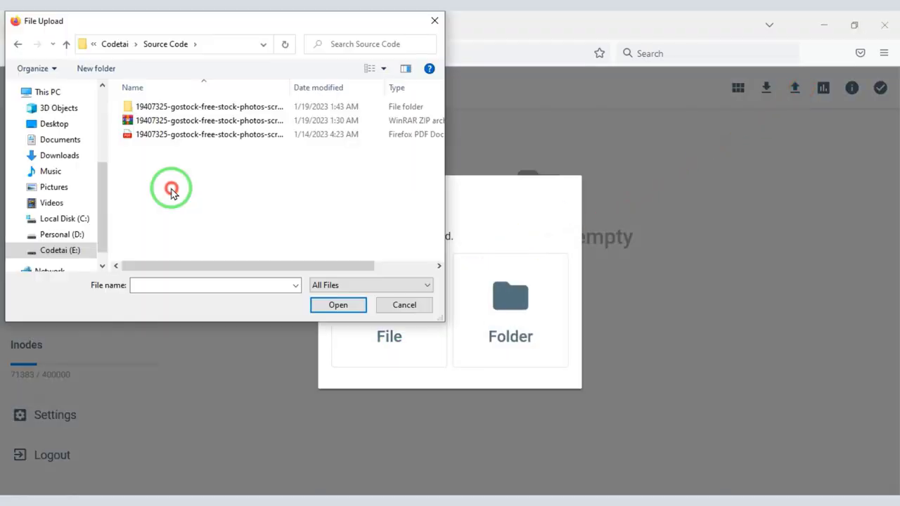
pyautogui.doubleClick(184, 113)
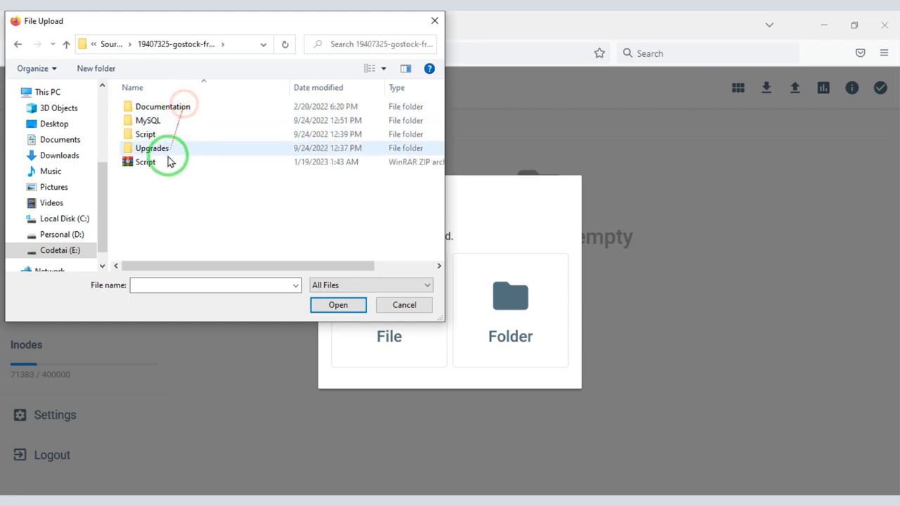
pyautogui.click(168, 161)
pyautogui.doubleClick(168, 161)
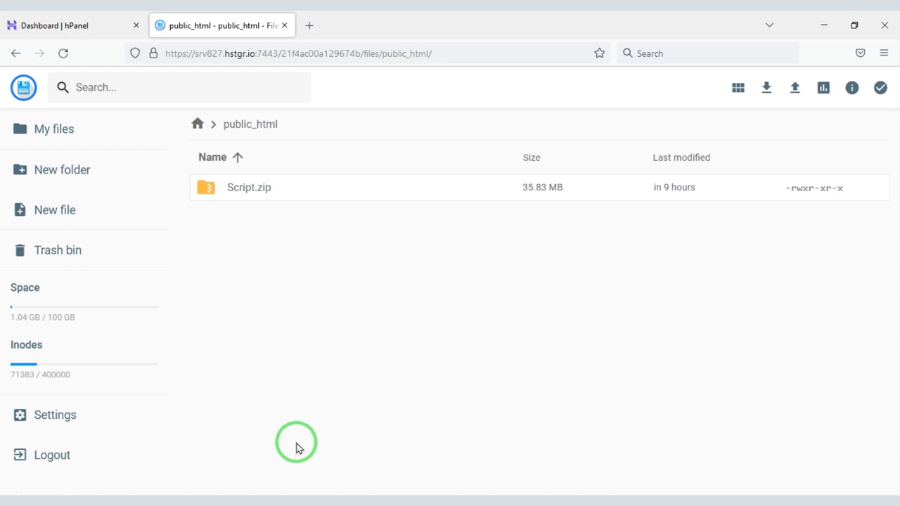
# Extract Script.zip on the server into a new folder named MyFolder.
pyautogui.click(271, 189)
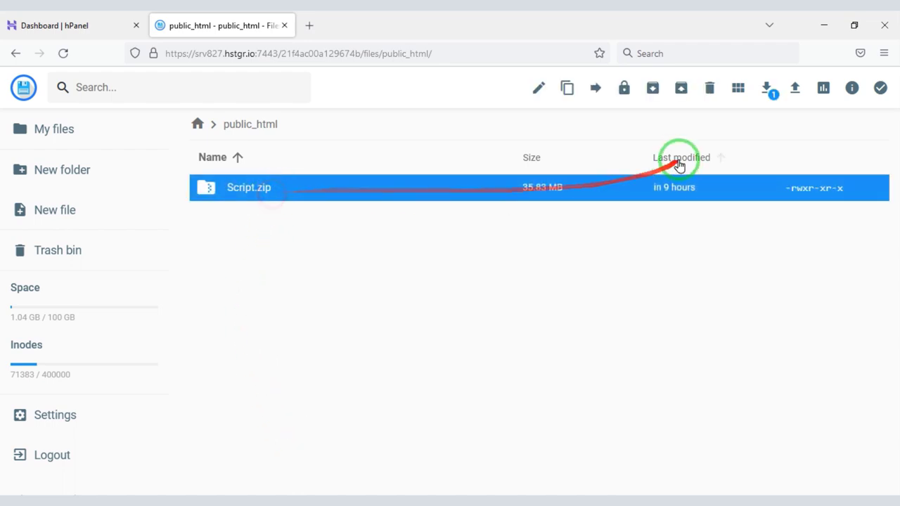
pyautogui.click(680, 87)
pyautogui.click(449, 231)
pyautogui.write('My')
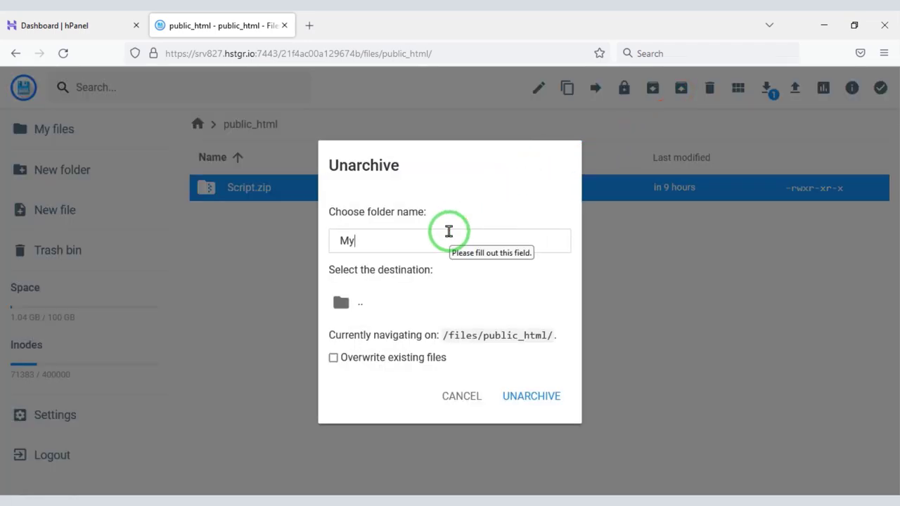
pyautogui.write('Folder')
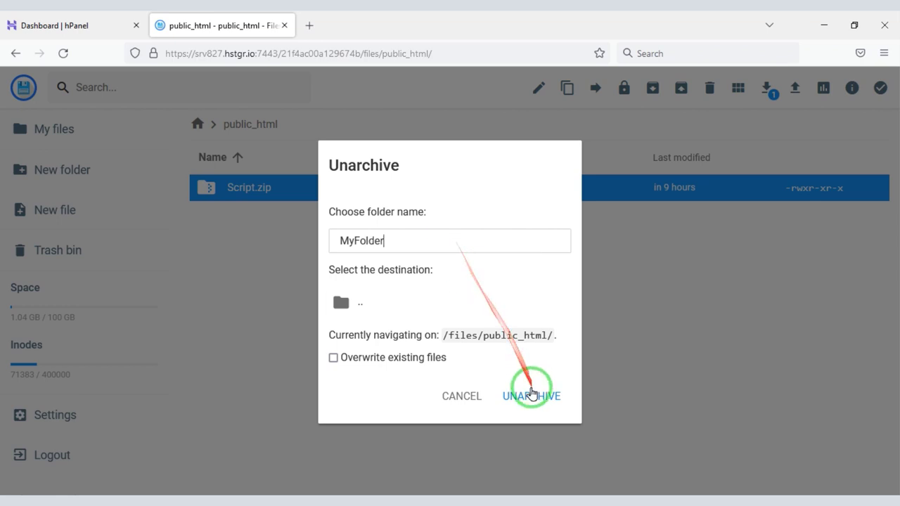
pyautogui.click(532, 395)
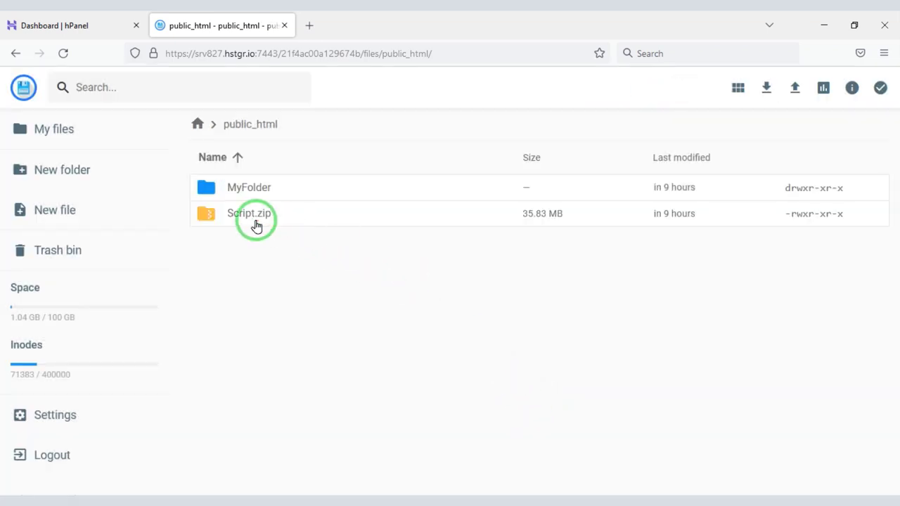
# Permanently delete the Script.zip archive.
pyautogui.click(290, 225)
pyautogui.click(709, 87)
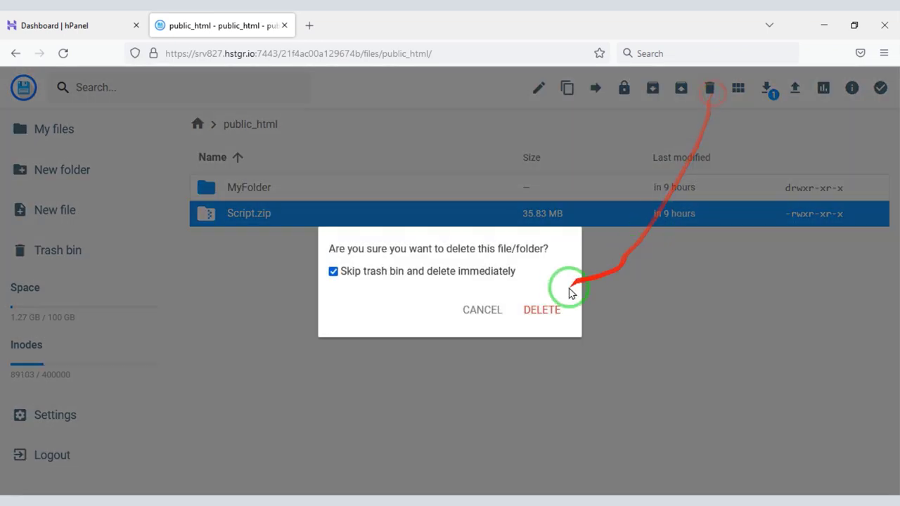
pyautogui.click(548, 309)
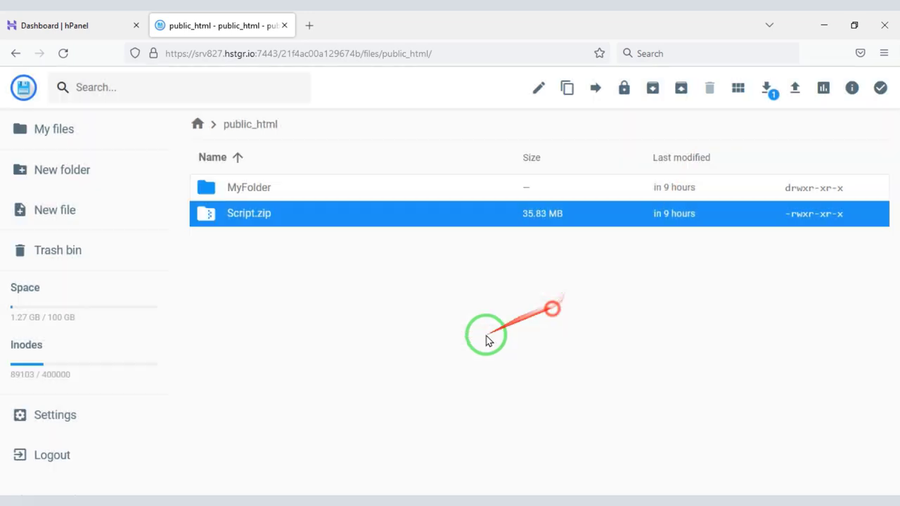
# Open MyFolder > Script and select all of its files and folders.
pyautogui.doubleClick(288, 197)
pyautogui.doubleClick(287, 190)
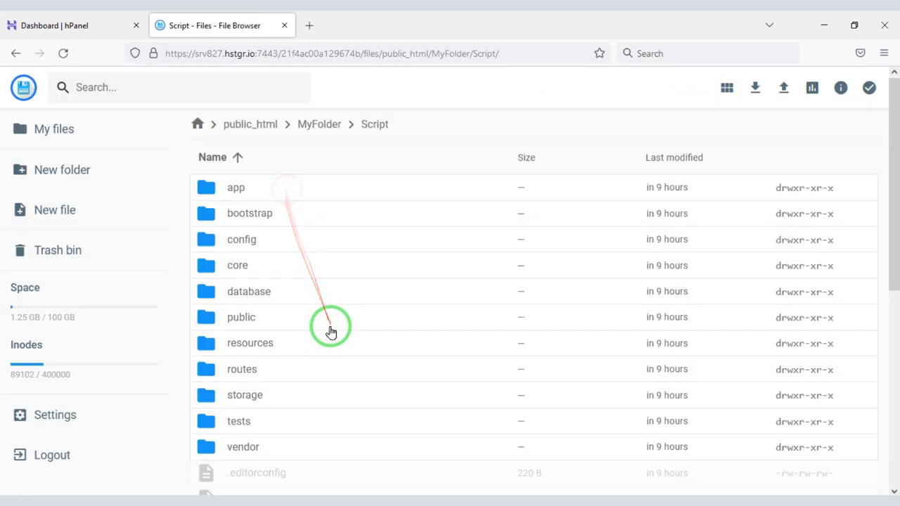
pyautogui.moveTo(889, 196); pyautogui.dragTo(894, 118)
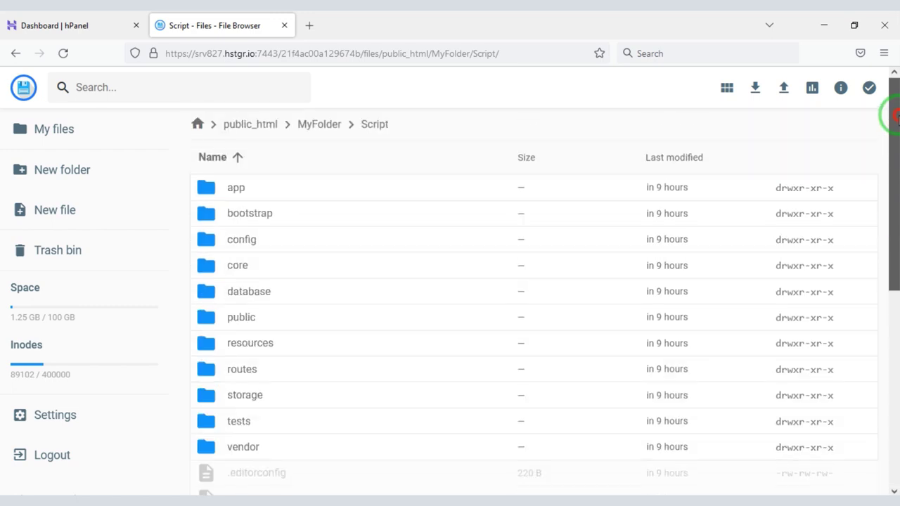
pyautogui.click(366, 443)
pyautogui.hotkey('ctrl', 'a')
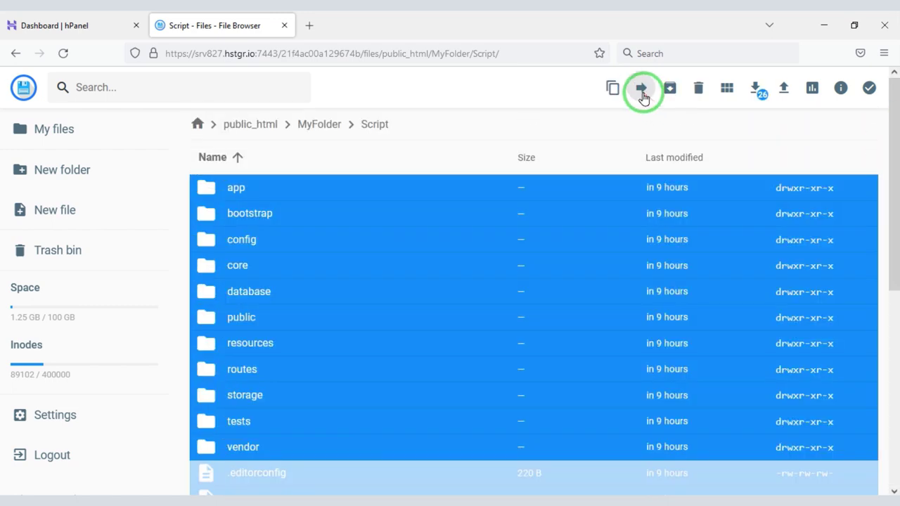
# Move the selected items into public_html, then request deletion of the emptied MyFolder.
pyautogui.click(641, 87)
pyautogui.click(438, 169)
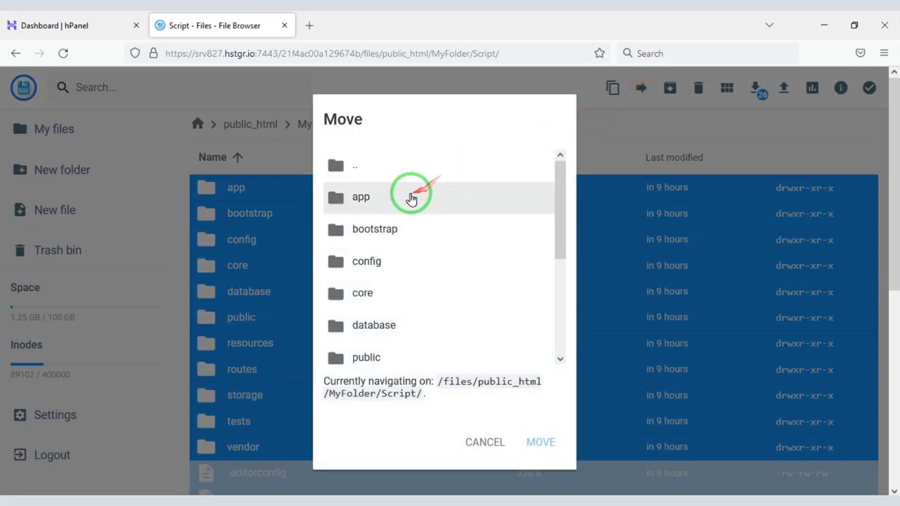
pyautogui.doubleClick(392, 172)
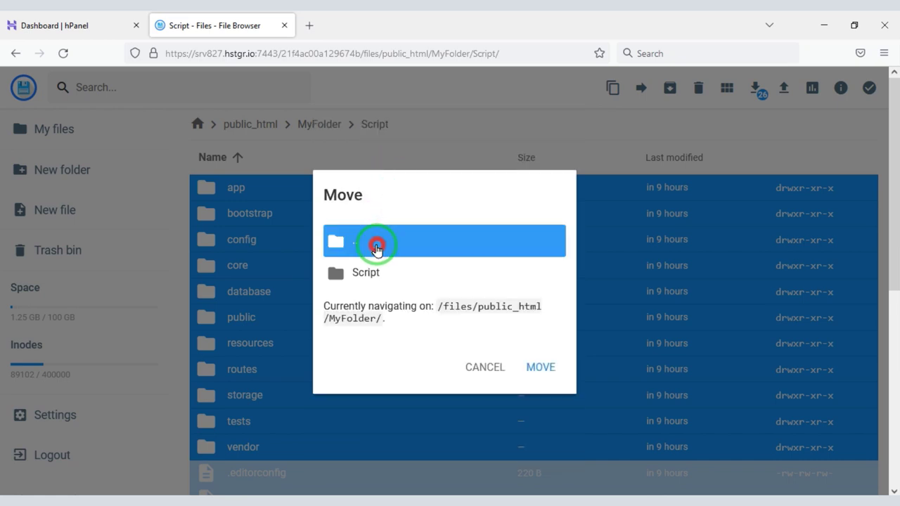
pyautogui.doubleClick(376, 246)
pyautogui.doubleClick(376, 256)
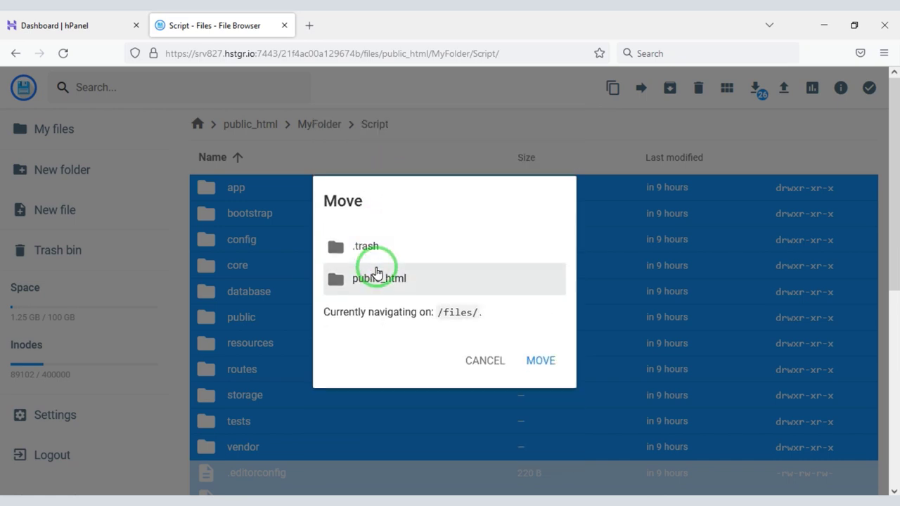
pyautogui.click(378, 289)
pyautogui.click(532, 364)
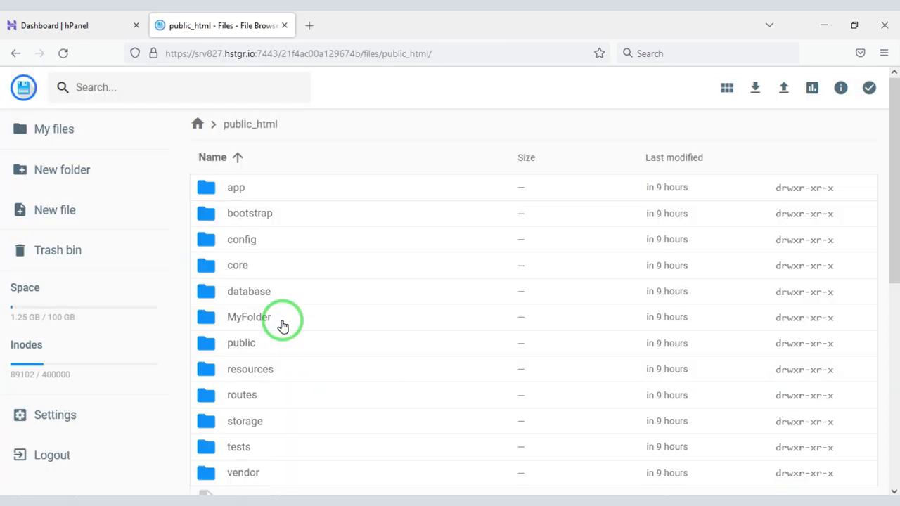
pyautogui.click(281, 320)
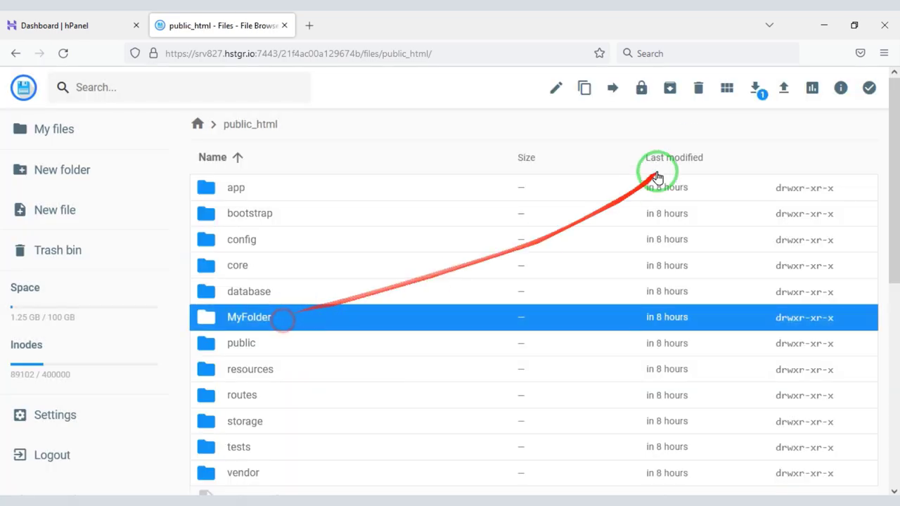
pyautogui.click(705, 93)
# Confirm deleting MyFolder, then load codetai.xyz in a new browser tab.
pyautogui.click(519, 317)
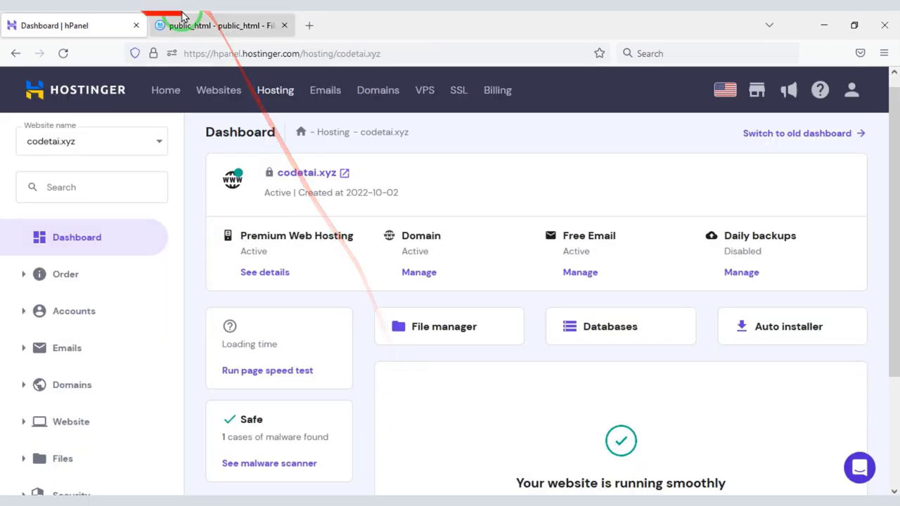
pyautogui.click(184, 21)
pyautogui.click(308, 26)
pyautogui.write('cod')
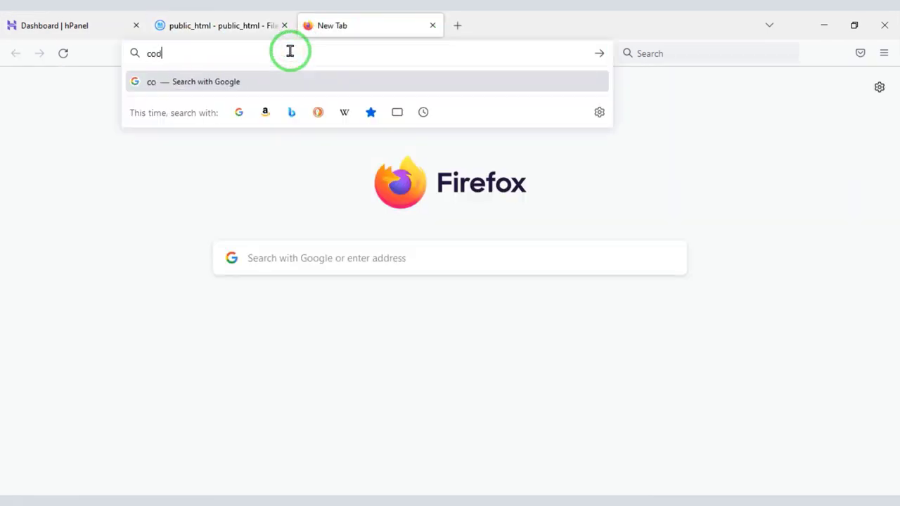
pyautogui.write('etai.xyz')
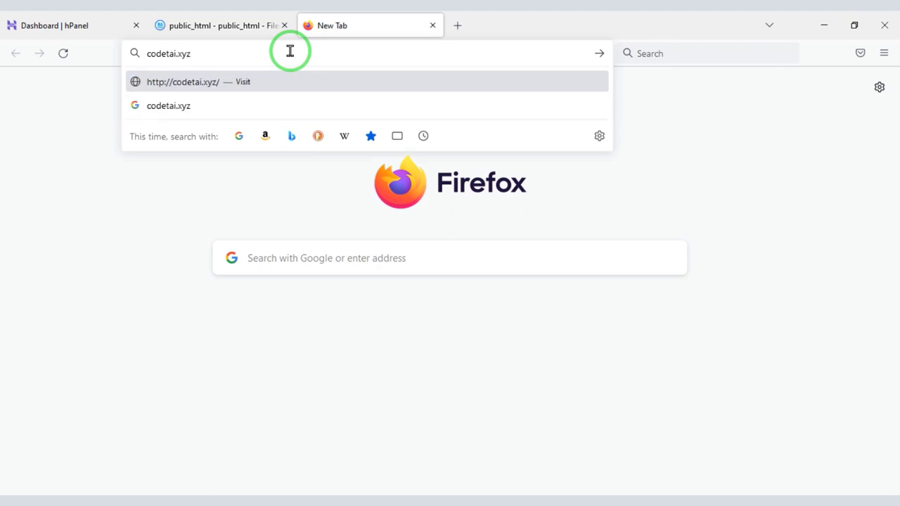
pyautogui.press('Return')
# Bring up the GoStock Setup Database and App form, then return to hPanel.
pyautogui.scroll(-3, 890, 180)
pyautogui.click(452, 409)
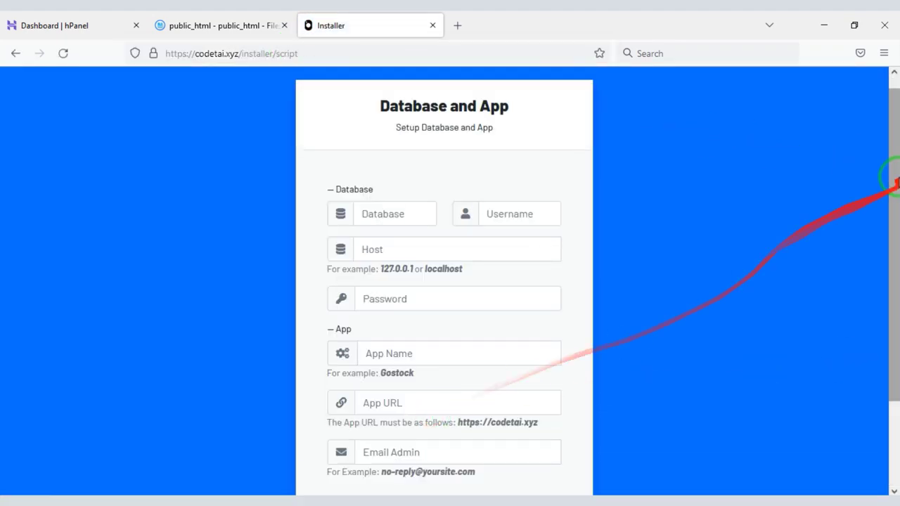
pyautogui.scroll(-3, 896, 251)
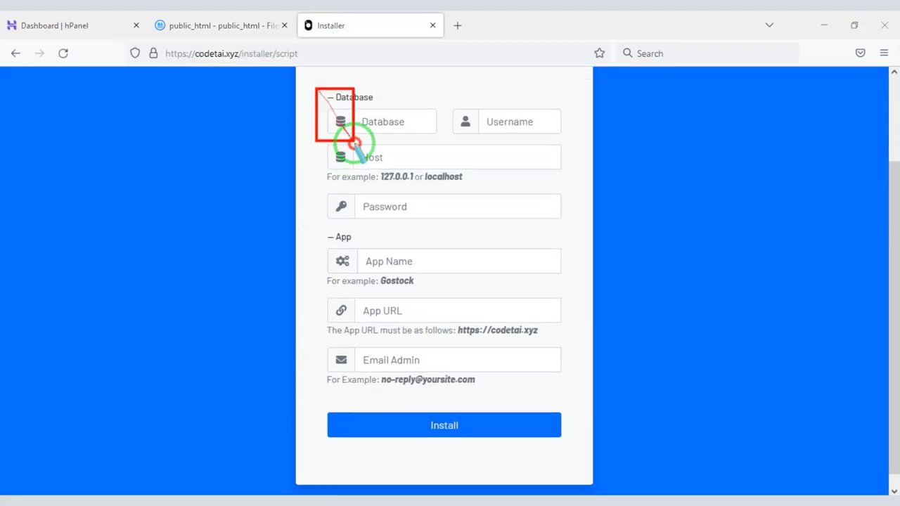
pyautogui.moveTo(354, 142)
pyautogui.mouseDown()
pyautogui.moveTo(440, 227)
pyautogui.moveTo(548, 243)
pyautogui.moveTo(582, 231)
pyautogui.mouseUp()
pyautogui.moveTo(580, 232); pyautogui.dragTo(437, 335)
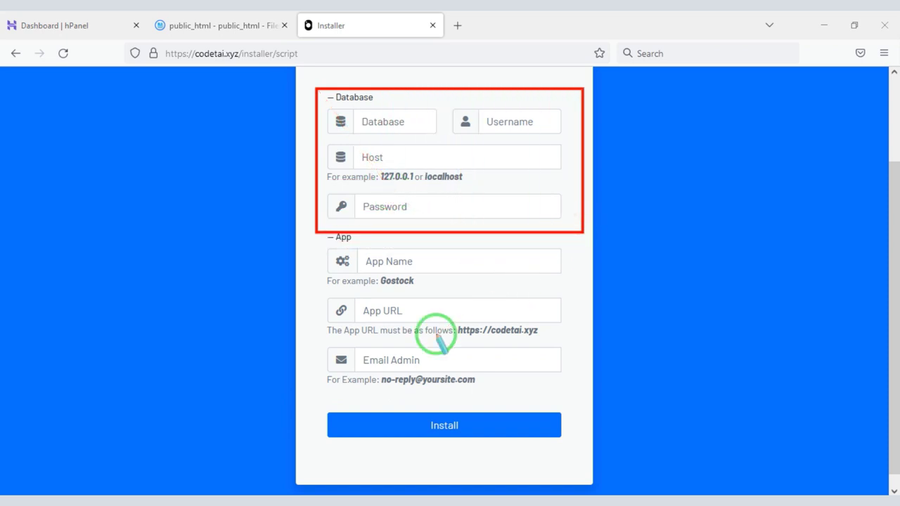
pyautogui.click(54, 26)
# Open the MySQL Databases page from the Databases menu.
pyautogui.scroll(-3, 112, 393)
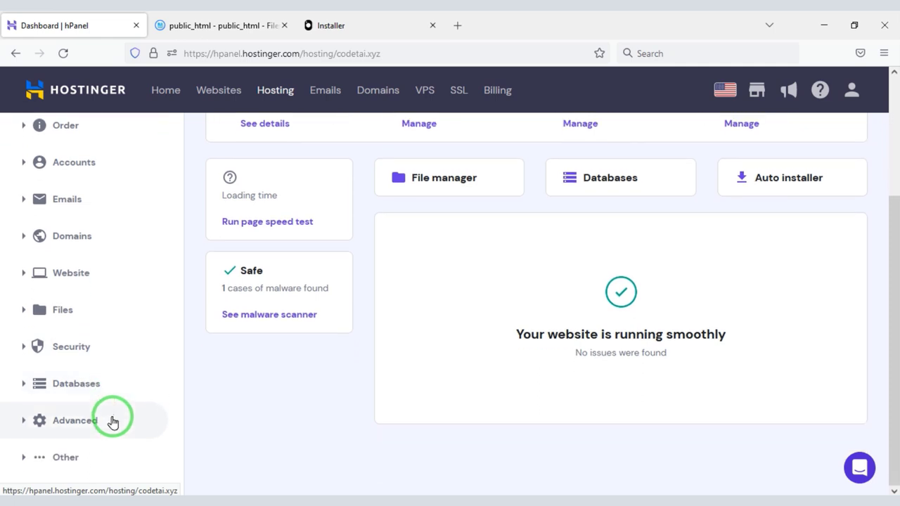
pyautogui.click(81, 393)
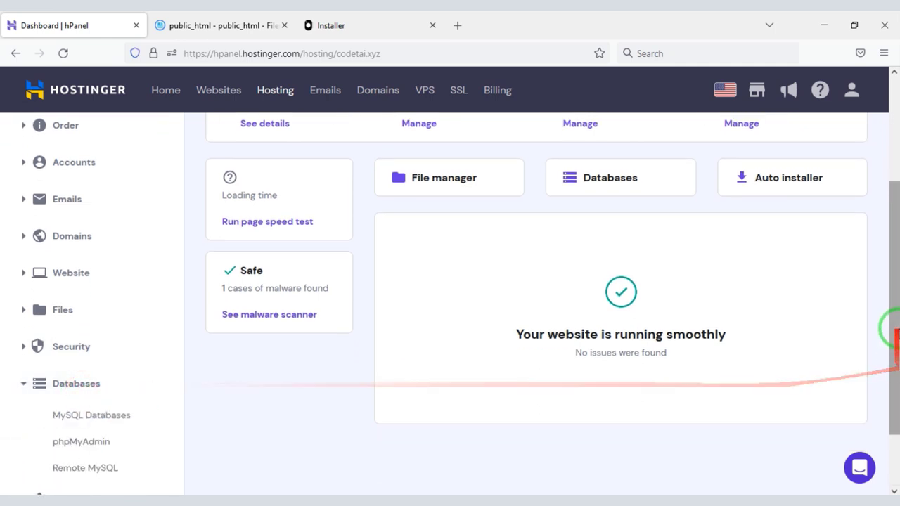
pyautogui.scroll(-2, 893, 326)
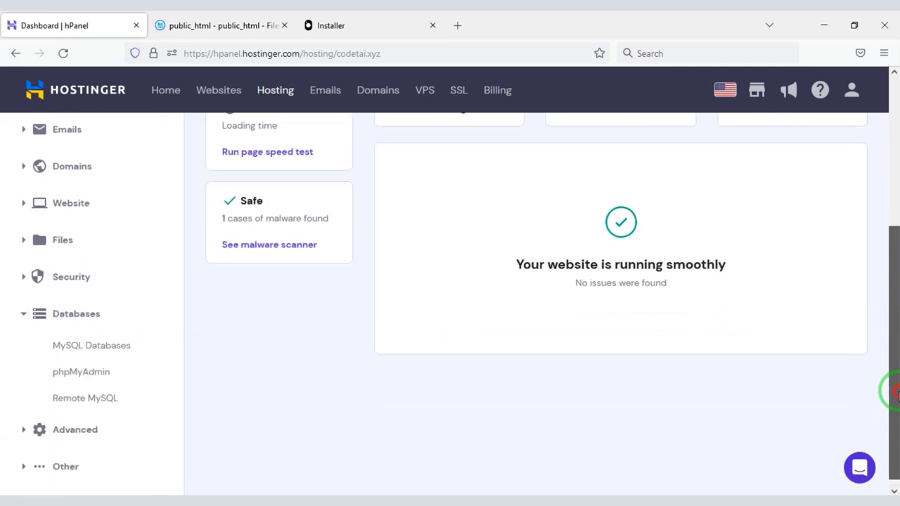
pyautogui.click(101, 337)
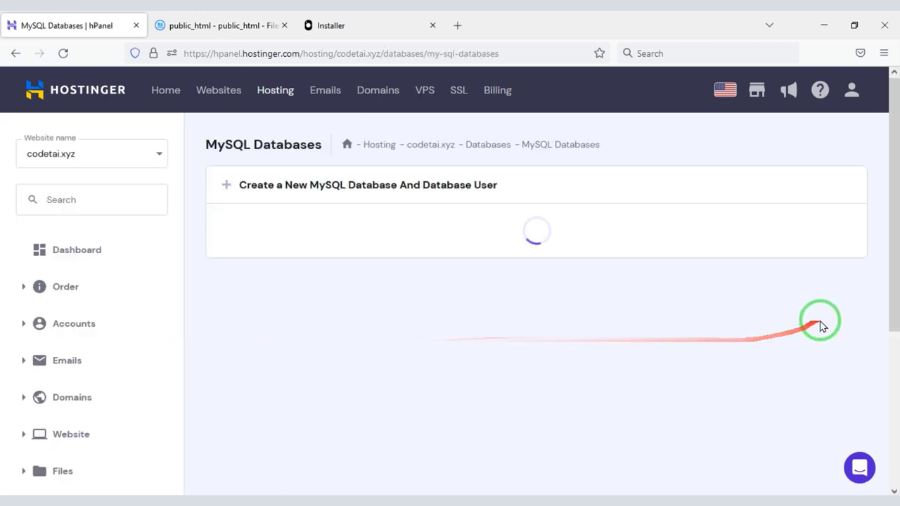
pyautogui.click(895, 226)
pyautogui.moveTo(896, 227); pyautogui.dragTo(896, 260)
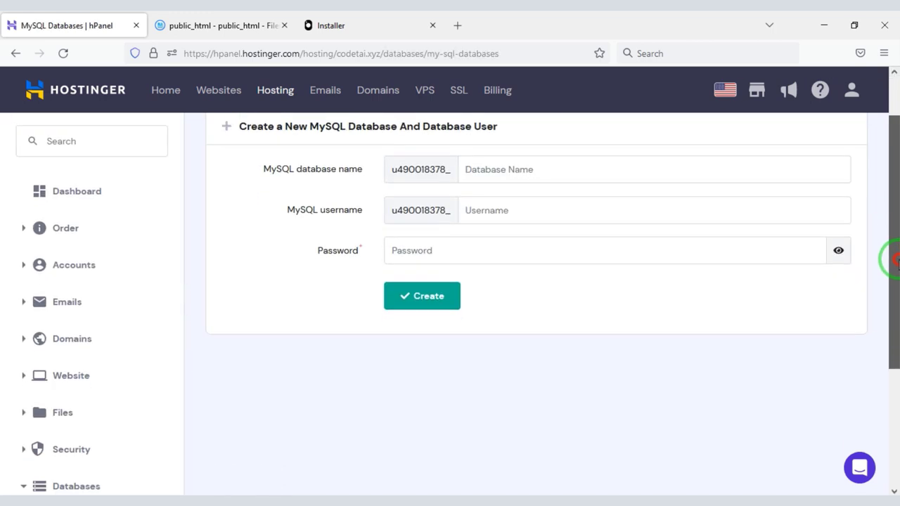
pyautogui.moveTo(253, 159)
pyautogui.mouseDown()
pyautogui.moveTo(373, 218)
pyautogui.moveTo(376, 264)
pyautogui.mouseUp()
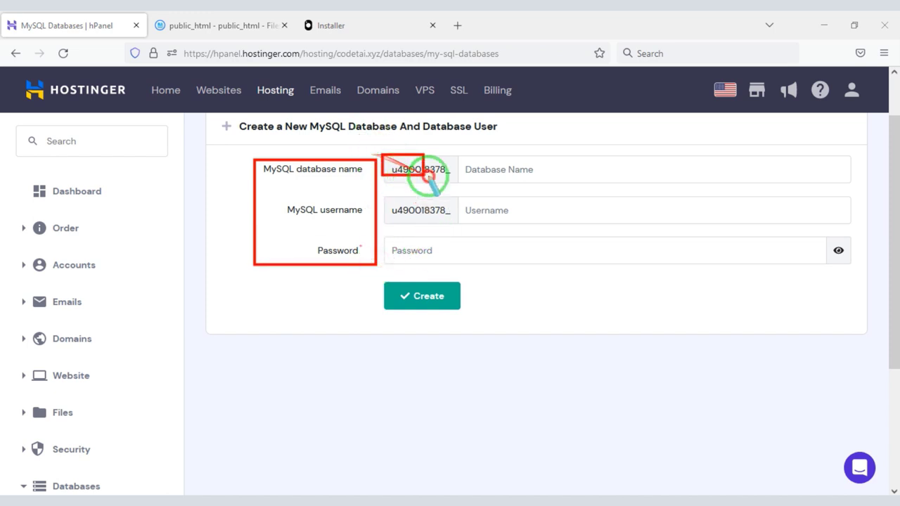
pyautogui.moveTo(424, 174); pyautogui.dragTo(864, 269)
# Enter the database name and user codetaiuser, then generate and copy a password.
pyautogui.click(498, 178)
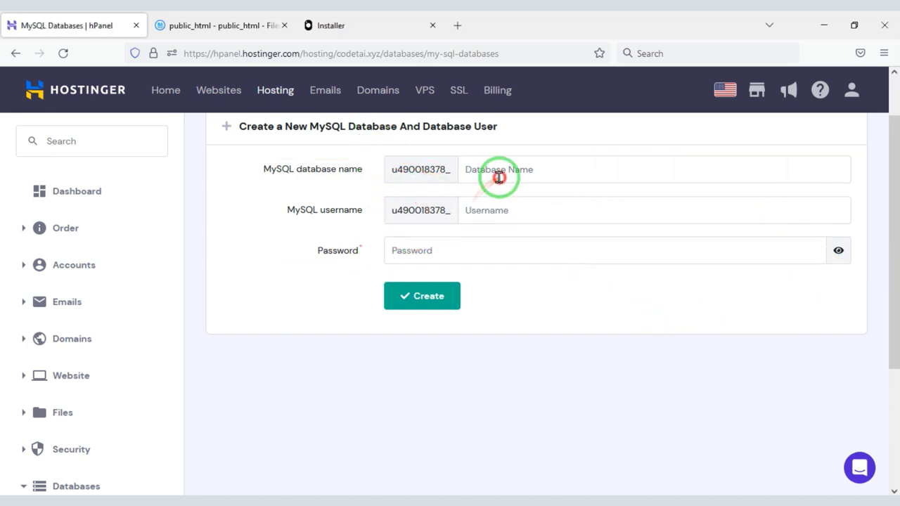
pyautogui.click(491, 211)
pyautogui.write('c')
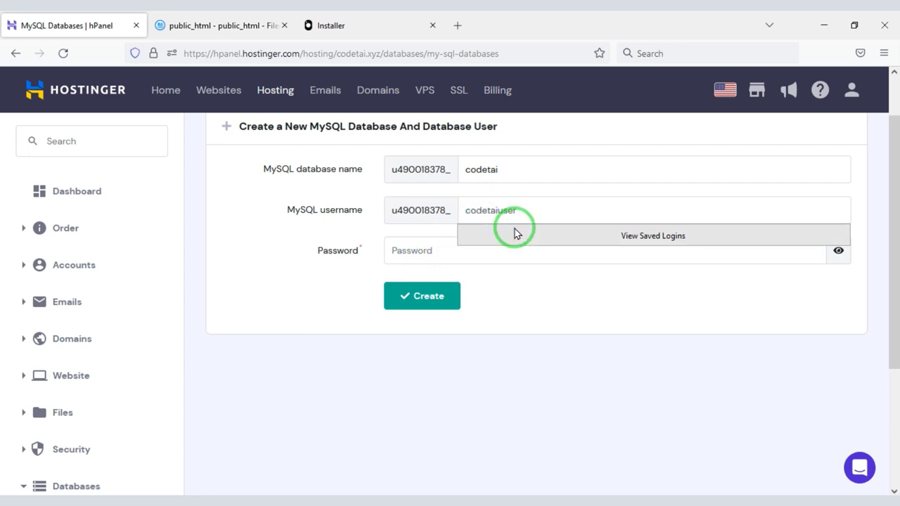
pyautogui.write('odetaiuser')
pyautogui.click(401, 253)
pyautogui.click(808, 250)
pyautogui.moveTo(492, 252); pyautogui.dragTo(294, 255)
pyautogui.rightClick(420, 252)
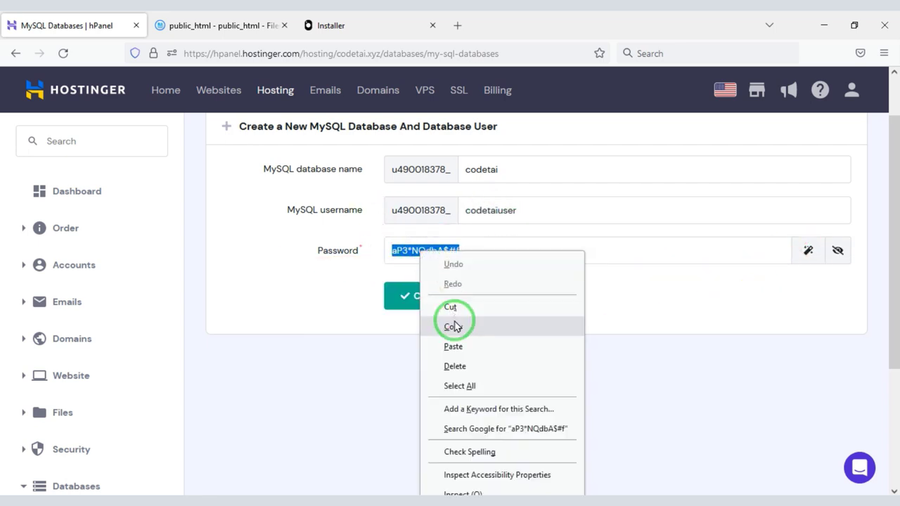
pyautogui.click(453, 327)
# Paste the password into the installer form, then create the MySQL database and user.
pyautogui.click(355, 23)
pyautogui.rightClick(413, 208)
pyautogui.click(432, 345)
pyautogui.click(116, 24)
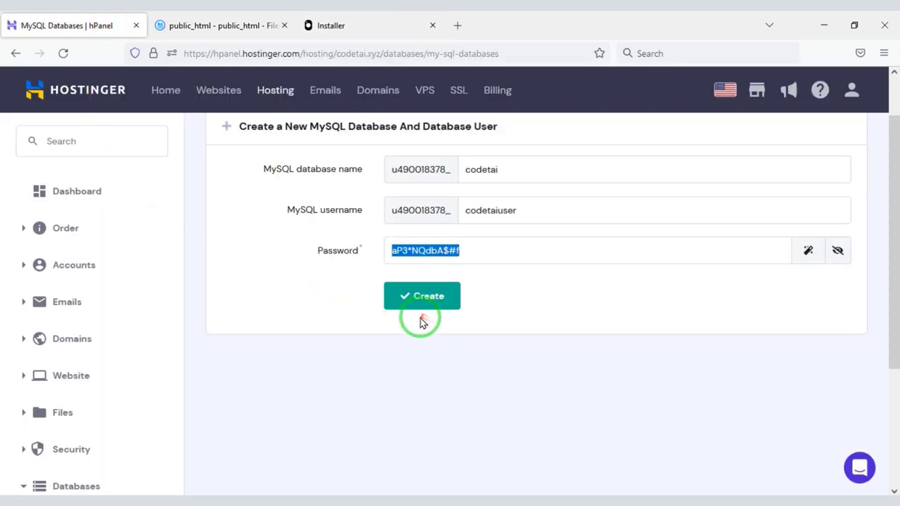
pyautogui.click(421, 308)
# Copy the new database's name and carry it to the installer's Database field.
pyautogui.scroll(-3, 890, 382)
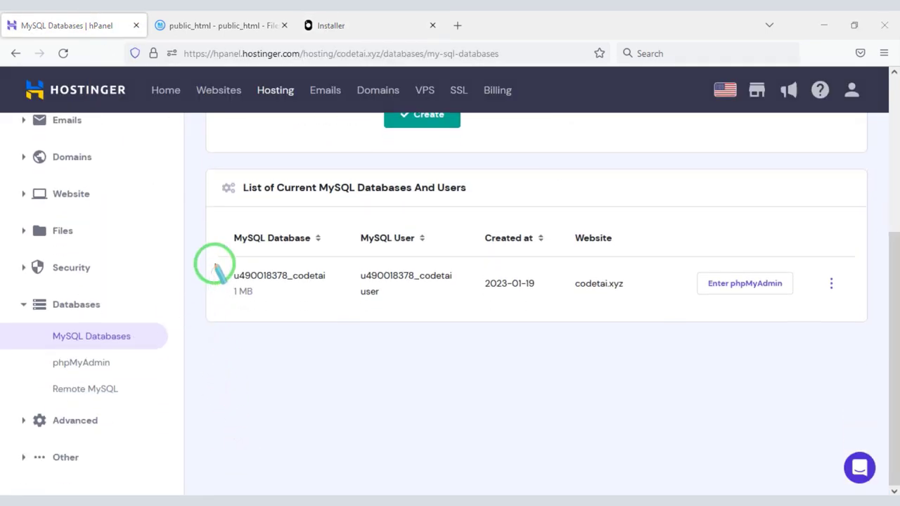
pyautogui.moveTo(215, 265)
pyautogui.mouseDown()
pyautogui.moveTo(713, 326)
pyautogui.moveTo(838, 321)
pyautogui.mouseUp()
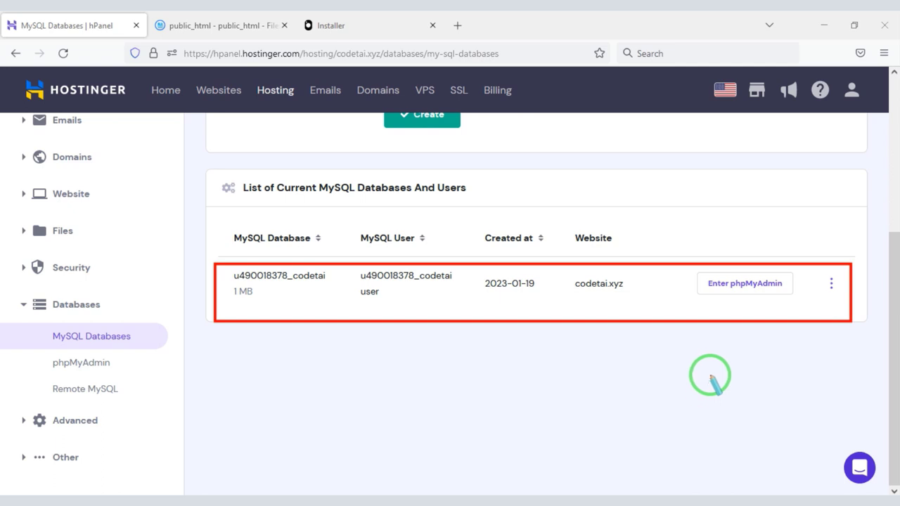
pyautogui.moveTo(328, 276); pyautogui.dragTo(213, 271)
pyautogui.rightClick(241, 275)
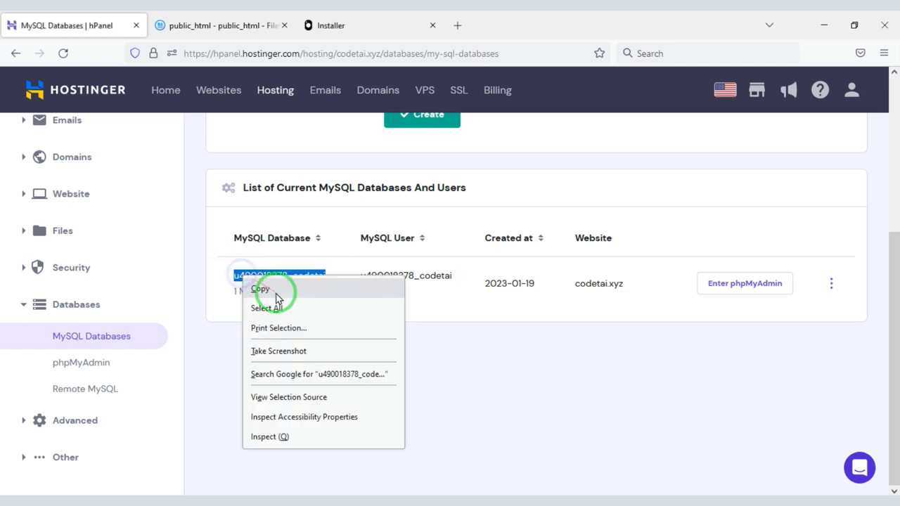
pyautogui.click(270, 287)
pyautogui.click(393, 23)
pyautogui.click(399, 124)
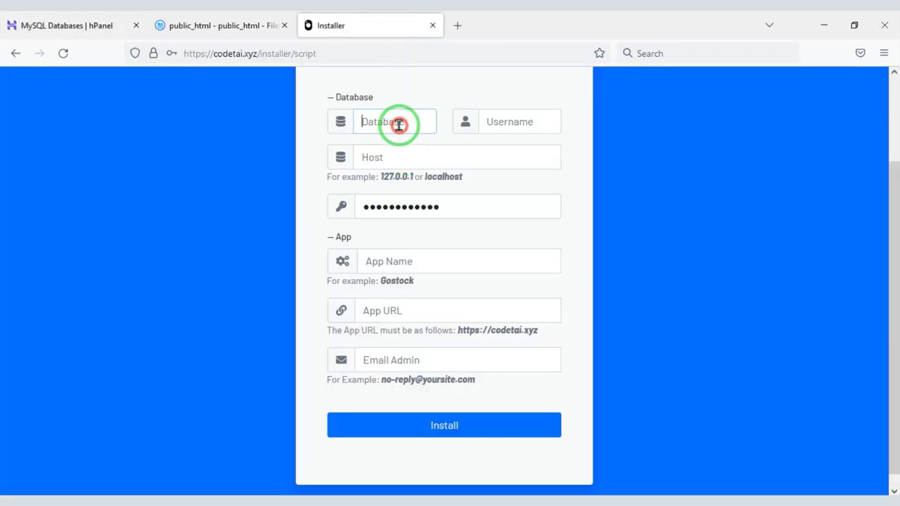
# Copy the MySQL user name from hPanel into the installer's Username field.
pyautogui.click(101, 20)
pyautogui.doubleClick(379, 278)
pyautogui.rightClick(382, 287)
pyautogui.click(397, 295)
pyautogui.click(374, 23)
pyautogui.click(499, 120)
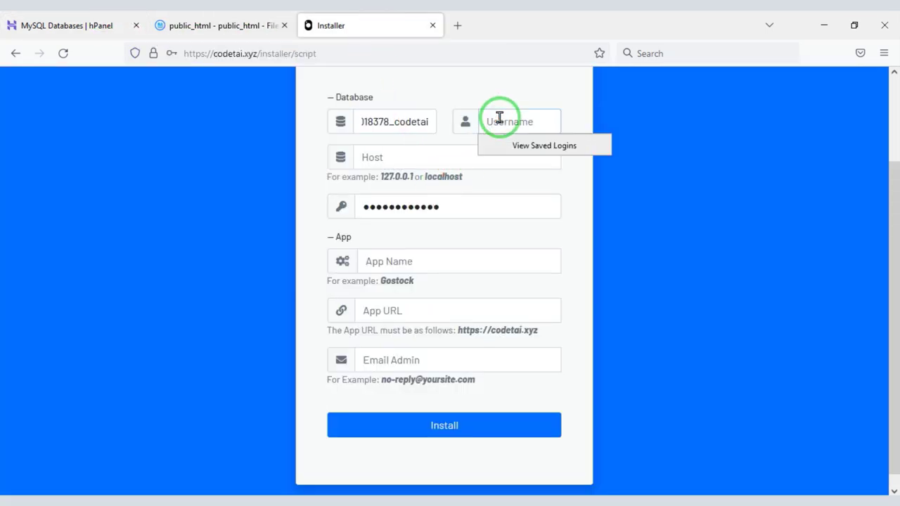
pyautogui.click(499, 283)
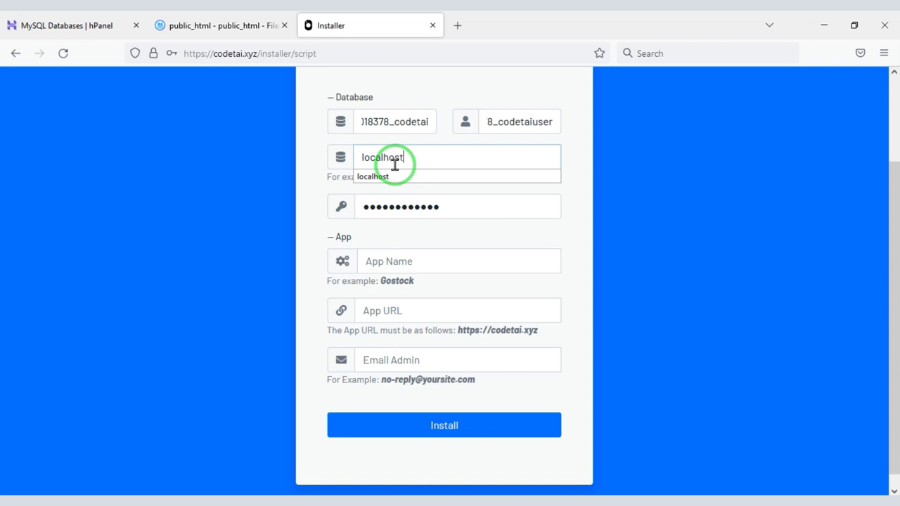
pyautogui.scroll(-1, 889, 317)
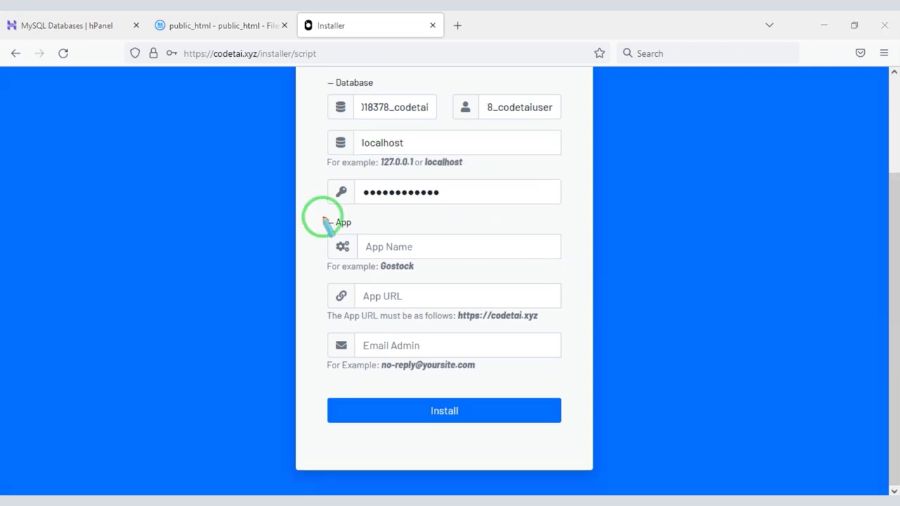
pyautogui.moveTo(322, 216)
pyautogui.mouseDown()
pyautogui.moveTo(498, 359)
pyautogui.moveTo(577, 367)
pyautogui.moveTo(567, 369)
pyautogui.mouseUp()
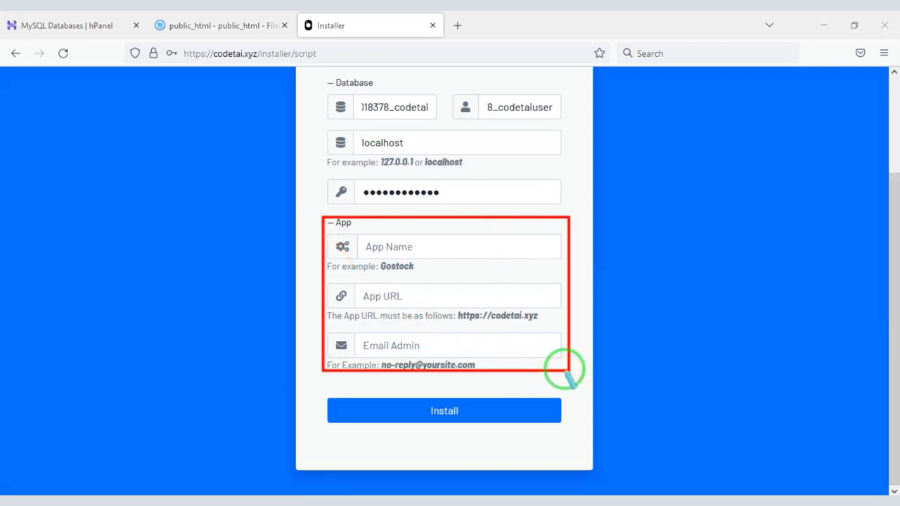
pyautogui.click(437, 249)
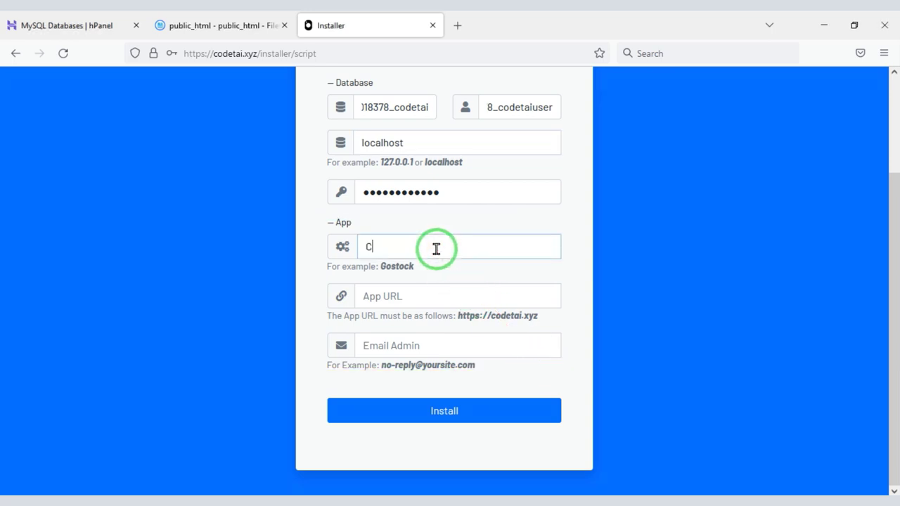
pyautogui.click(272, 49)
pyautogui.moveTo(261, 53); pyautogui.dragTo(169, 68)
pyautogui.hotkey('ctrl', 'c')
pyautogui.click(470, 290)
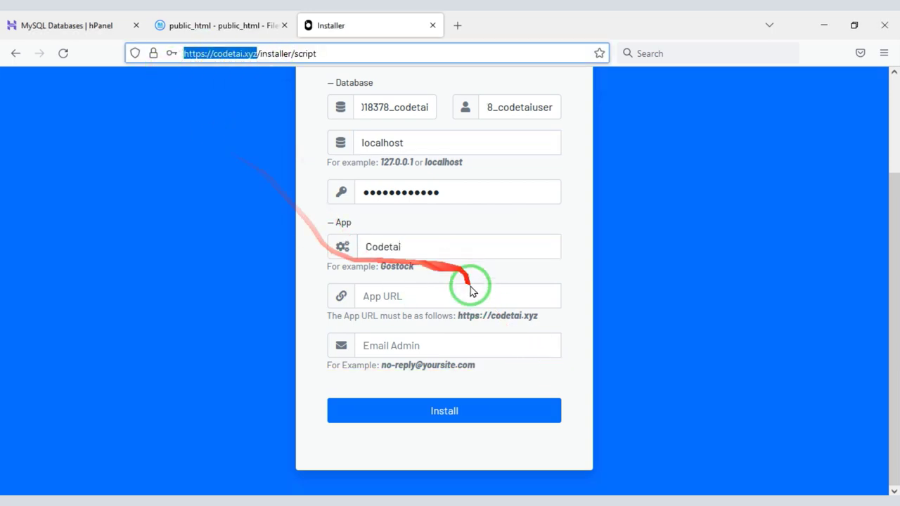
pyautogui.hotkey('ctrl', 'v')
pyautogui.click(437, 335)
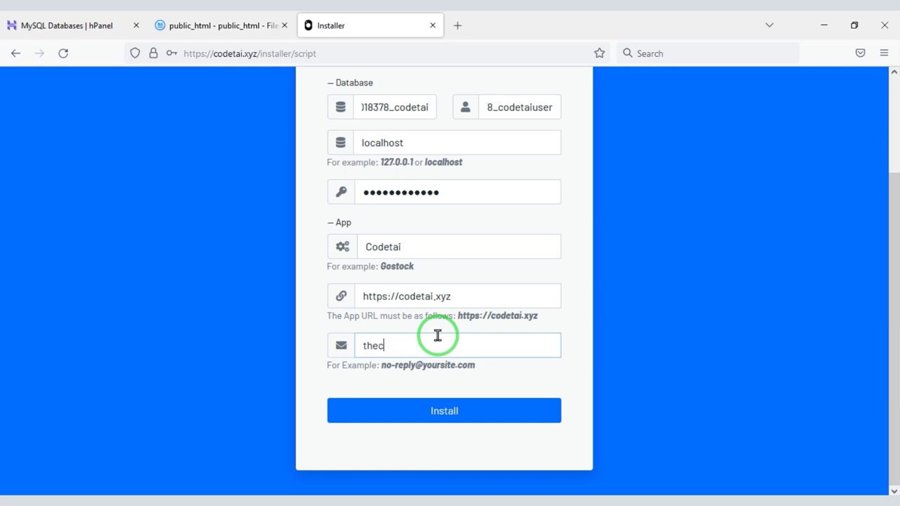
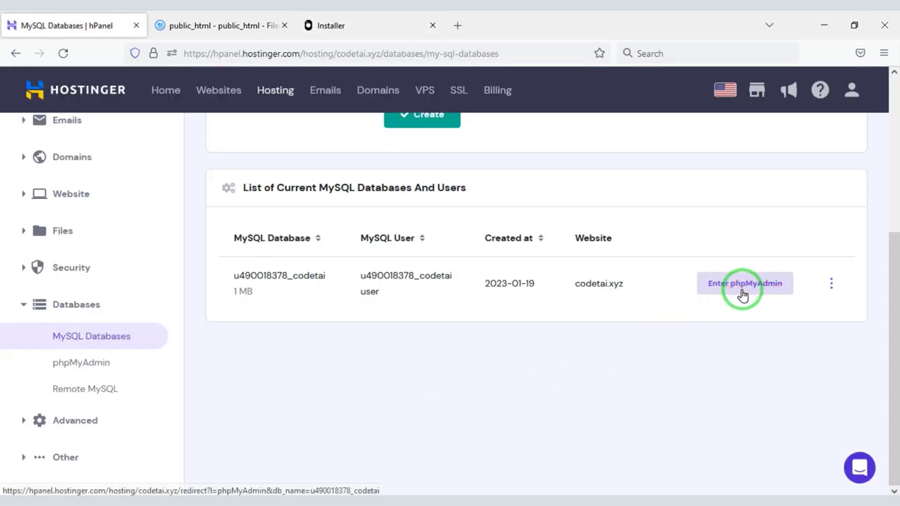
# Enter the admin e-mail address in the installer and open phpMyAdmin's Import page for the database.
pyautogui.click(742, 291)
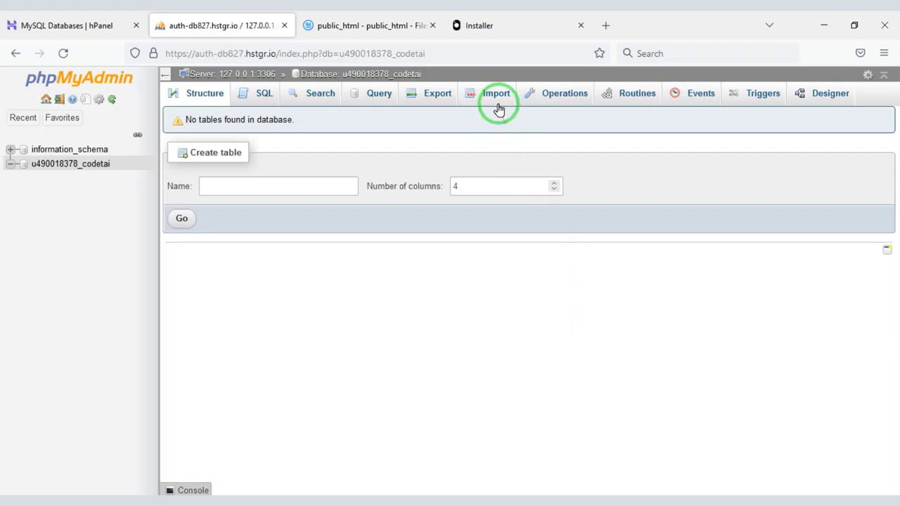
pyautogui.click(498, 109)
# Import MySQL/gostock.sql into the codetai database, then close phpMyAdmin.
pyautogui.click(311, 227)
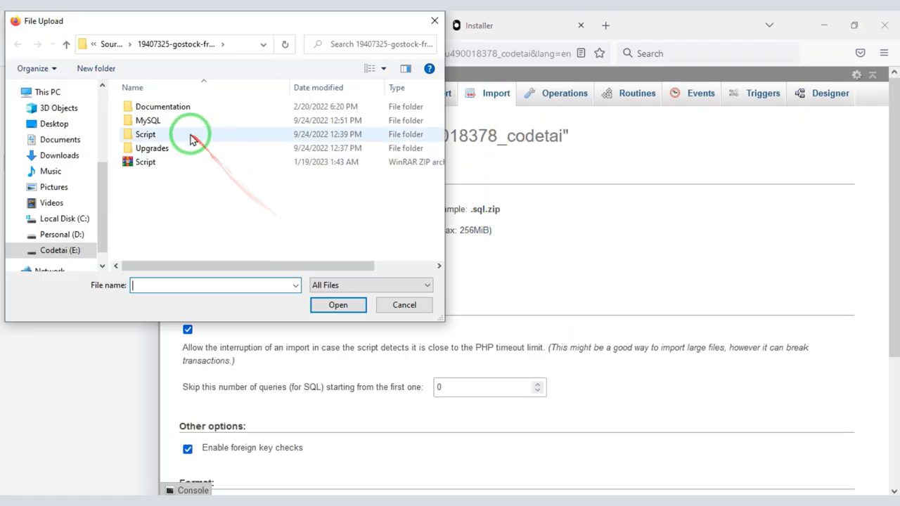
pyautogui.doubleClick(149, 120)
pyautogui.doubleClick(161, 106)
pyautogui.moveTo(894, 225); pyautogui.dragTo(894, 460)
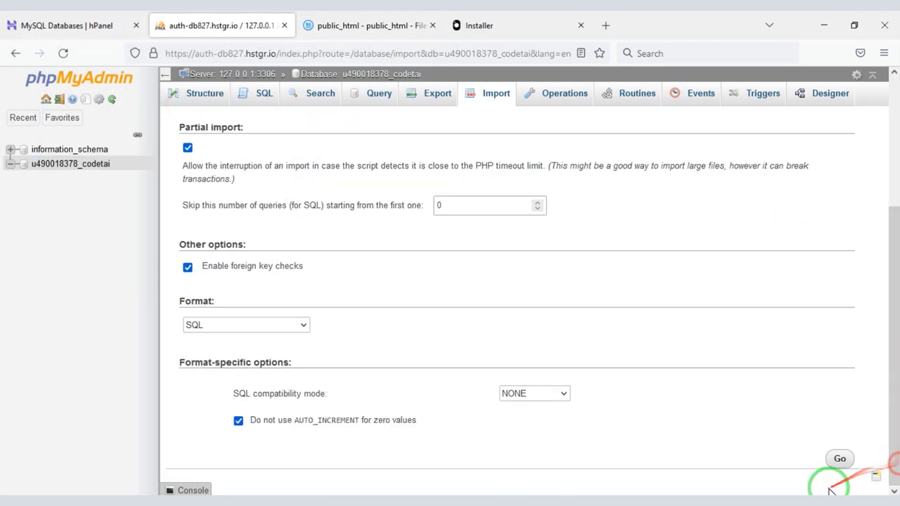
pyautogui.click(829, 459)
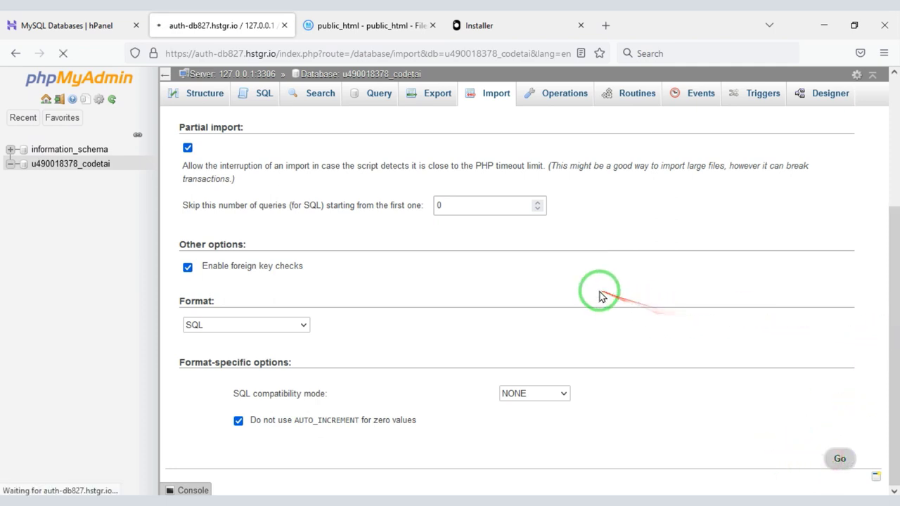
pyautogui.click(285, 25)
# Run the GoStock installer without saving the database login, and review the default admin credentials shown.
pyautogui.click(312, 28)
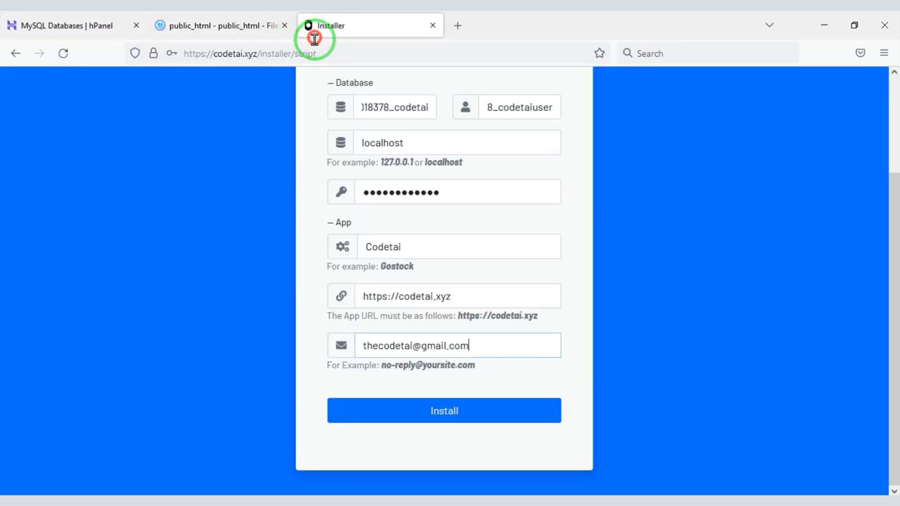
pyautogui.click(218, 332)
pyautogui.click(436, 416)
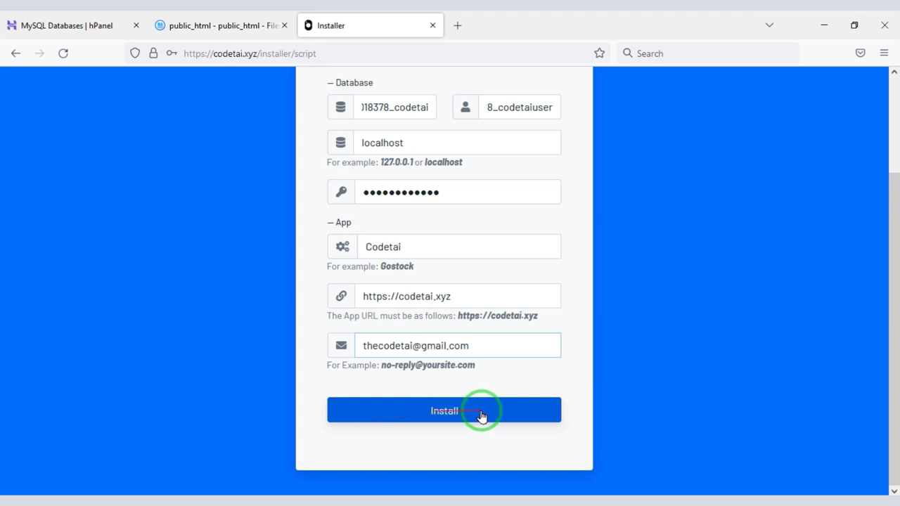
pyautogui.click(464, 412)
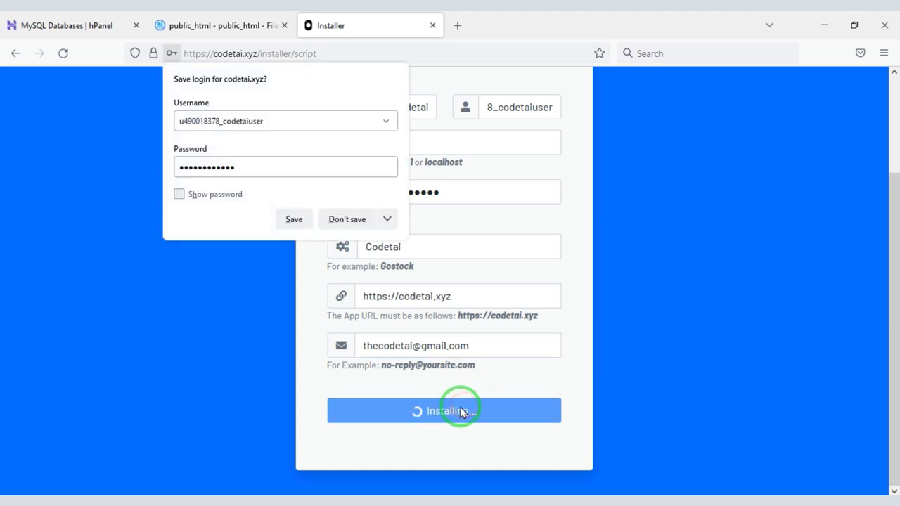
pyautogui.click(360, 234)
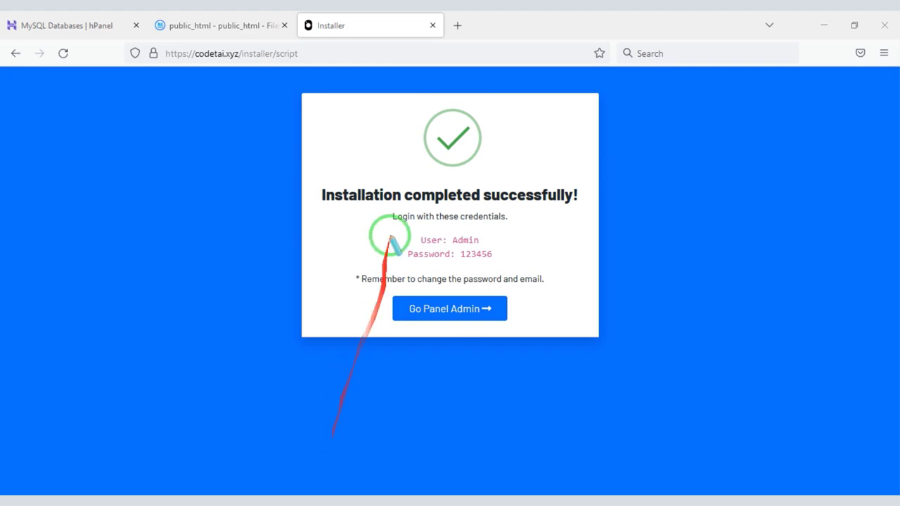
pyautogui.moveTo(387, 229); pyautogui.dragTo(475, 267)
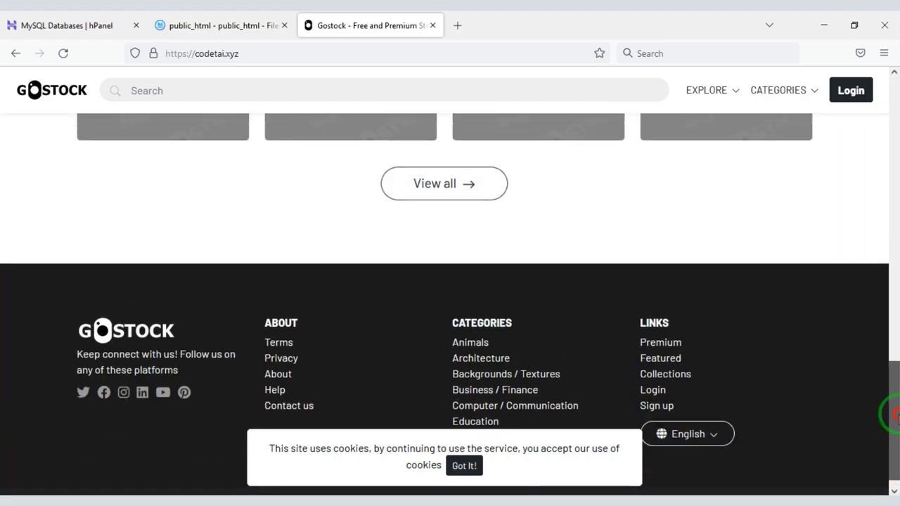
# Accept the GoStock cookie notice and go to the login page.
pyautogui.moveTo(888, 412); pyautogui.dragTo(892, 151)
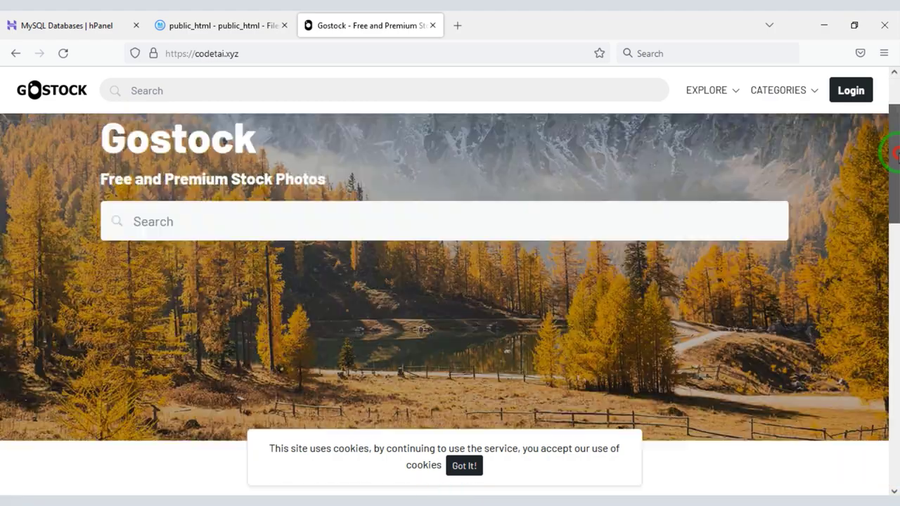
pyautogui.click(464, 465)
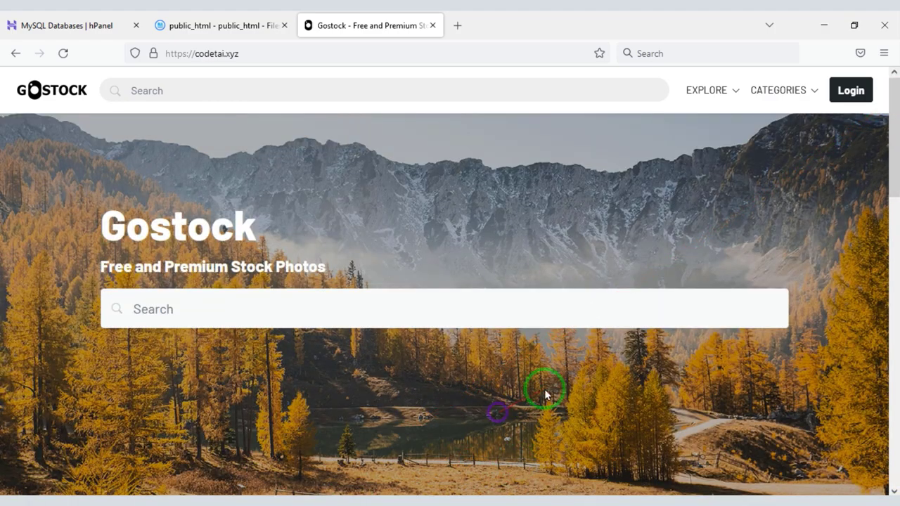
pyautogui.click(847, 90)
# Sign in as admin with the account password, Remember me ticked, without saving the login.
pyautogui.click(643, 230)
pyautogui.write('admin')
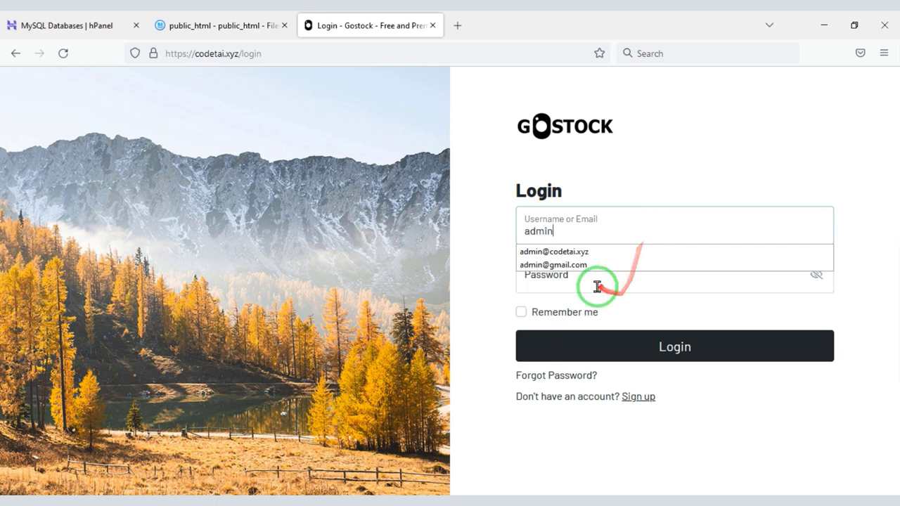
pyautogui.click(596, 283)
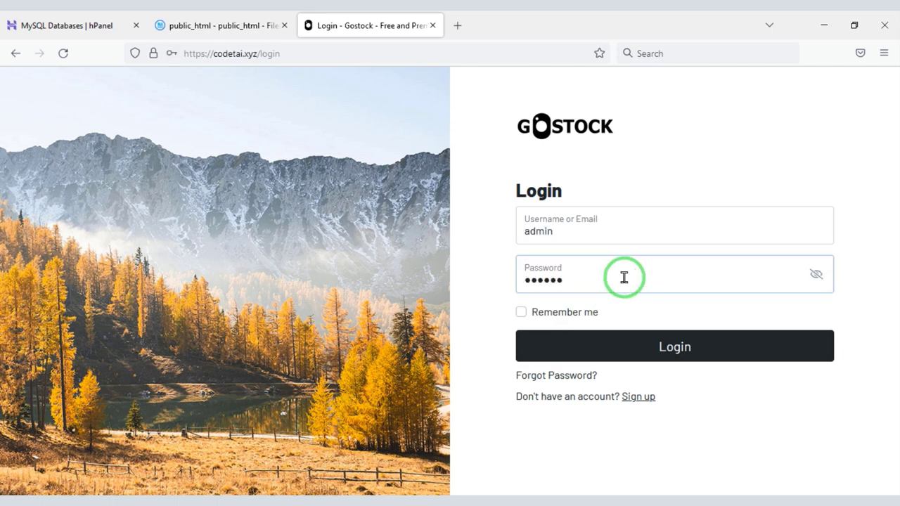
pyautogui.click(815, 274)
pyautogui.click(558, 312)
pyautogui.click(579, 345)
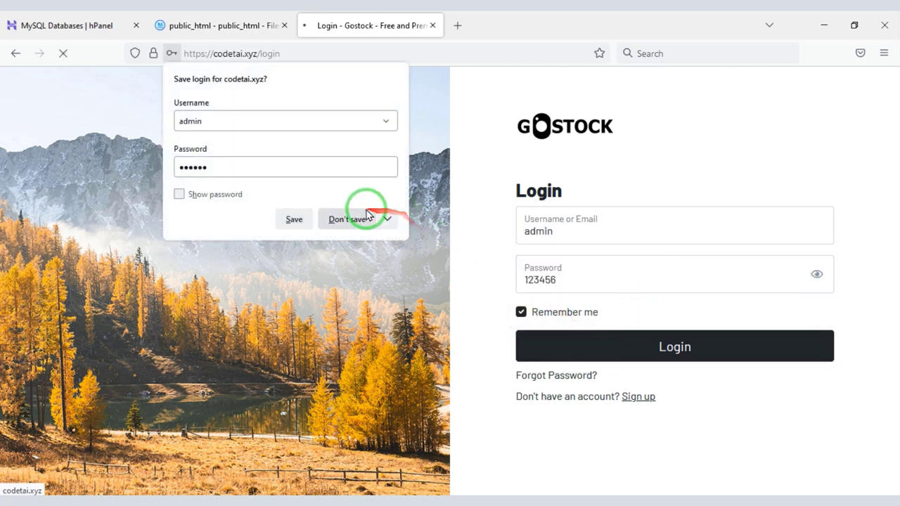
pyautogui.click(366, 219)
# Open the Panel Admin dashboard, then the account settings page, from the avatar menu.
pyautogui.click(859, 89)
pyautogui.click(809, 125)
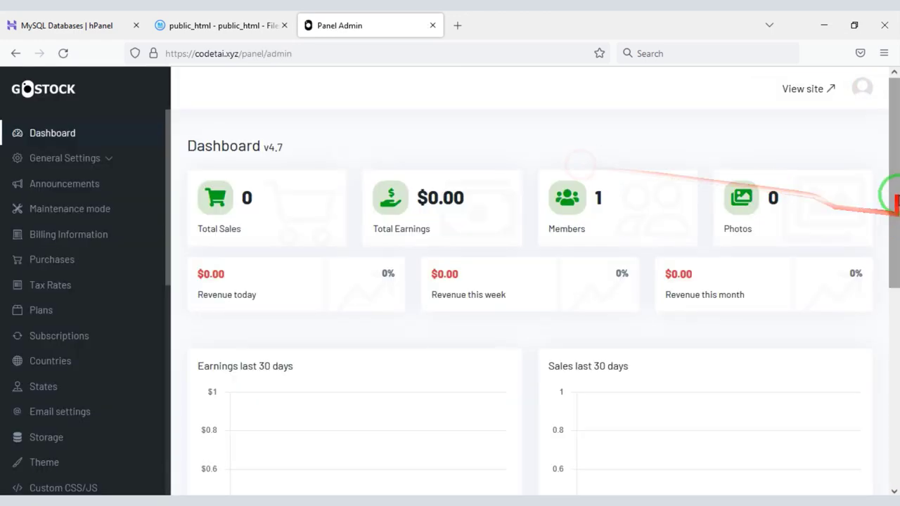
pyautogui.click(863, 90)
pyautogui.click(815, 315)
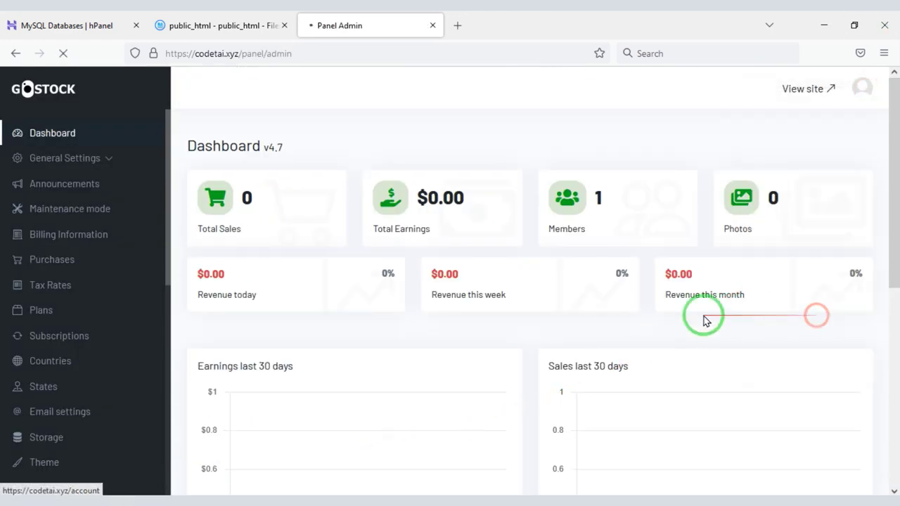
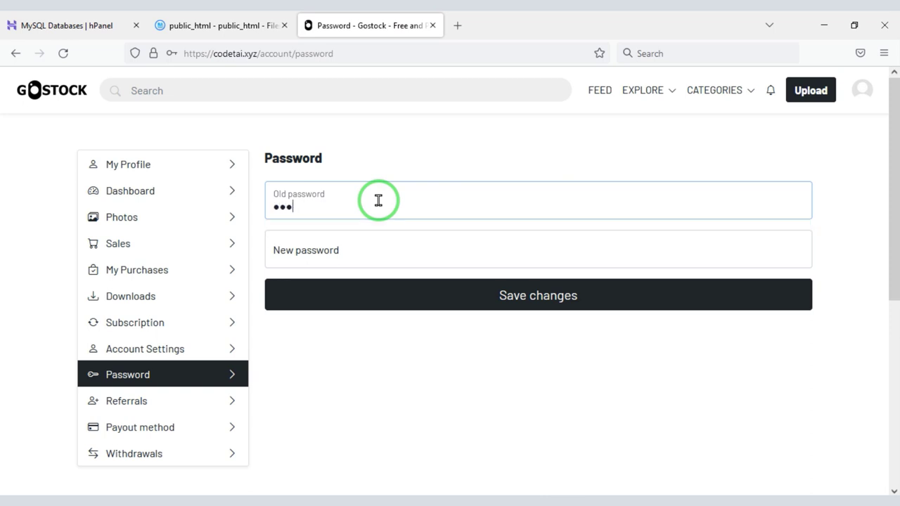
# Save a new account password without storing it in Firefox, then go to Panel Admin.
pyautogui.click(369, 240)
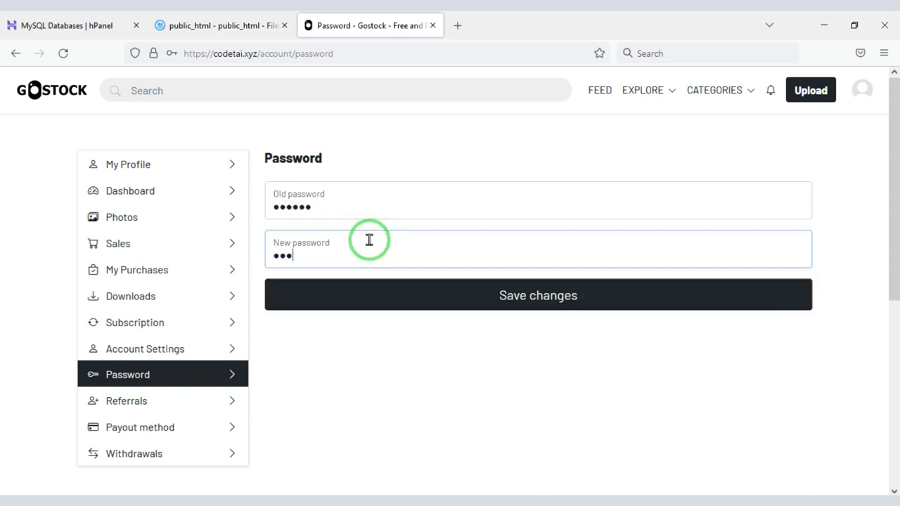
pyautogui.click(449, 296)
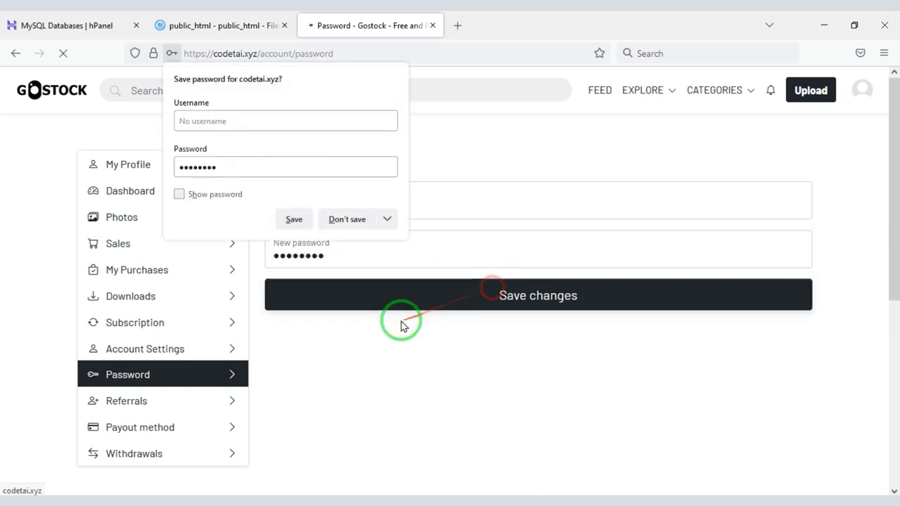
pyautogui.click(360, 218)
pyautogui.click(862, 89)
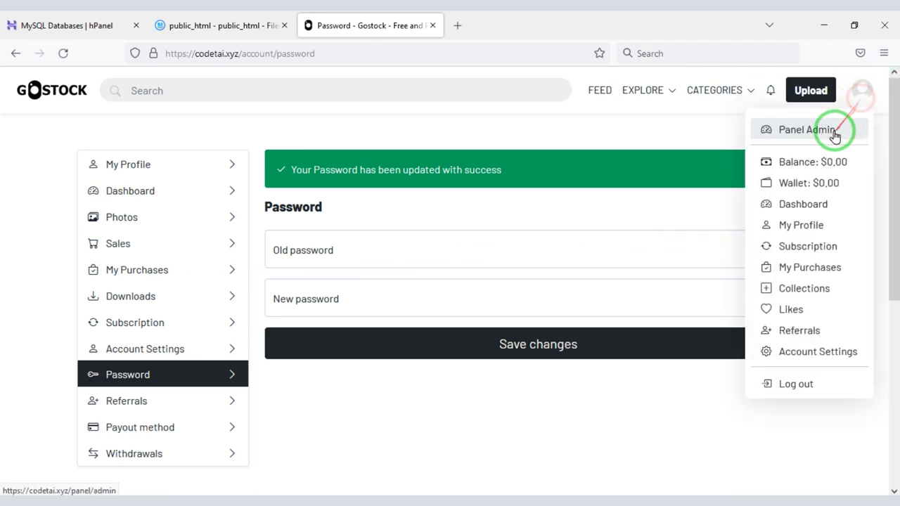
pyautogui.click(779, 131)
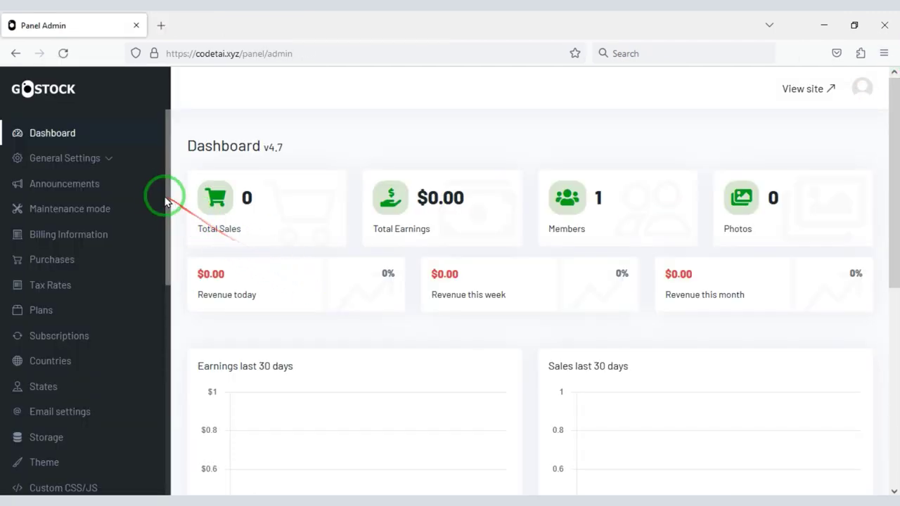
# In General settings, replace the site name with Codetai.
pyautogui.click(124, 172)
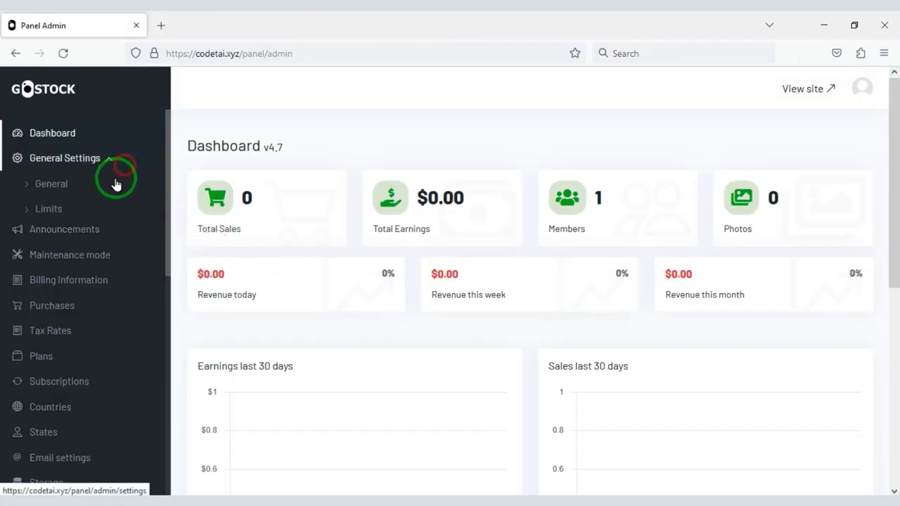
pyautogui.click(71, 190)
pyautogui.moveTo(452, 216); pyautogui.dragTo(260, 216)
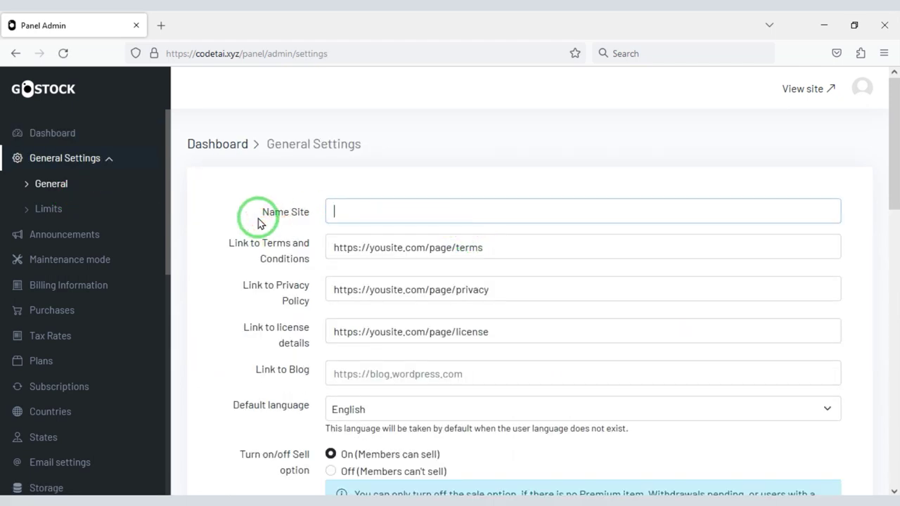
pyautogui.write('Codetai')
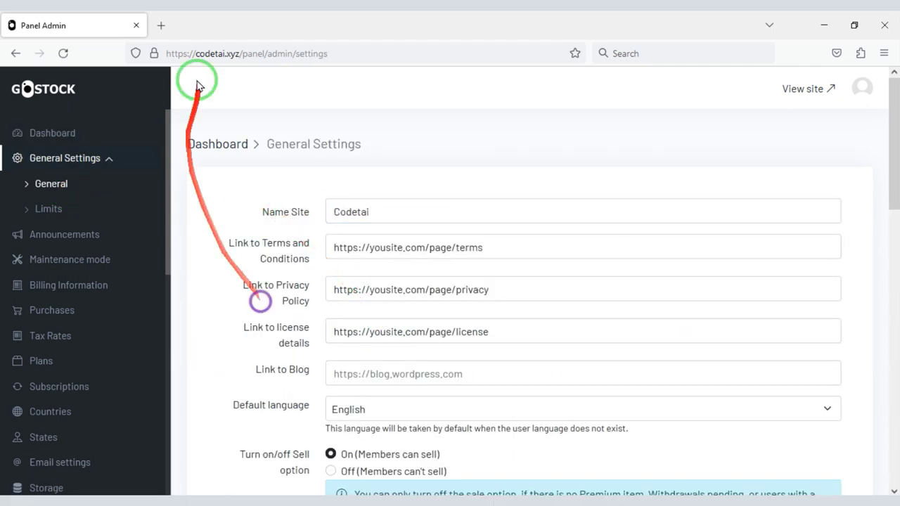
# Load codetai.xyz in a new tab and put its Terms page URL into the terms link.
pyautogui.click(161, 25)
pyautogui.write('codetai.xyz')
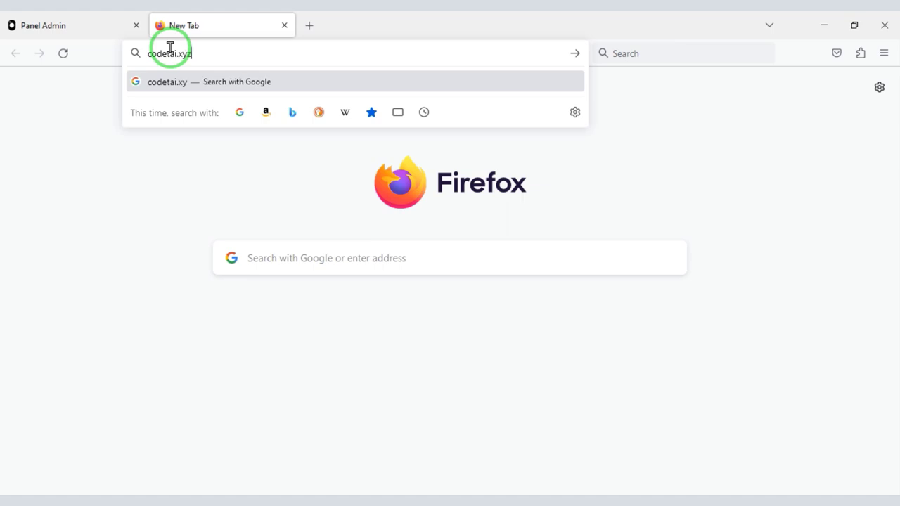
pyautogui.press('Return')
pyautogui.scroll(-15, 689, 226)
pyautogui.click(274, 306)
pyautogui.moveTo(334, 53); pyautogui.dragTo(97, 50)
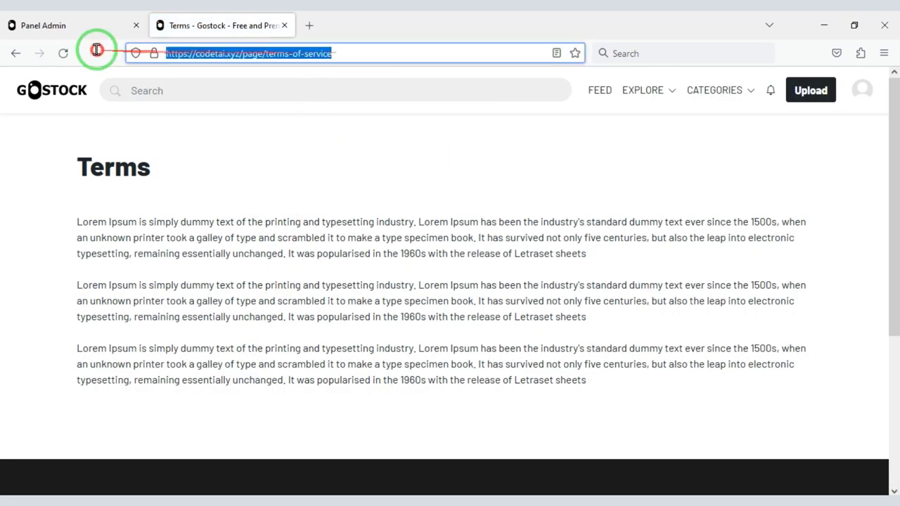
pyautogui.rightClick(190, 54)
pyautogui.click(214, 119)
pyautogui.click(42, 25)
pyautogui.click(232, 251)
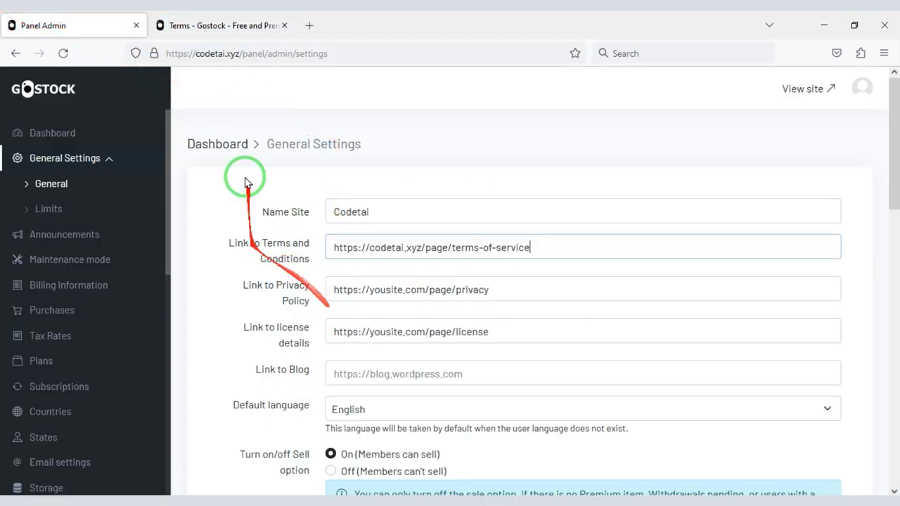
pyautogui.hotkey('ctrl', 'Tab')
# Copy the site's Privacy page URL into the privacy policy link field.
pyautogui.scroll(-10, 381, 316)
pyautogui.click(281, 324)
pyautogui.click(225, 53)
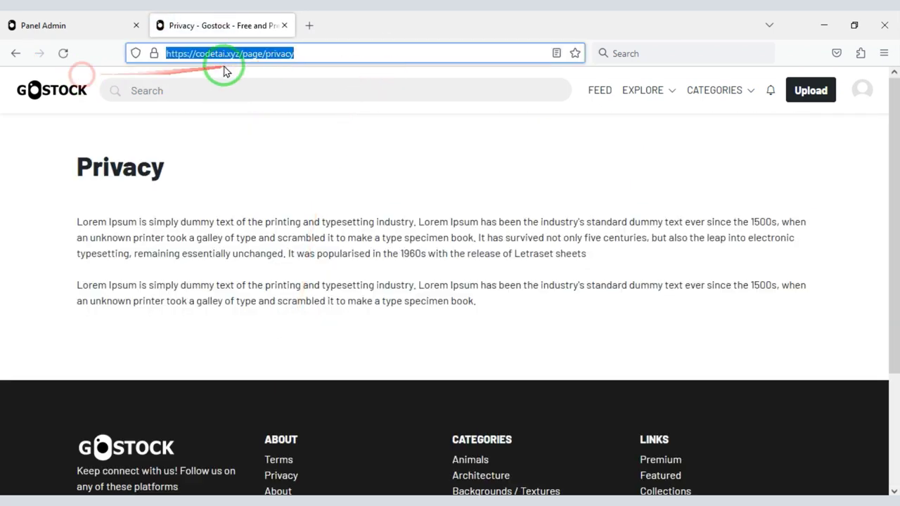
pyautogui.rightClick(225, 70)
pyautogui.click(100, 28)
pyautogui.click(100, 28)
pyautogui.tripleClick(436, 290)
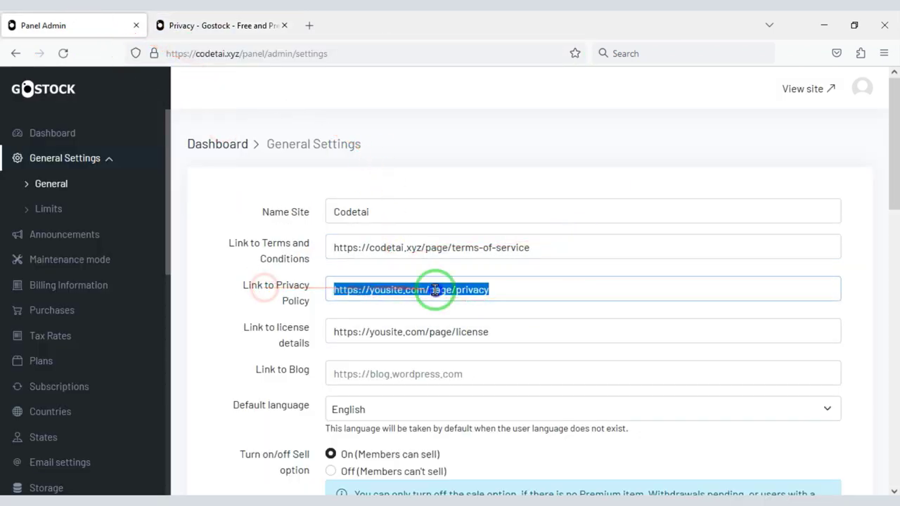
pyautogui.rightClick(436, 290)
pyautogui.click(464, 225)
# Copy the site's About page URL into the license details link field.
pyautogui.click(211, 25)
pyautogui.scroll(-2, 365, 338)
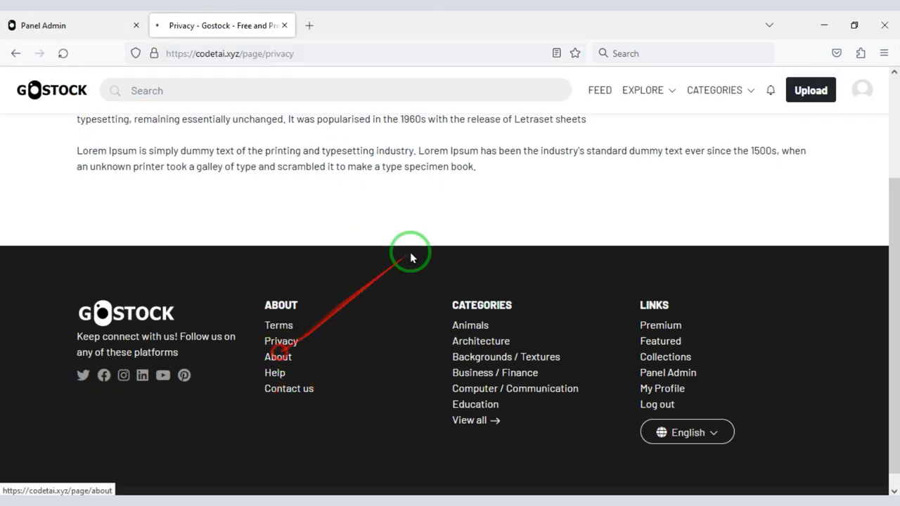
pyautogui.click(210, 53)
pyautogui.rightClick(188, 50)
pyautogui.click(166, 53)
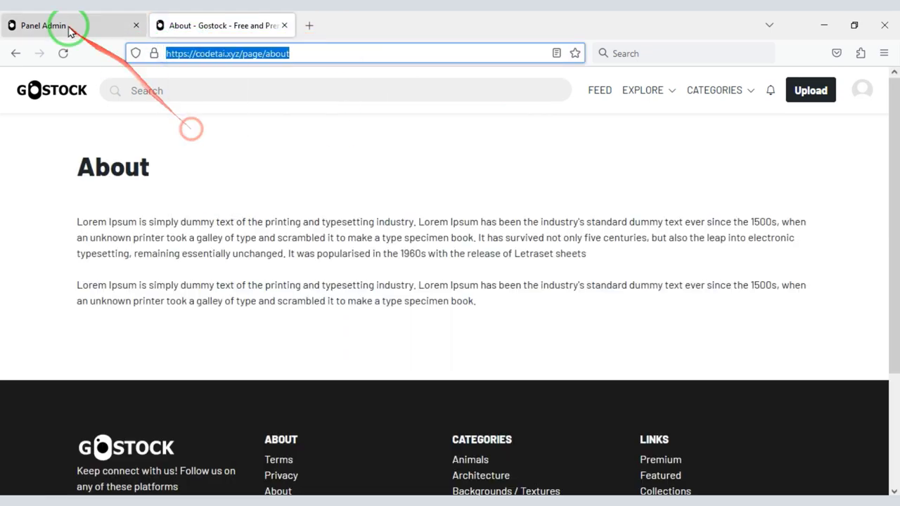
pyautogui.click(69, 31)
pyautogui.click(508, 255)
pyautogui.tripleClick(372, 267)
pyautogui.rightClick(372, 267)
pyautogui.click(412, 234)
# Keep English as default language, enable image watermarks and index Google Ads, and save.
pyautogui.moveTo(896, 183); pyautogui.dragTo(896, 253)
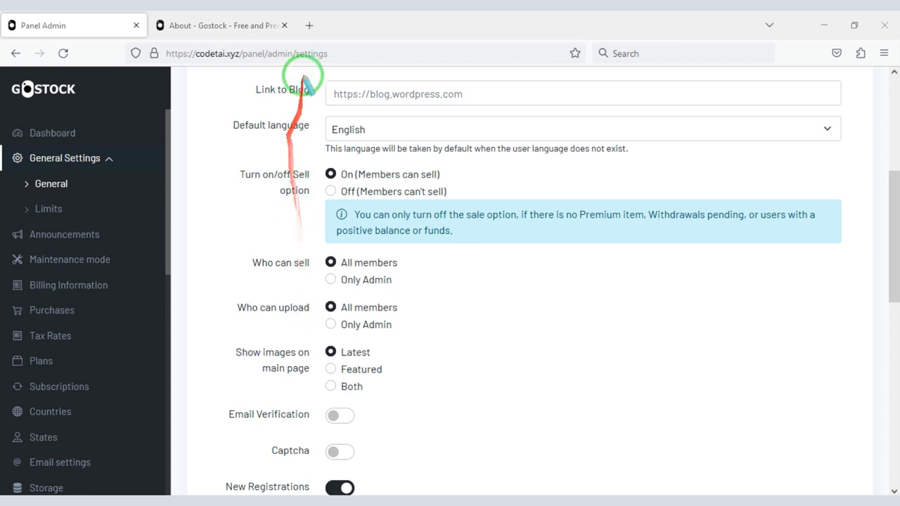
pyautogui.moveTo(235, 68); pyautogui.dragTo(851, 114)
pyautogui.click(407, 130)
pyautogui.click(407, 152)
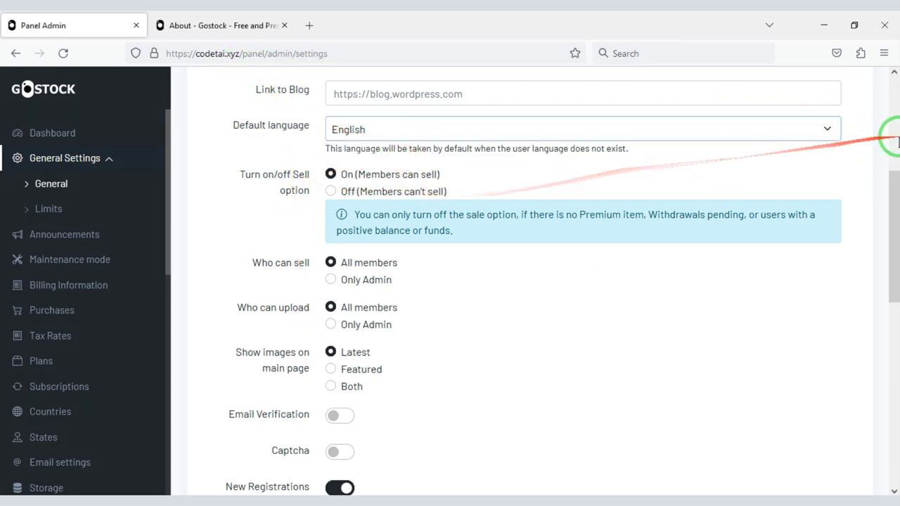
pyautogui.scroll(-1, 894, 141)
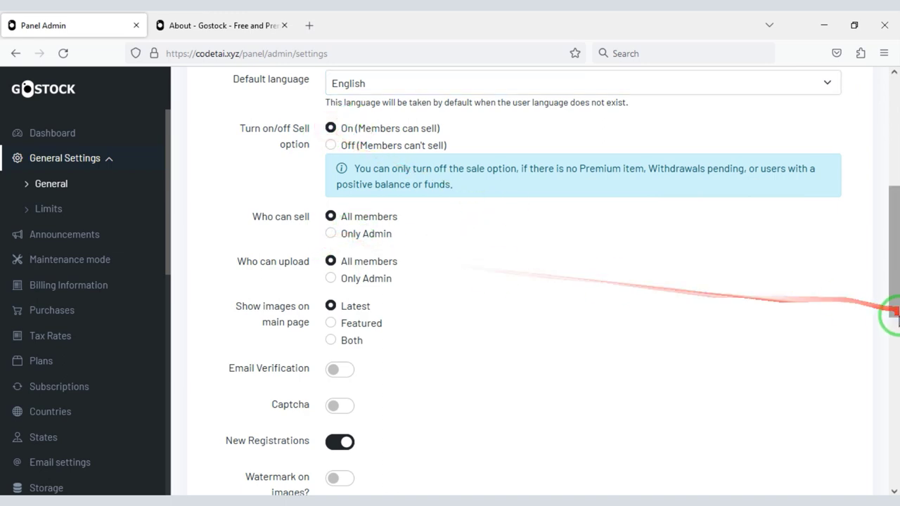
pyautogui.moveTo(893, 312); pyautogui.dragTo(885, 359)
pyautogui.click(339, 247)
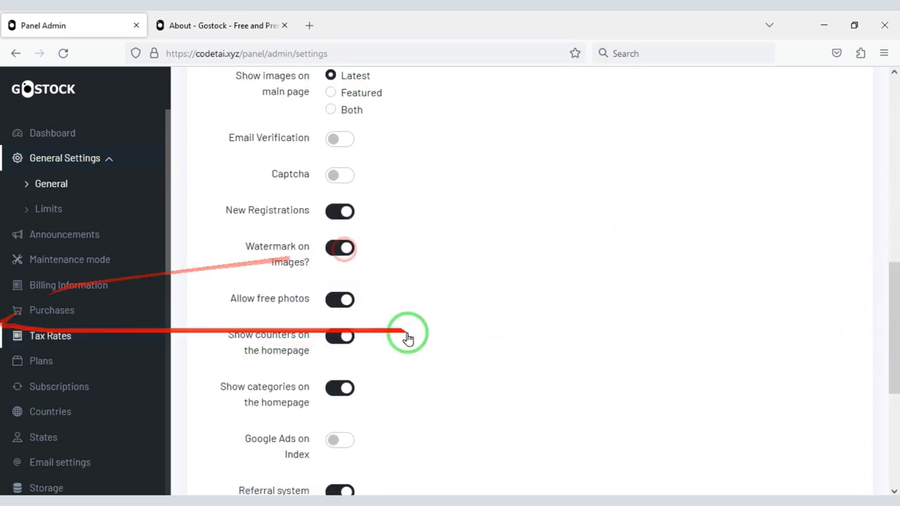
pyautogui.moveTo(894, 313); pyautogui.dragTo(894, 344)
pyautogui.moveTo(892, 383); pyautogui.dragTo(892, 425)
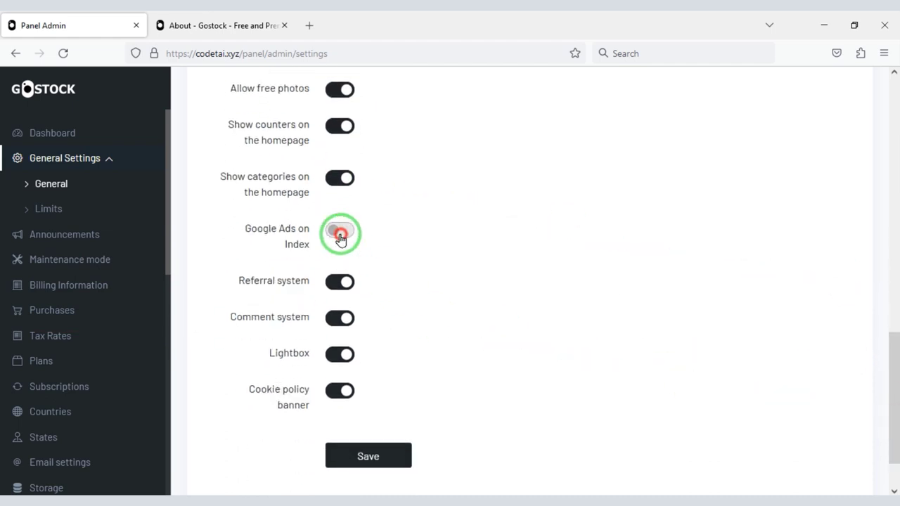
pyautogui.click(340, 233)
pyautogui.moveTo(892, 365); pyautogui.dragTo(892, 393)
pyautogui.click(400, 390)
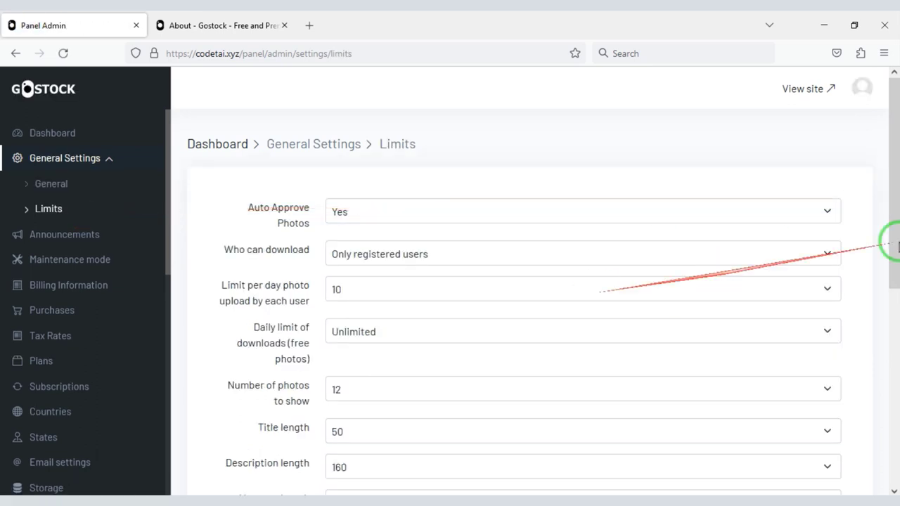
# Keep downloads limited to registered users and set daily photo uploads to Unlimited.
pyautogui.scroll(-2, 888, 218)
pyautogui.click(386, 150)
pyautogui.click(391, 197)
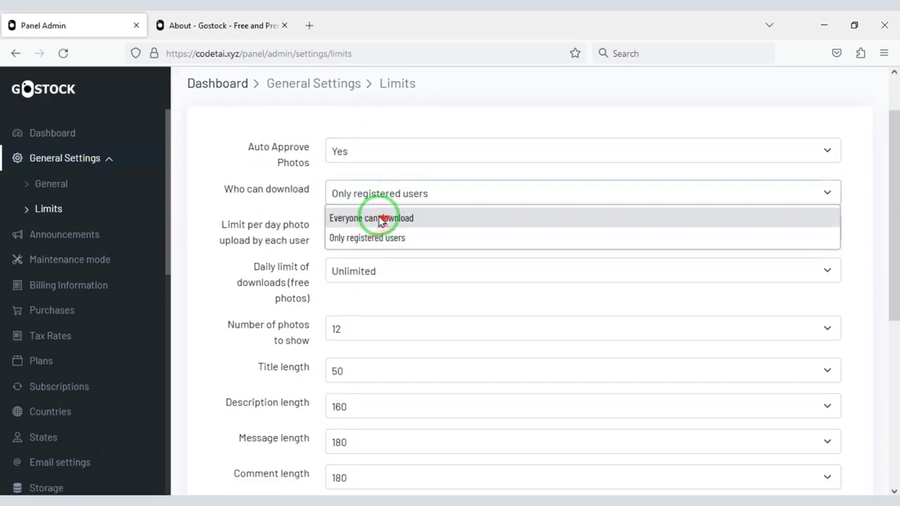
pyautogui.click(891, 221)
pyautogui.scroll(-1, 372, 174)
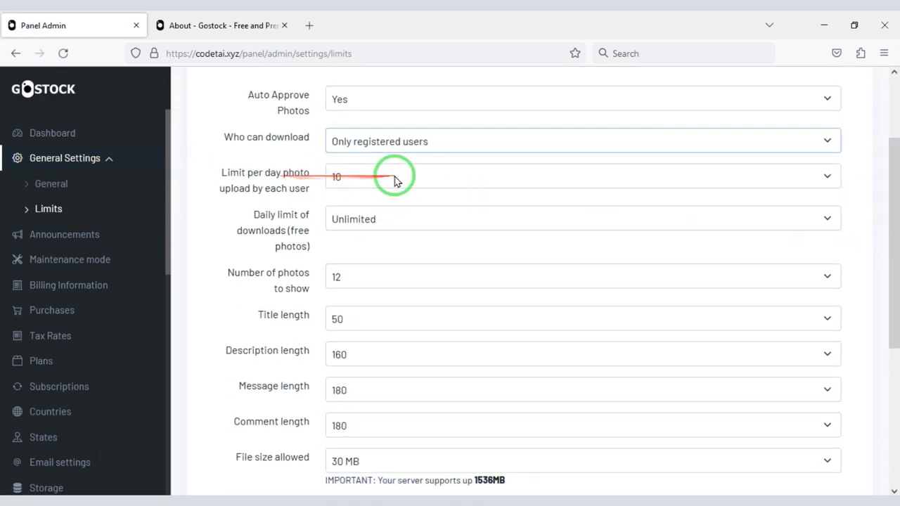
pyautogui.click(393, 181)
pyautogui.click(355, 198)
# Raise the vector and photo file size limits and save the Limits settings.
pyautogui.scroll(1, 797, 321)
pyautogui.scroll(-3, 889, 351)
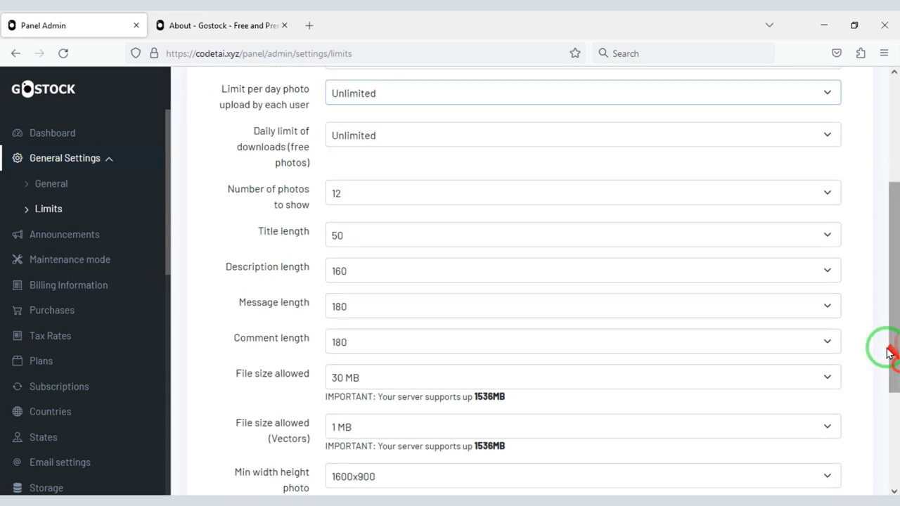
pyautogui.scroll(-3, 889, 401)
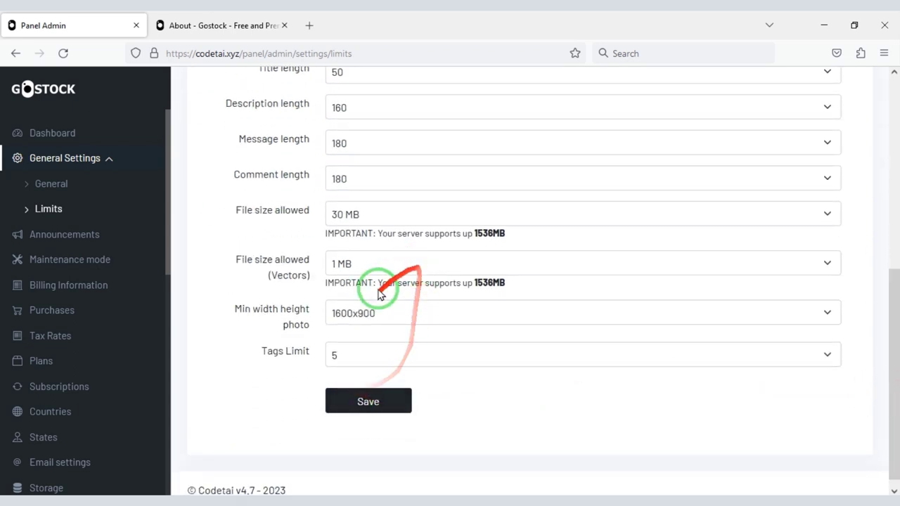
pyautogui.click(368, 267)
pyautogui.click(375, 484)
pyautogui.click(366, 215)
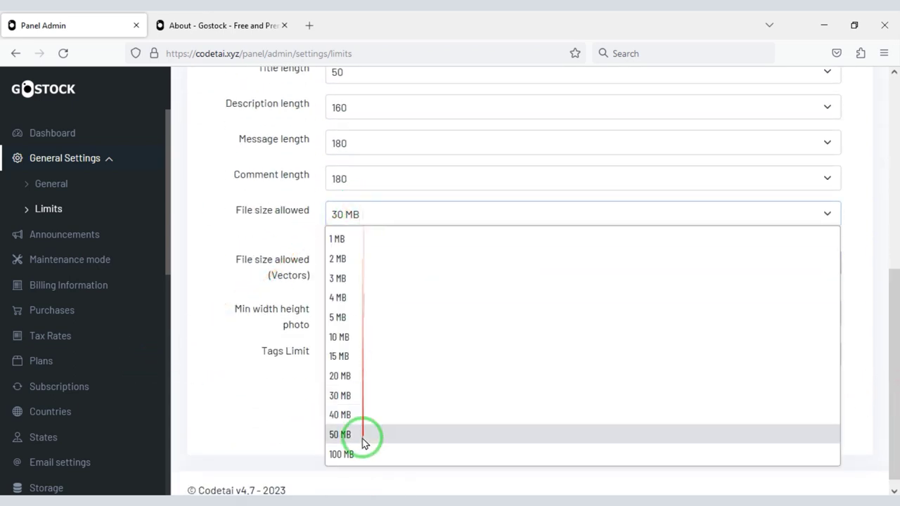
pyautogui.click(367, 450)
pyautogui.click(402, 408)
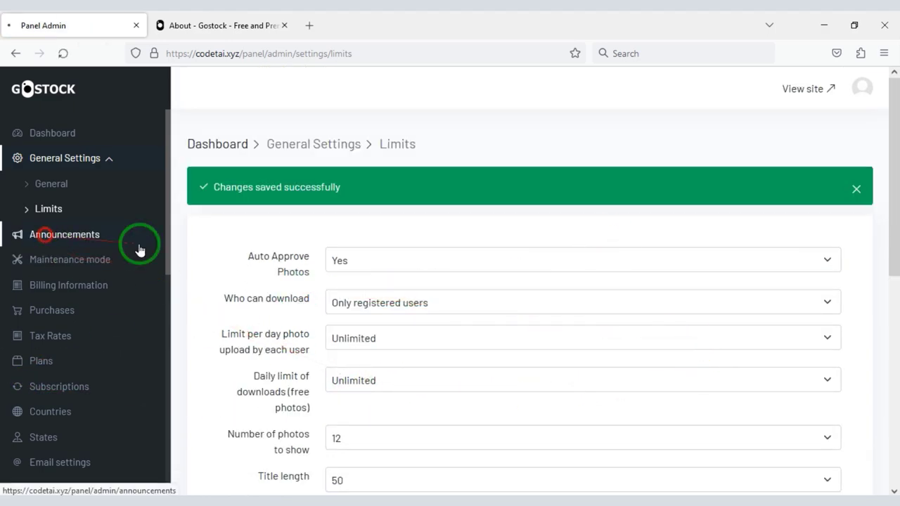
pyautogui.click(134, 239)
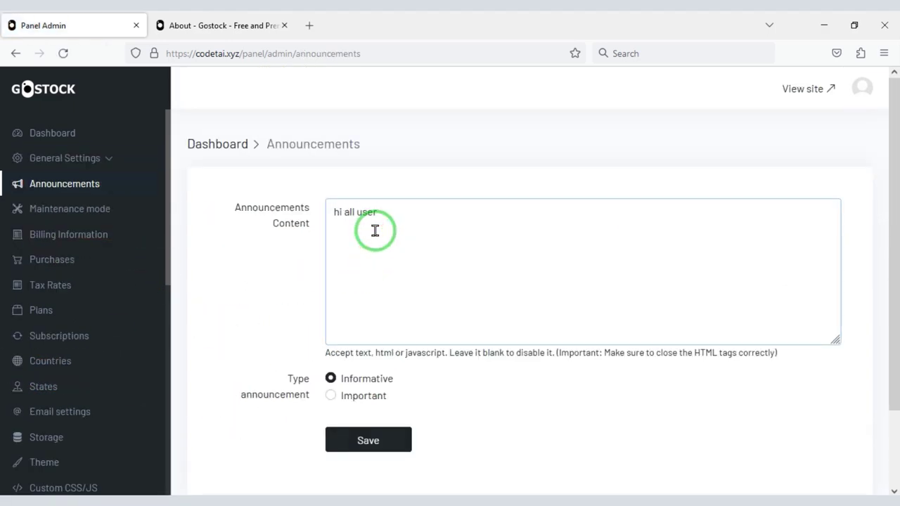
# Publish the announcement and view it on the site homepage, dismissing the banner.
pyautogui.click(368, 440)
pyautogui.click(224, 25)
pyautogui.click(321, 50)
pyautogui.click(60, 90)
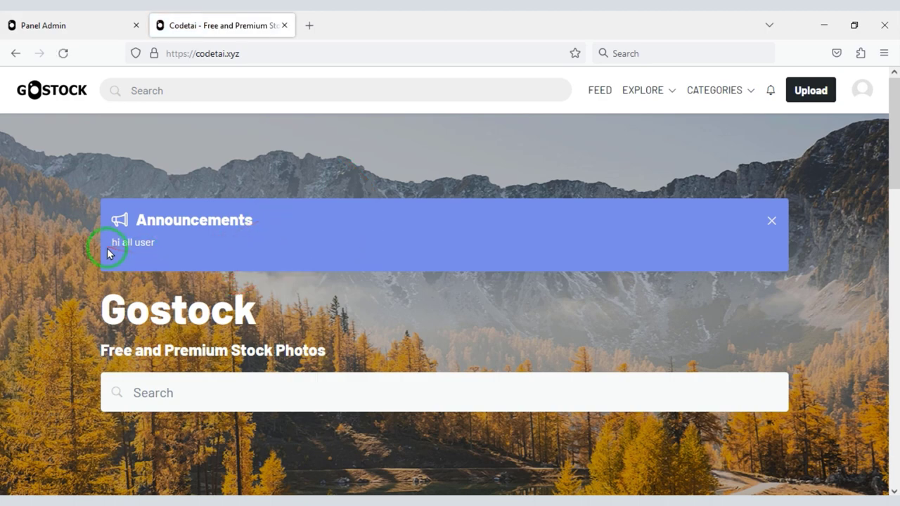
pyautogui.click(771, 220)
pyautogui.click(70, 25)
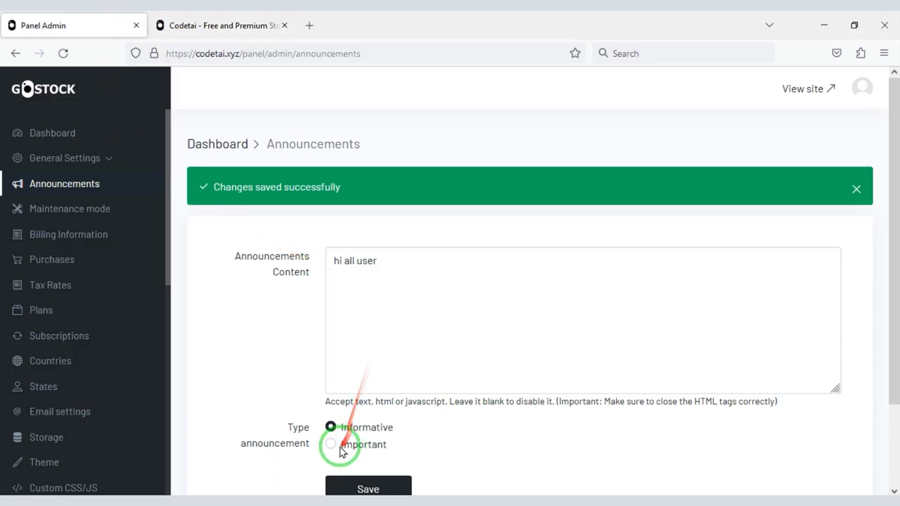
# Save the announcement as Important and reload the public site to see the banner.
pyautogui.click(330, 444)
pyautogui.click(367, 489)
pyautogui.click(223, 25)
pyautogui.click(63, 53)
pyautogui.click(70, 25)
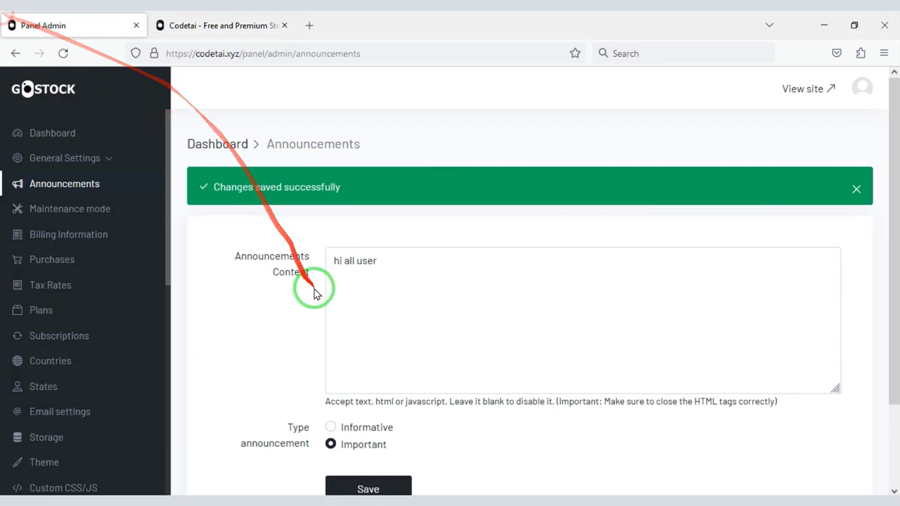
# Clear the announcement content and set its type back to Informative.
pyautogui.scroll(-3, 386, 274)
pyautogui.moveTo(433, 178); pyautogui.dragTo(274, 166)
pyautogui.click(330, 328)
pyautogui.scroll(3, 281, 351)
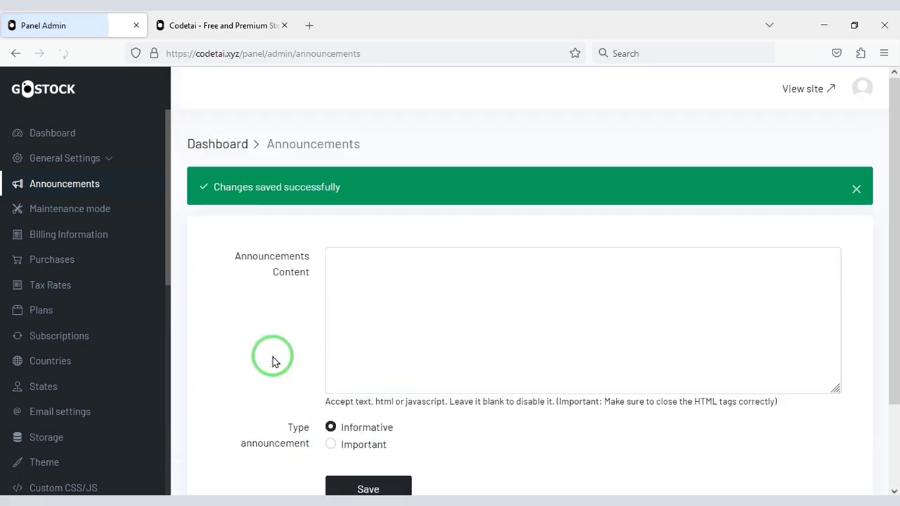
pyautogui.click(111, 210)
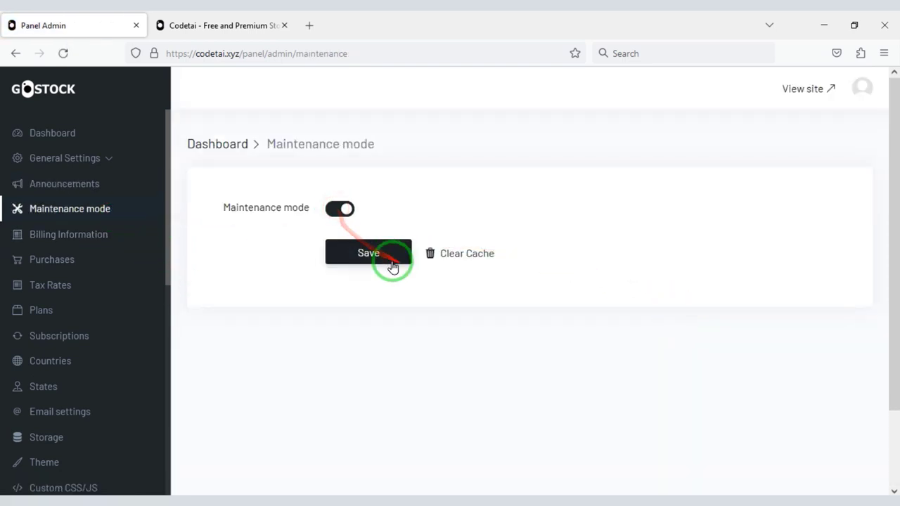
# Save maintenance mode as on and copy the site address.
pyautogui.click(392, 265)
pyautogui.moveTo(234, 53); pyautogui.dragTo(166, 53)
pyautogui.rightClick(196, 61)
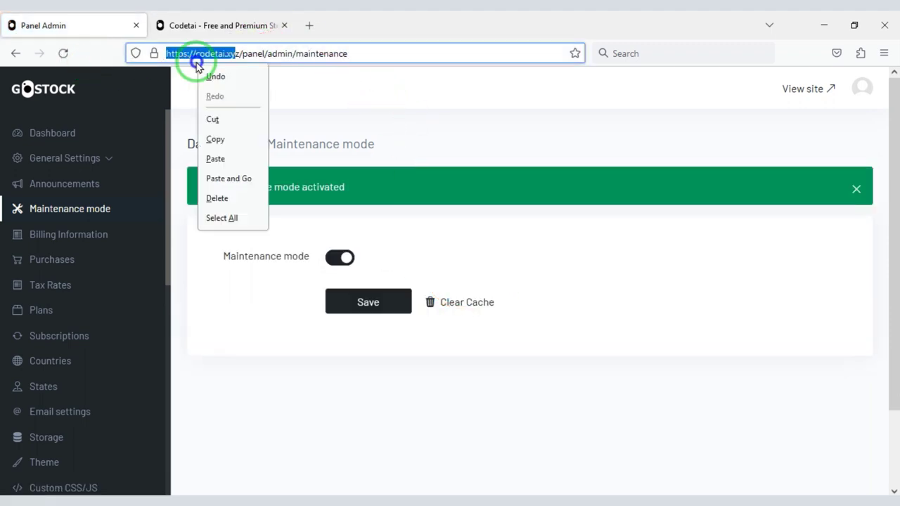
pyautogui.click(216, 139)
# Load codetai.xyz in a private window to confirm the maintenance page, then close it.
pyautogui.click(883, 53)
pyautogui.click(789, 124)
pyautogui.hotkey('ctrl', 'v')
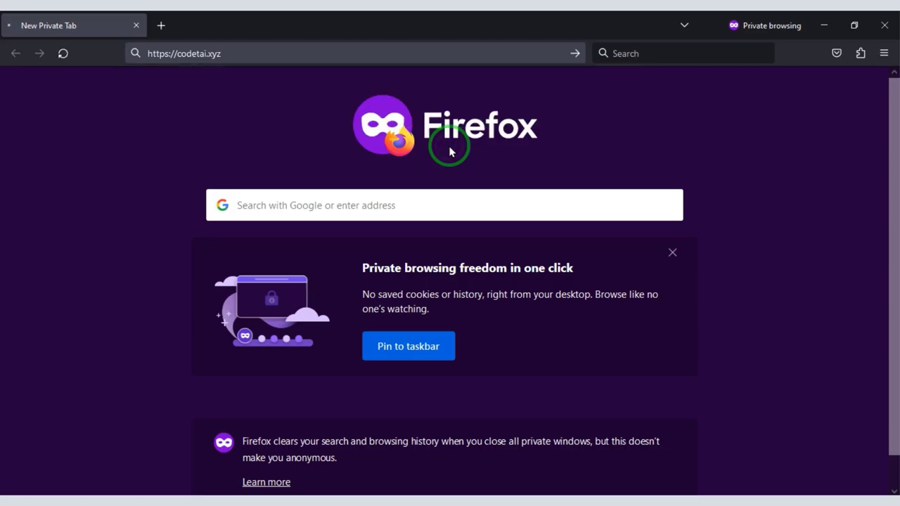
pyautogui.press('Return')
pyautogui.click(884, 25)
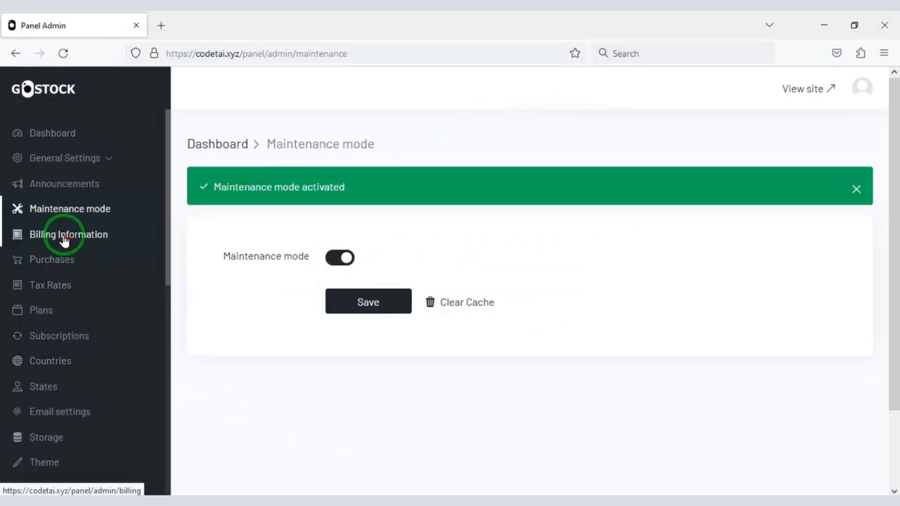
# Set billing company to 'Codetai, LLC', country to United States, and replace the old street address.
pyautogui.moveTo(444, 212); pyautogui.dragTo(270, 213)
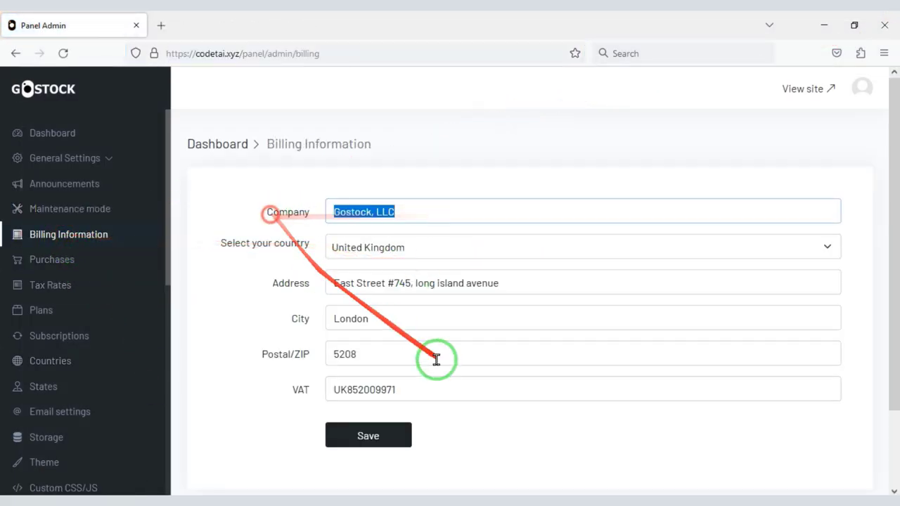
pyautogui.write('Codetai, LLC')
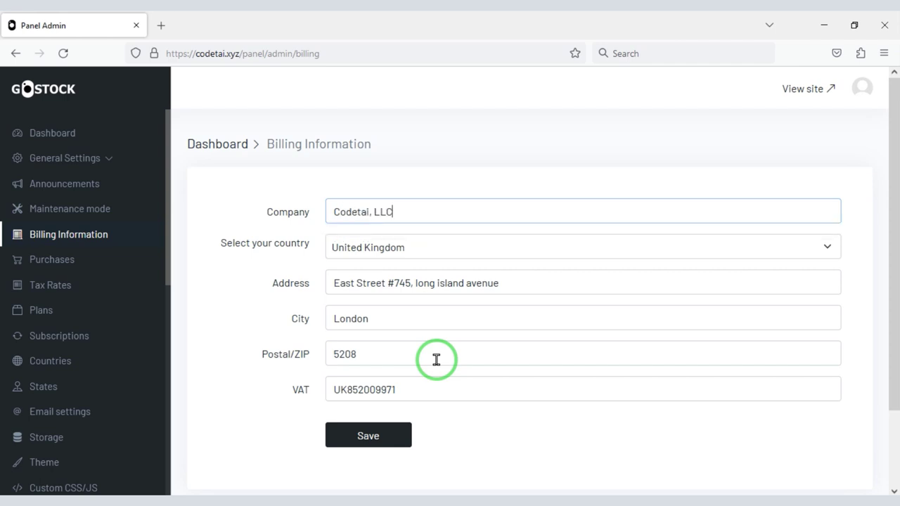
pyautogui.click(454, 241)
pyautogui.scroll(-2, 382, 401)
pyautogui.click(380, 389)
pyautogui.scroll(-1, 894, 277)
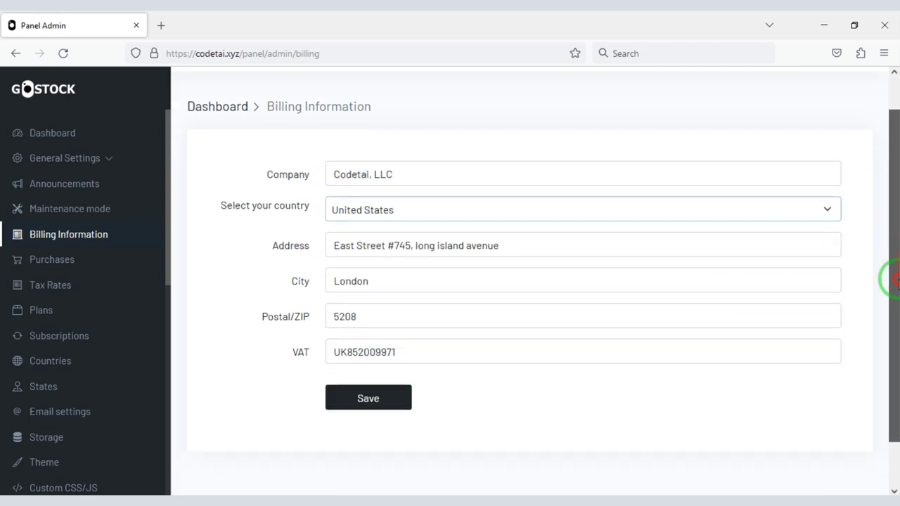
pyautogui.tripleClick(523, 253)
pyautogui.press('BackSpace')
pyautogui.press('Tab')
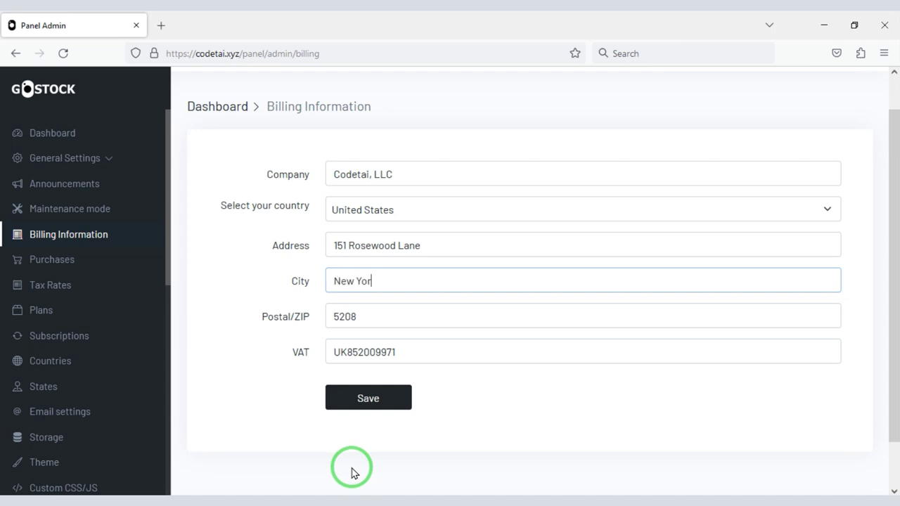
pyautogui.press('Tab')
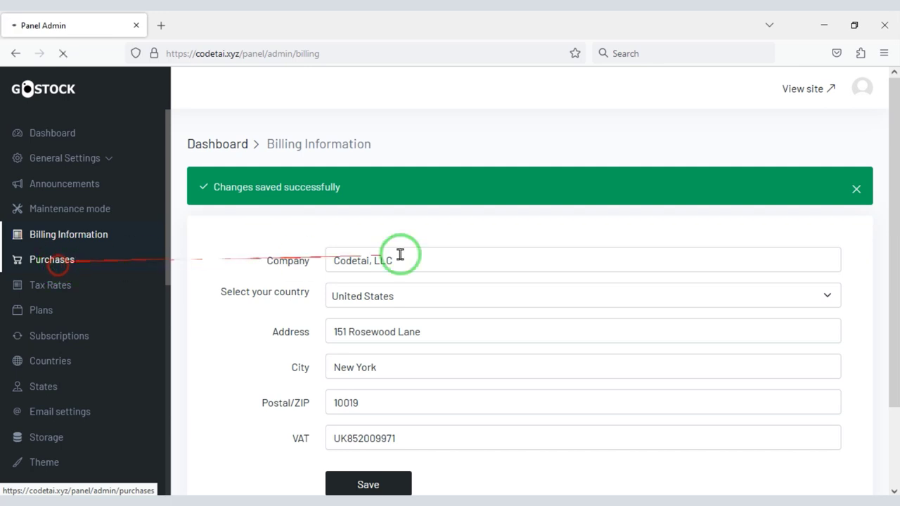
pyautogui.moveTo(893, 217); pyautogui.dragTo(891, 262)
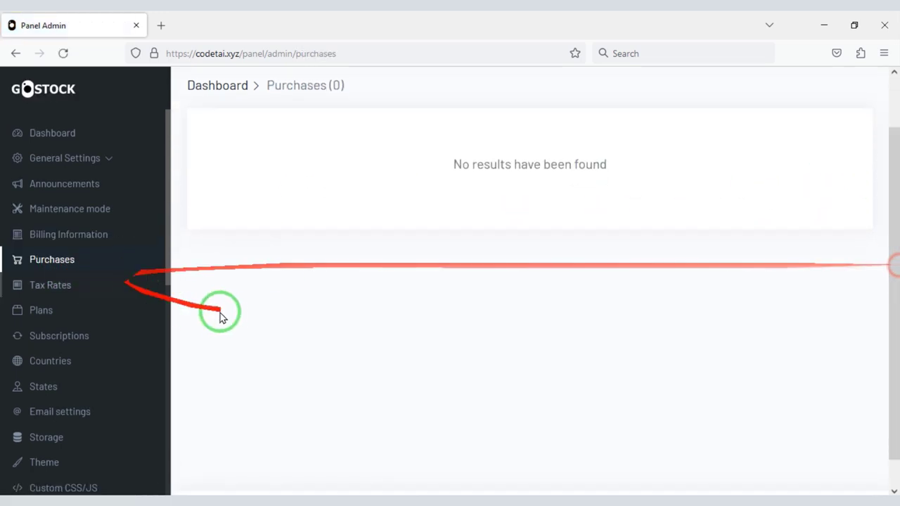
# Add a VAT tax rate of 15% for the United States.
pyautogui.click(91, 284)
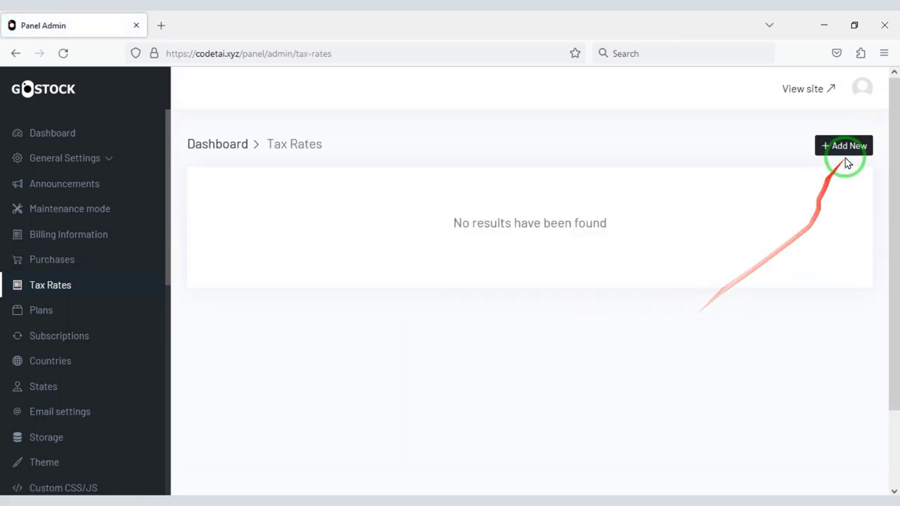
pyautogui.click(846, 150)
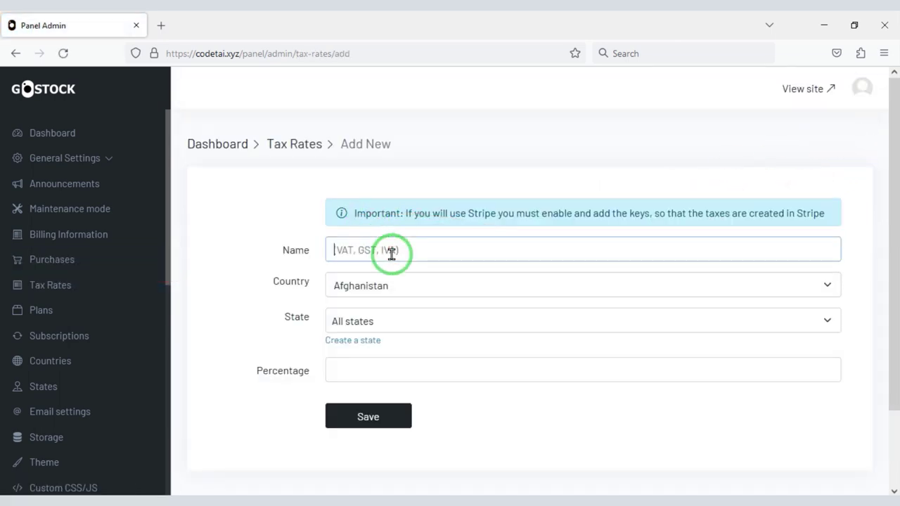
pyautogui.click(400, 286)
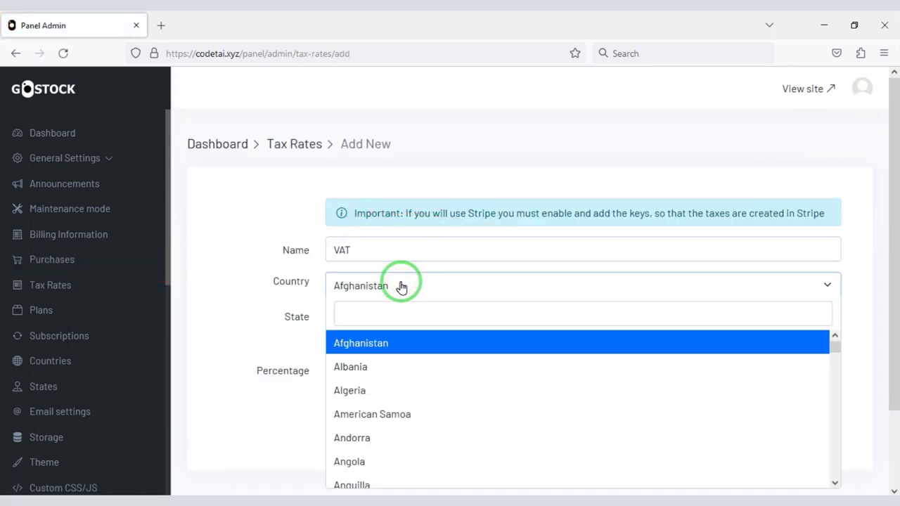
pyautogui.write('uni')
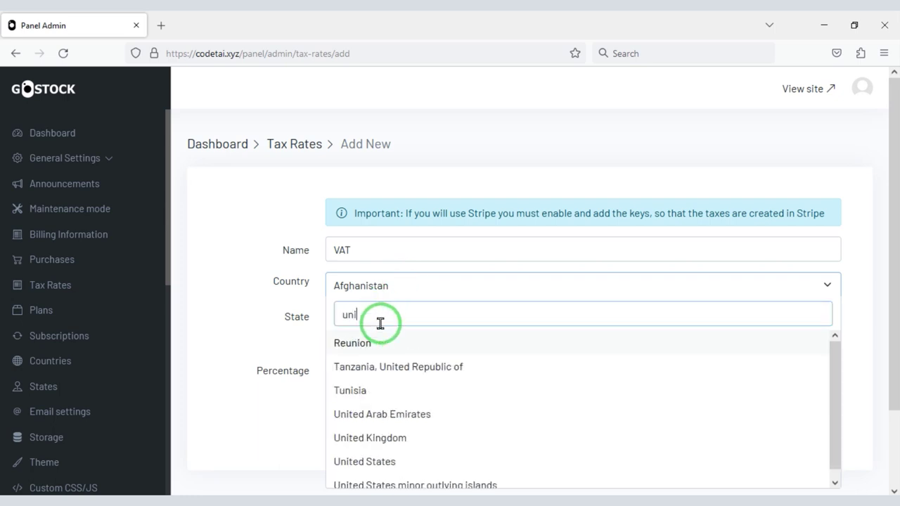
pyautogui.click(387, 462)
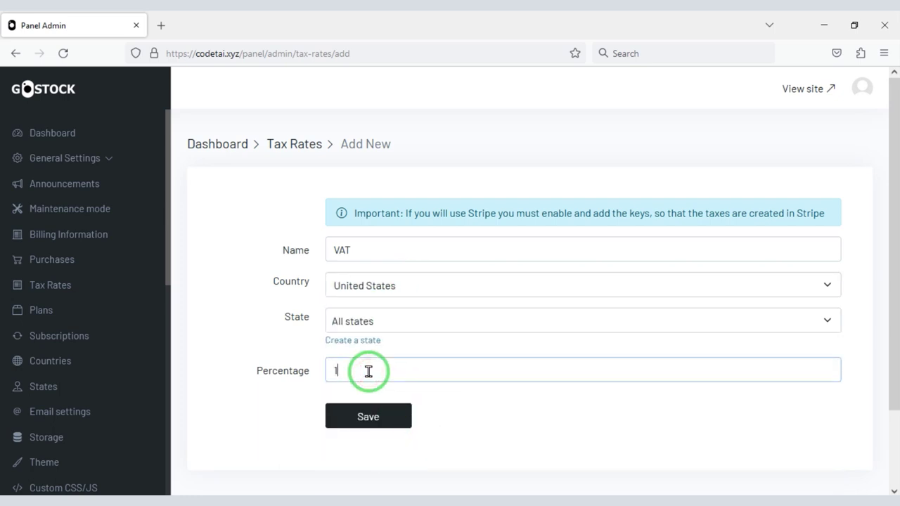
pyautogui.click(371, 415)
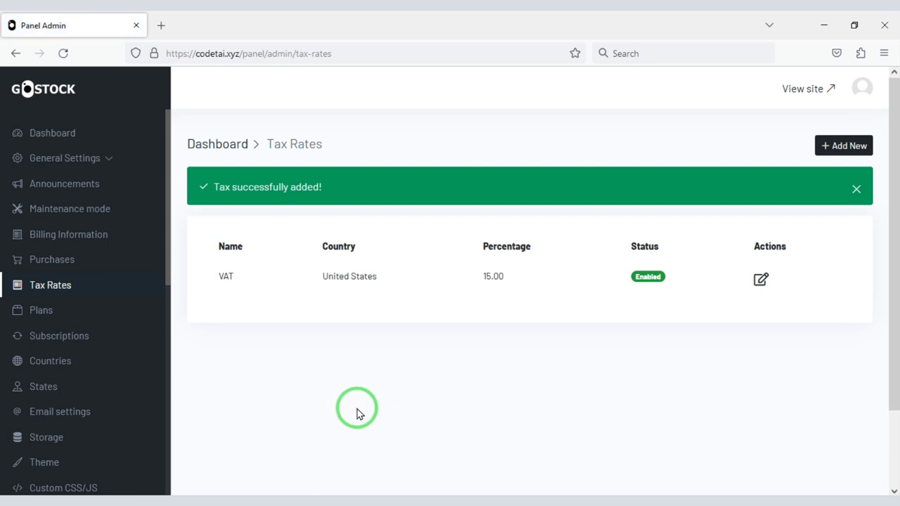
# Open a fresh blank new-tax-rate form.
pyautogui.click(829, 144)
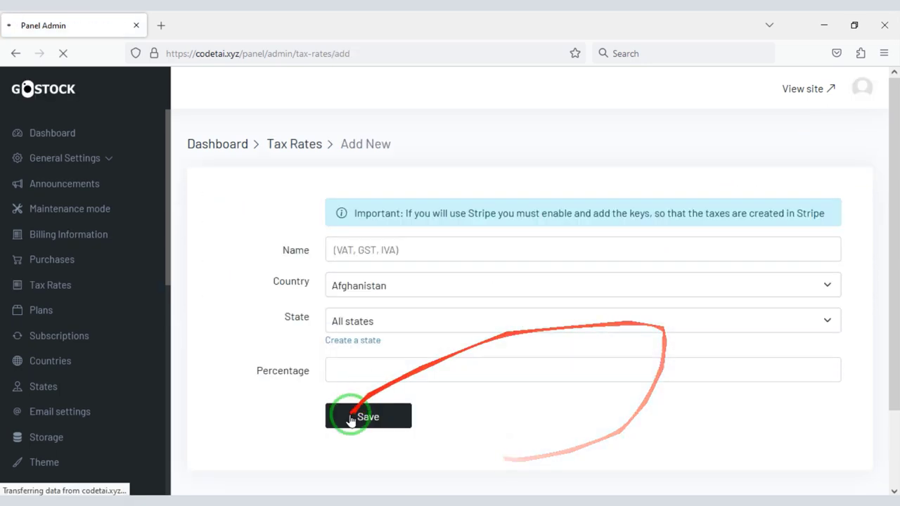
pyautogui.scroll(-1, 894, 267)
pyautogui.scroll(-2, 894, 267)
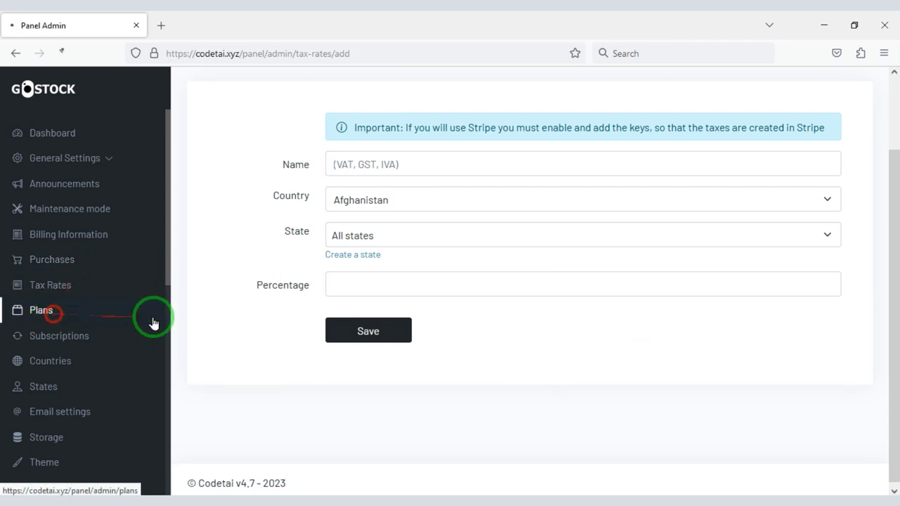
# Create a Basic plan with 20 downloads per month and unlimited daily downloads, and save it.
pyautogui.click(840, 145)
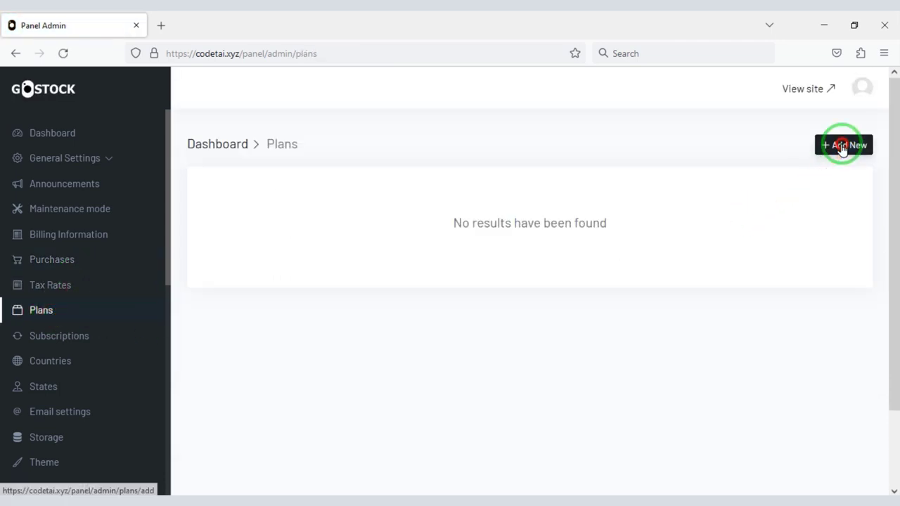
pyautogui.click(390, 170)
pyautogui.write('Basic')
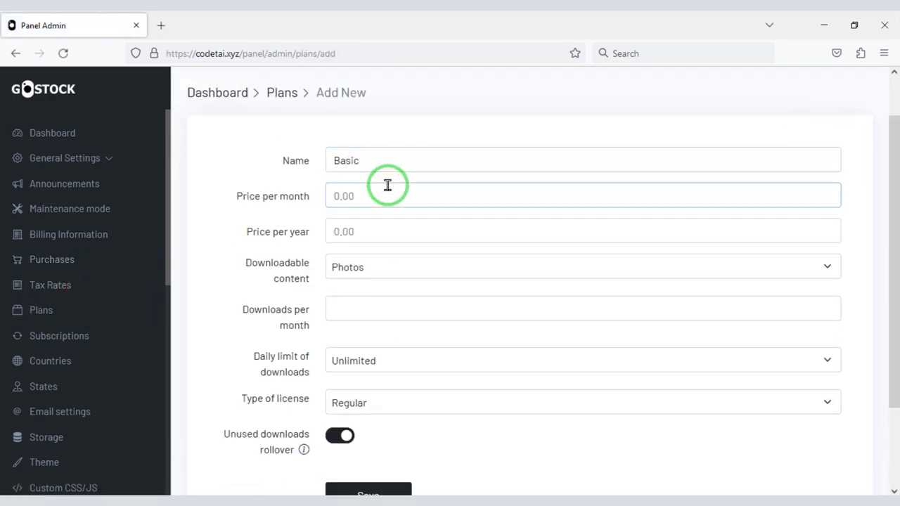
pyautogui.click(393, 227)
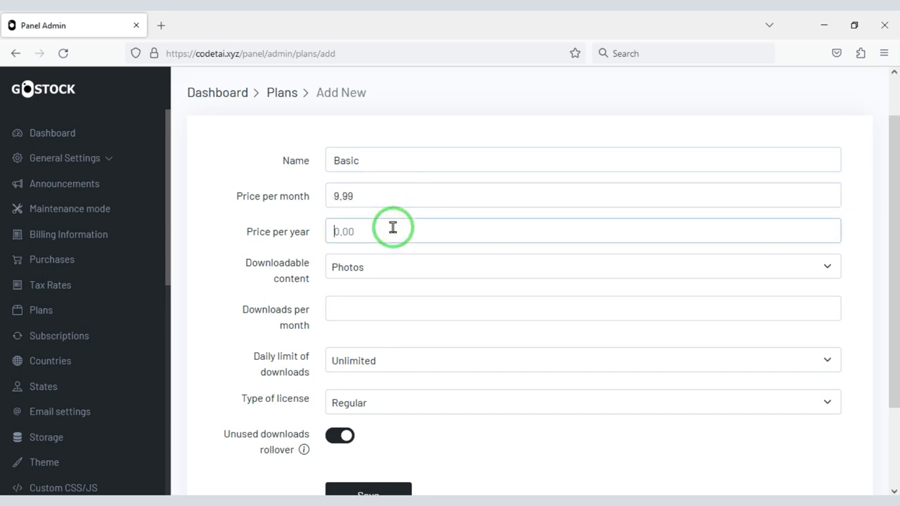
pyautogui.click(363, 317)
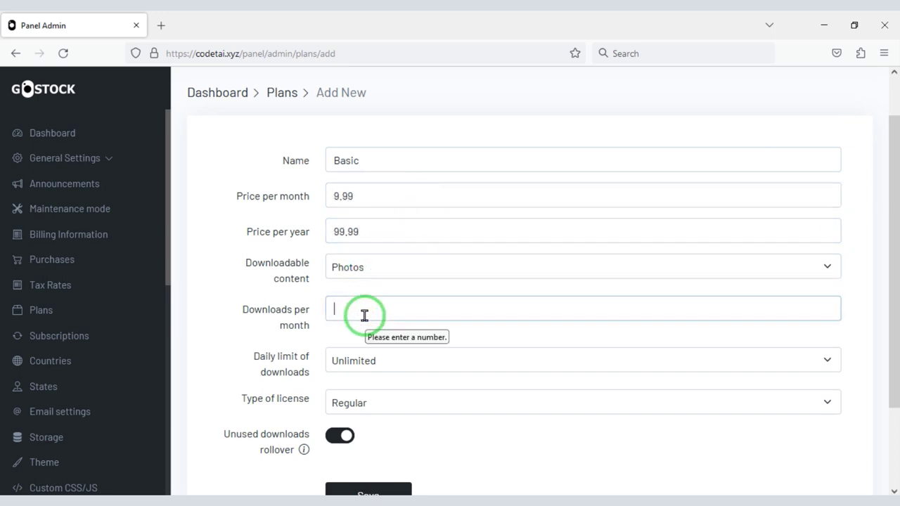
pyautogui.write('20')
pyautogui.click(388, 281)
pyautogui.moveTo(893, 262)
pyautogui.mouseDown()
pyautogui.moveTo(893, 317)
pyautogui.moveTo(896, 264)
pyautogui.mouseUp()
pyautogui.click(387, 303)
pyautogui.click(381, 315)
pyautogui.click(345, 342)
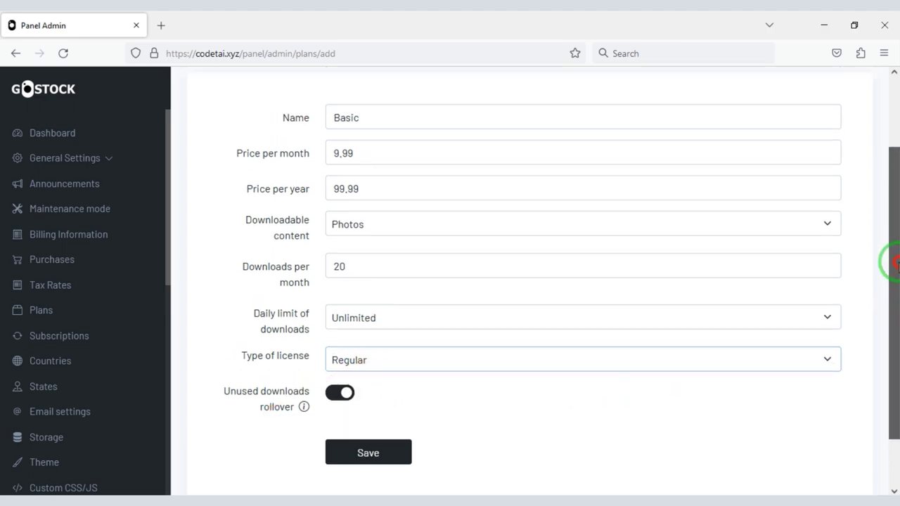
pyautogui.scroll(-1, 896, 264)
pyautogui.click(335, 415)
# Open codetai.xyz in a new tab and view its pricing page with yearly prices.
pyautogui.click(160, 25)
pyautogui.write('codetai.xyz')
pyautogui.press('Return')
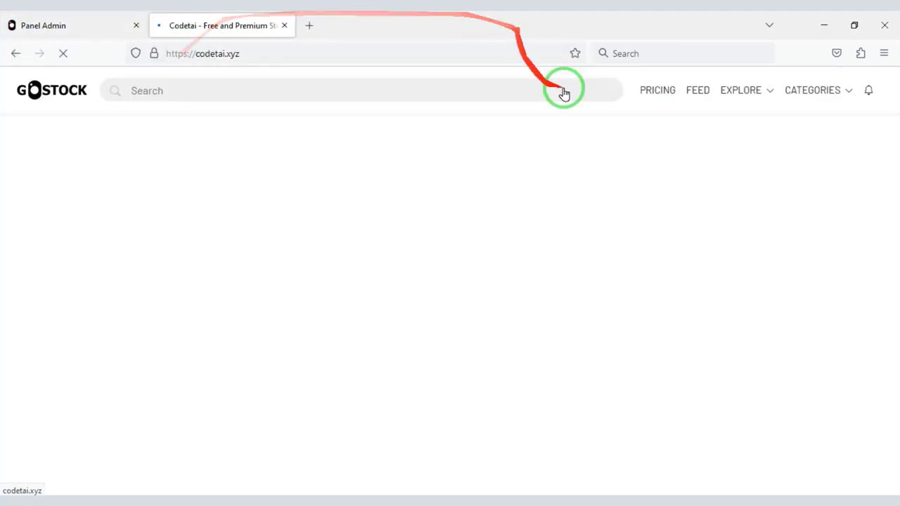
pyautogui.click(564, 94)
pyautogui.moveTo(893, 130); pyautogui.dragTo(893, 210)
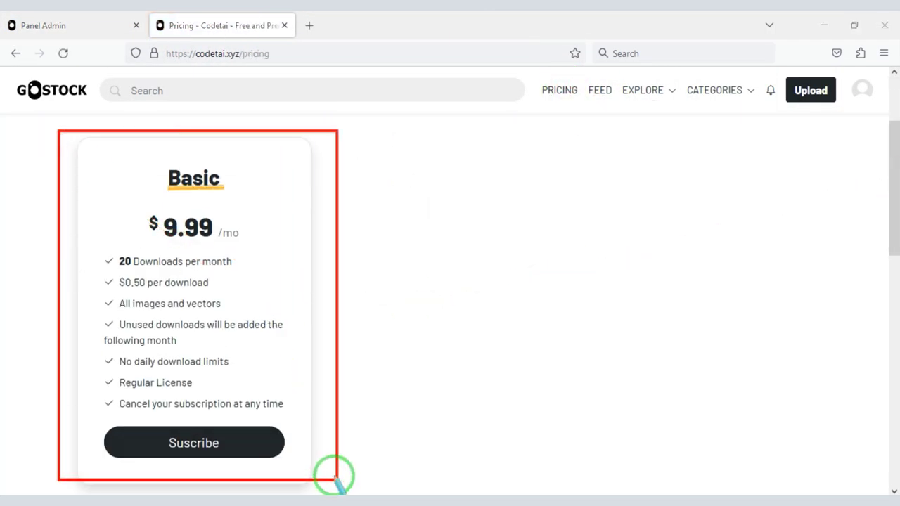
pyautogui.scroll(3, 487, 209)
pyautogui.click(441, 206)
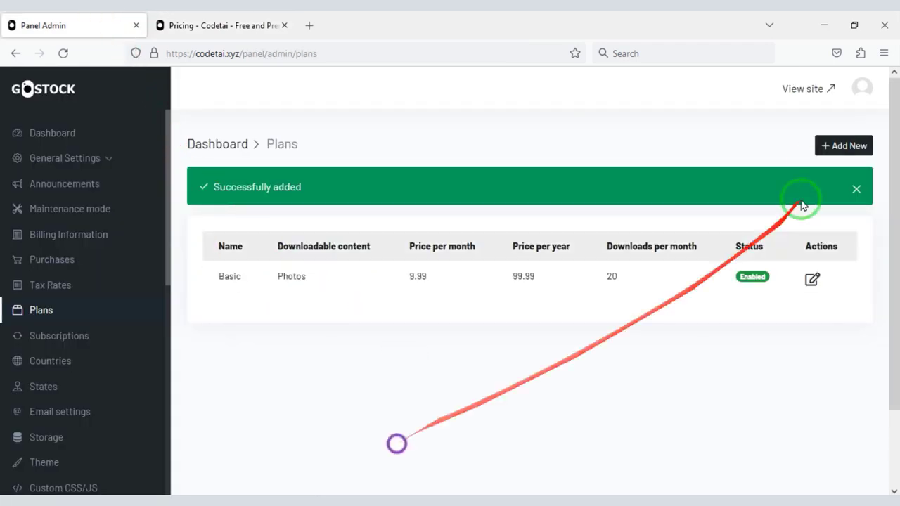
# Fill in a Premium plan: 50 monthly, 400 yearly, 58 downloads/month, 28 daily, Regular and Extended license.
pyautogui.click(841, 145)
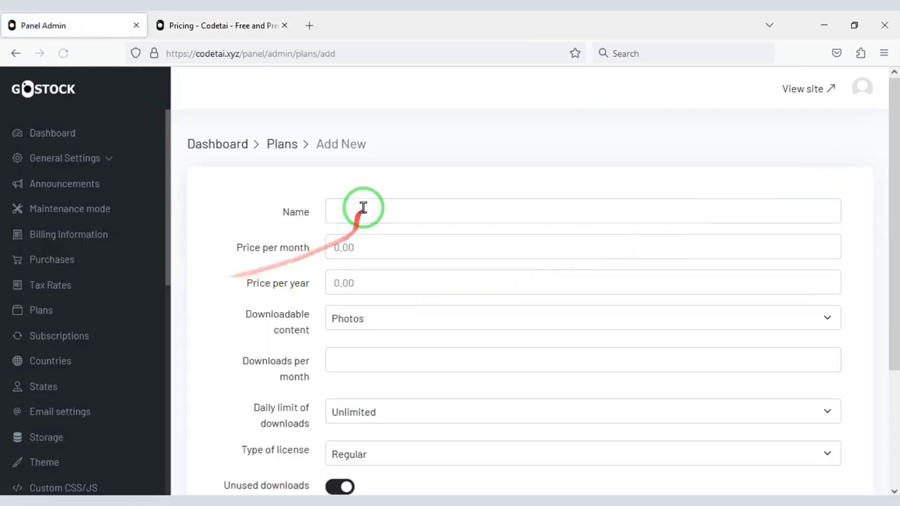
pyautogui.write('Premium')
pyautogui.click(365, 237)
pyautogui.write('50')
pyautogui.click(380, 274)
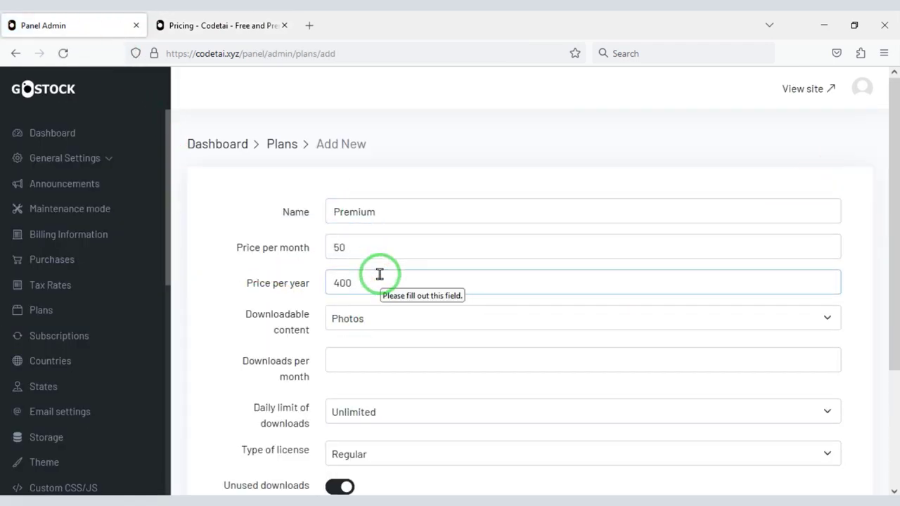
pyautogui.write('400')
pyautogui.click(356, 368)
pyautogui.write('58')
pyautogui.click(395, 410)
pyautogui.scroll(-5, 363, 381)
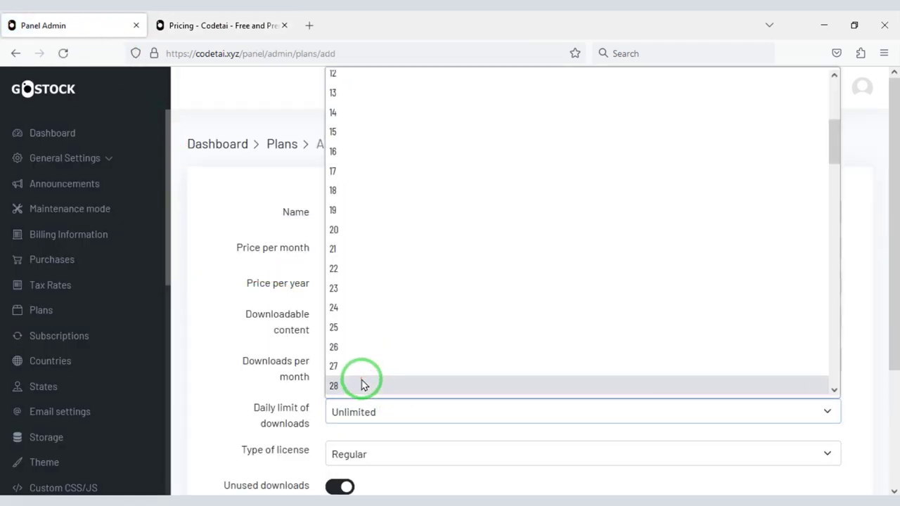
pyautogui.click(363, 382)
pyautogui.scroll(-2, 364, 381)
pyautogui.click(412, 354)
# Check the plans on the public pricing page and return to the plans list.
pyautogui.click(248, 16)
pyautogui.scroll(-3, 538, 227)
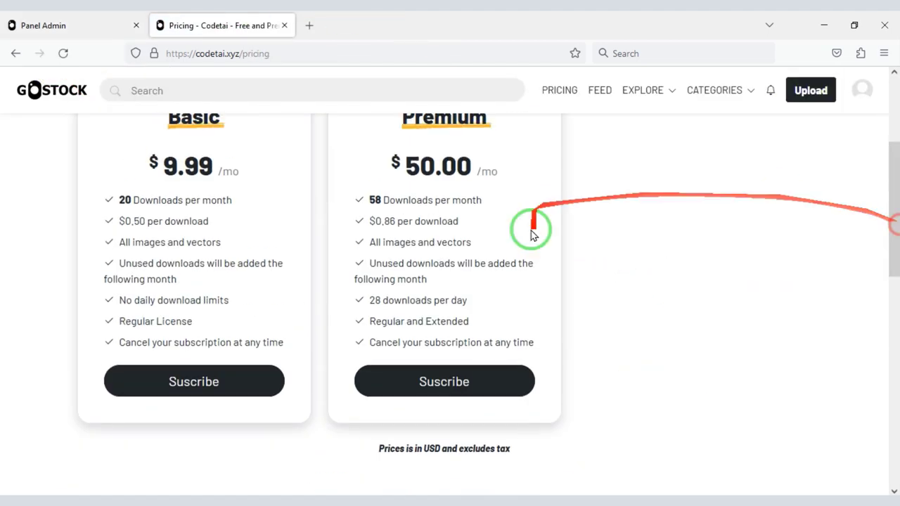
pyautogui.click(42, 25)
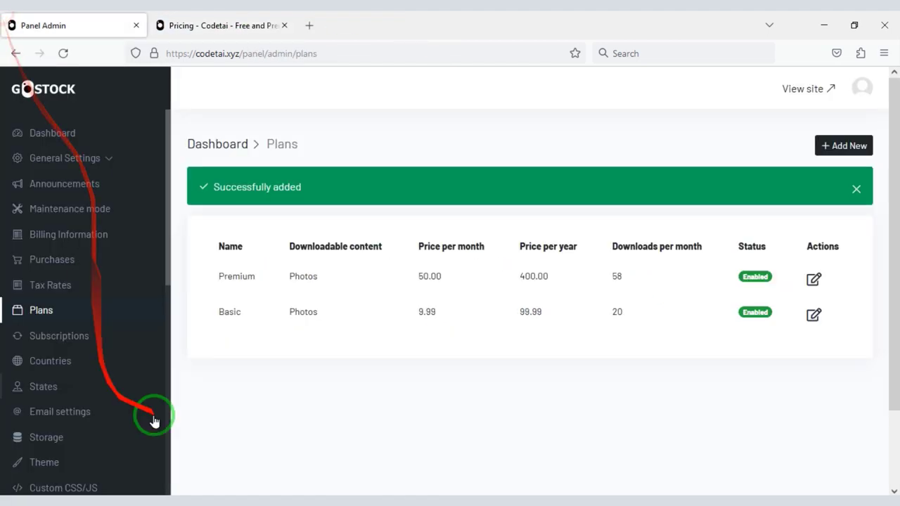
# Check the empty Subscriptions list.
pyautogui.click(85, 336)
pyautogui.scroll(-3, 886, 267)
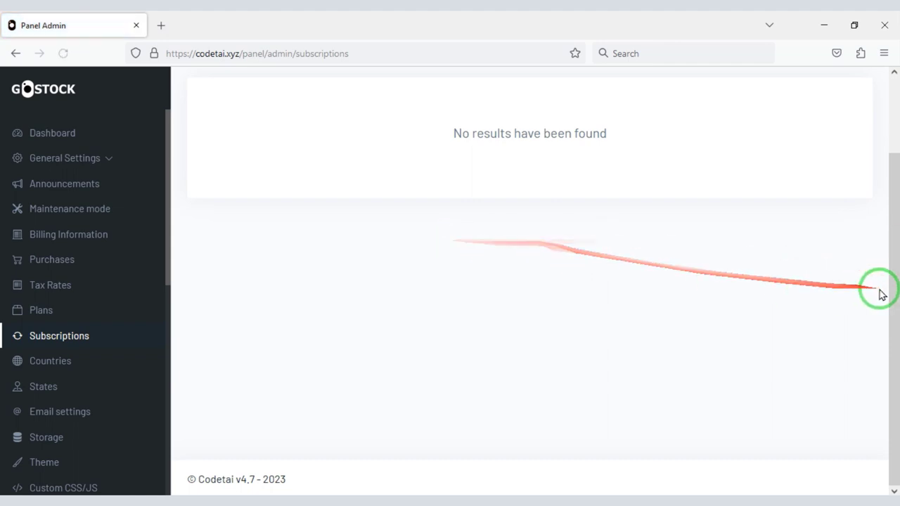
pyautogui.moveTo(893, 257); pyautogui.dragTo(892, 164)
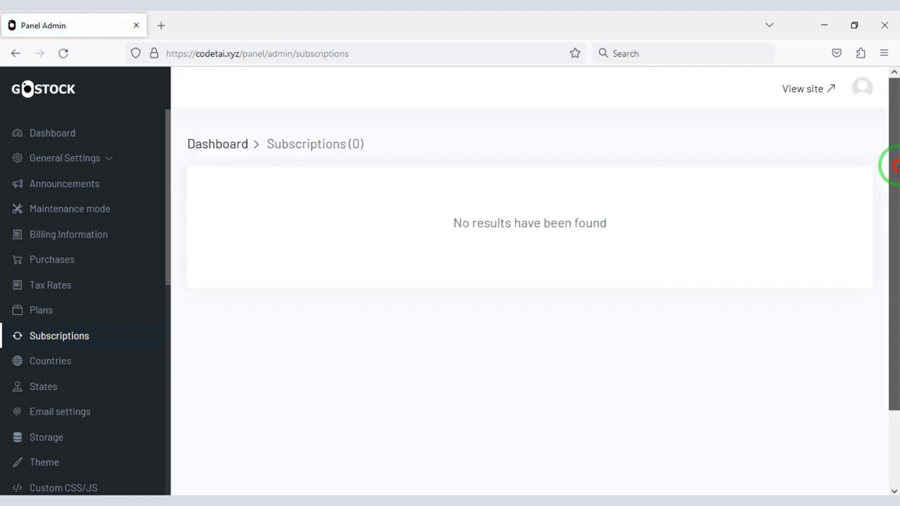
# Look over the Countries list and its Add New form, leaving it without entering anything.
pyautogui.click(52, 361)
pyautogui.moveTo(893, 131); pyautogui.dragTo(894, 73)
pyautogui.click(834, 152)
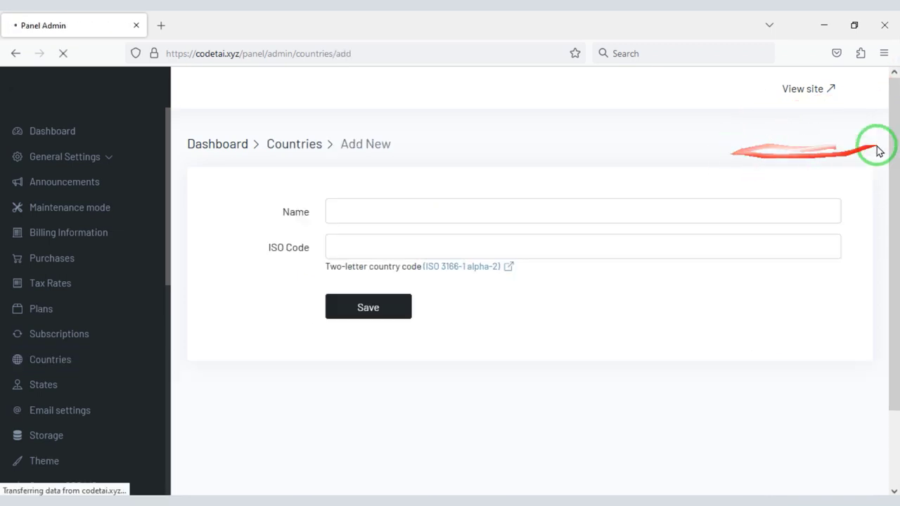
pyautogui.click(418, 204)
pyautogui.click(357, 247)
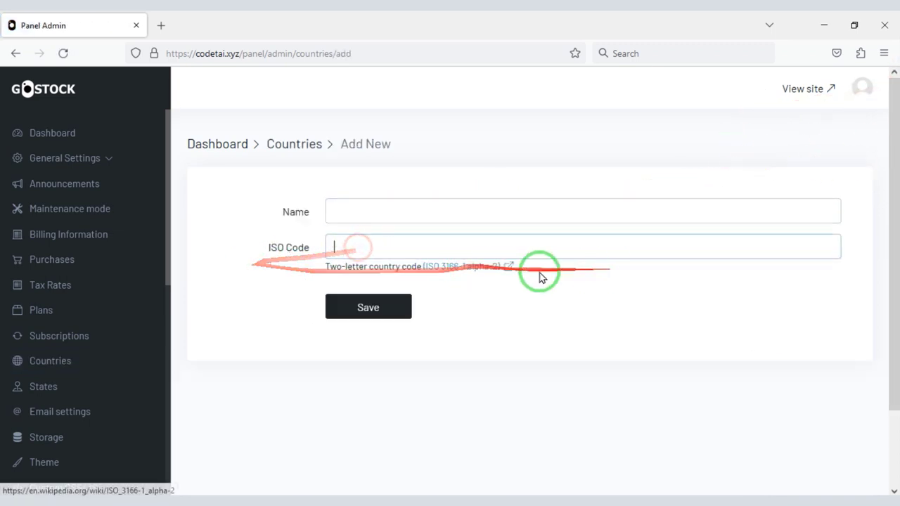
pyautogui.scroll(-3, 166, 267)
pyautogui.click(250, 426)
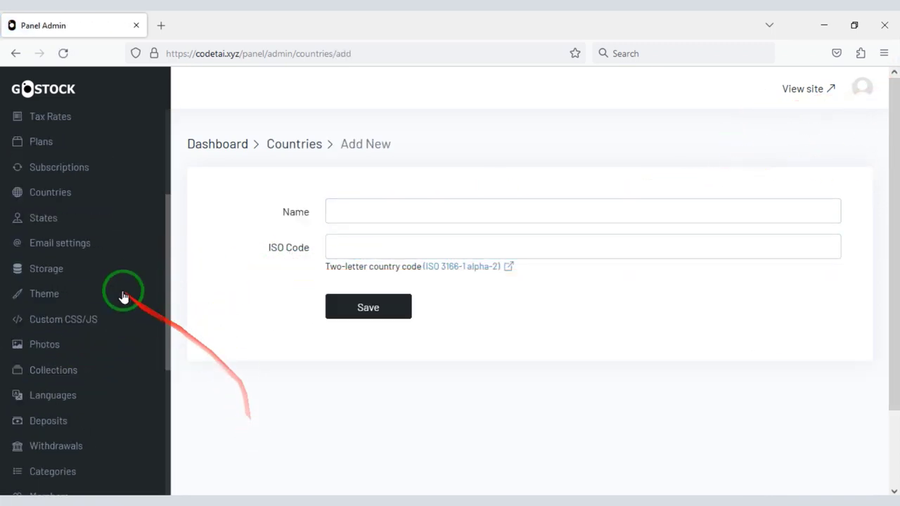
# Start a new state from the States list and open then close its Country dropdown.
pyautogui.click(73, 219)
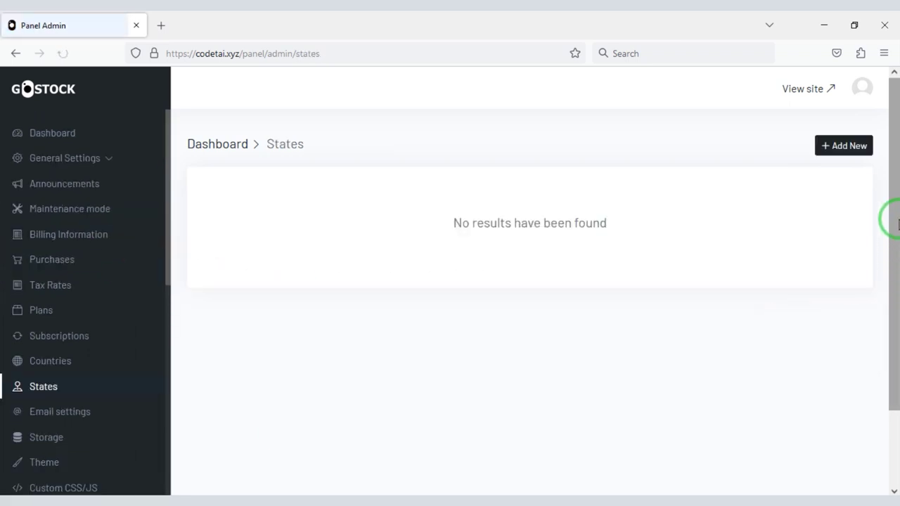
pyautogui.moveTo(893, 217); pyautogui.dragTo(893, 241)
pyautogui.click(855, 114)
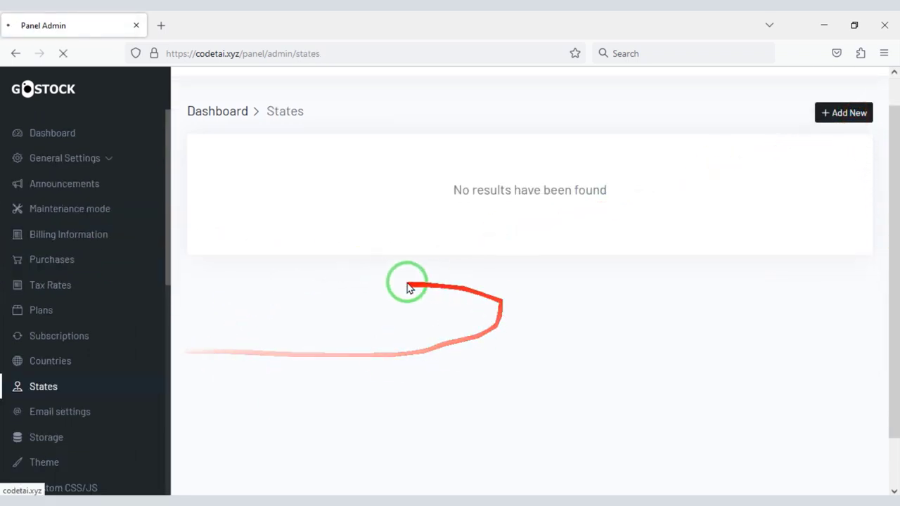
pyautogui.click(433, 257)
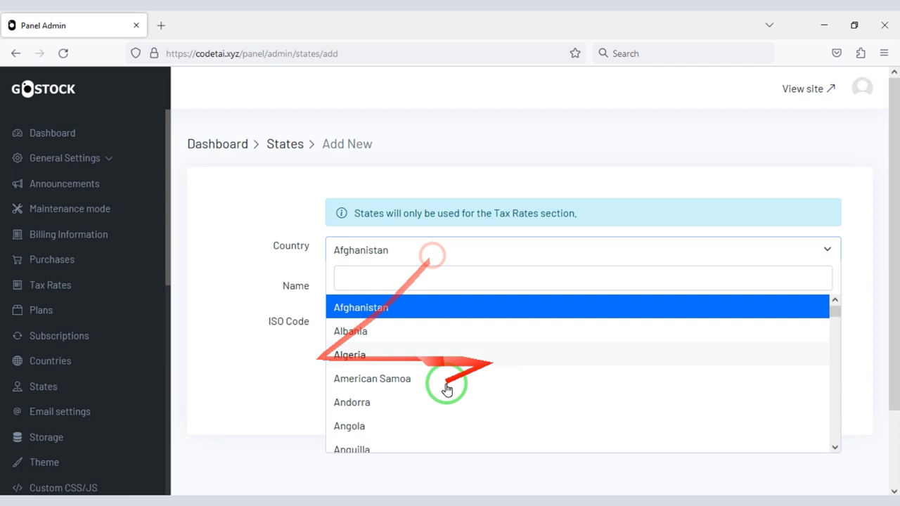
pyautogui.click(247, 333)
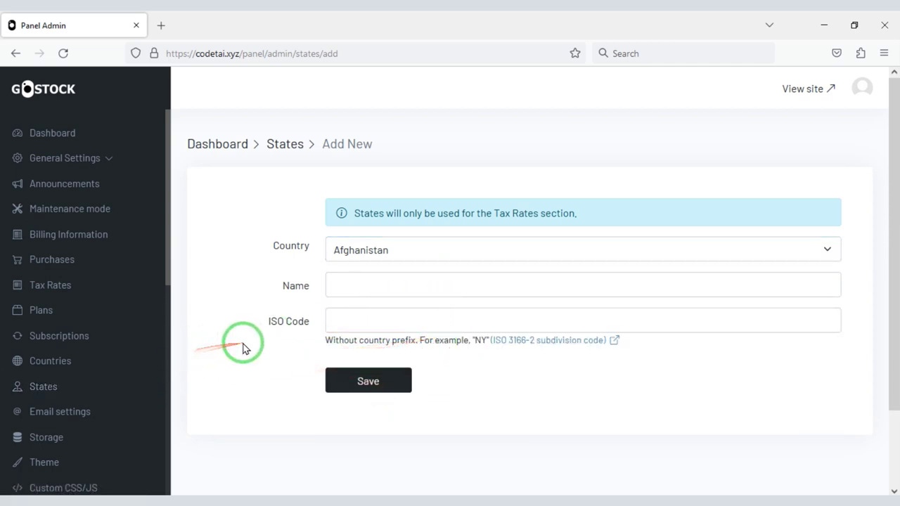
pyautogui.scroll(-3, 144, 325)
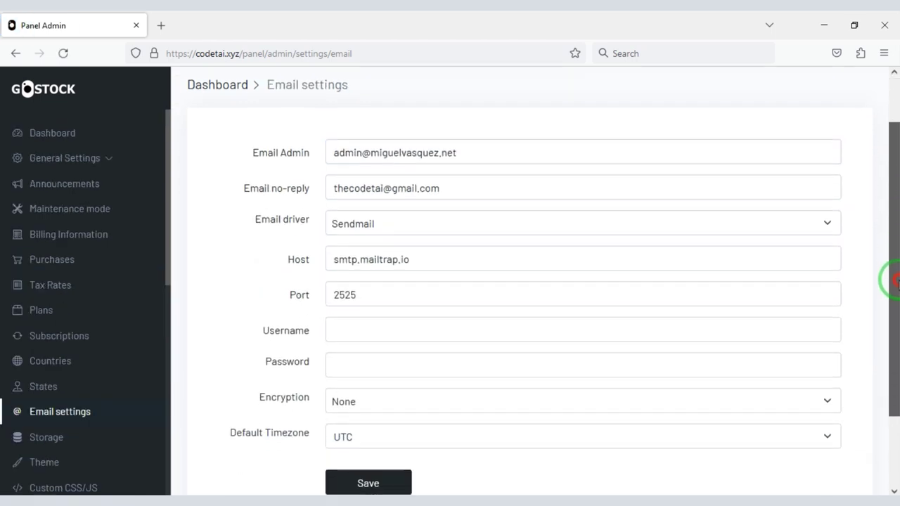
# Replace the admin email with the suggested no-reply address and choose SMTP as email driver.
pyautogui.scroll(-1, 888, 267)
pyautogui.tripleClick(403, 129)
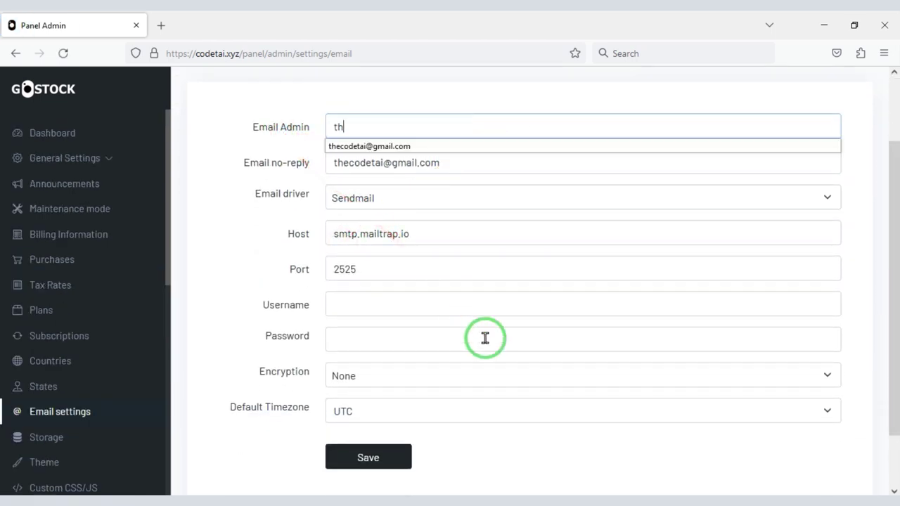
pyautogui.write('the')
pyautogui.click(408, 147)
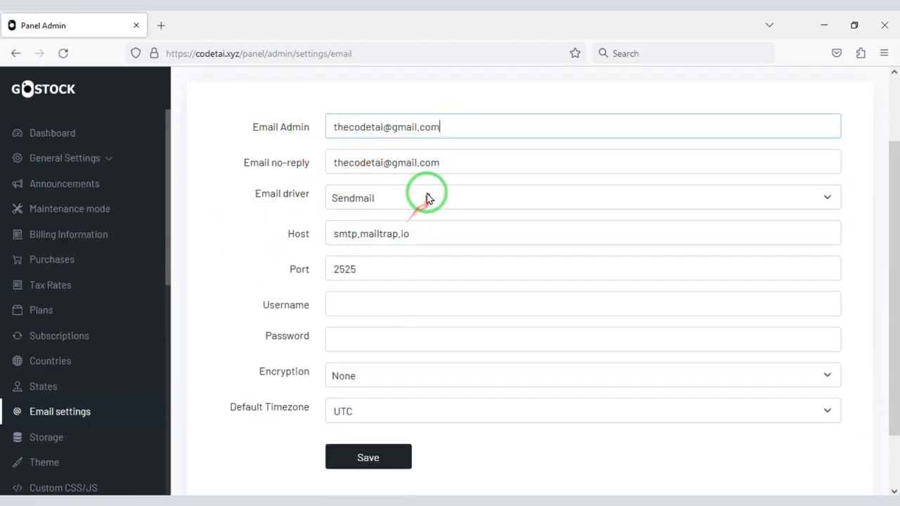
pyautogui.click(427, 198)
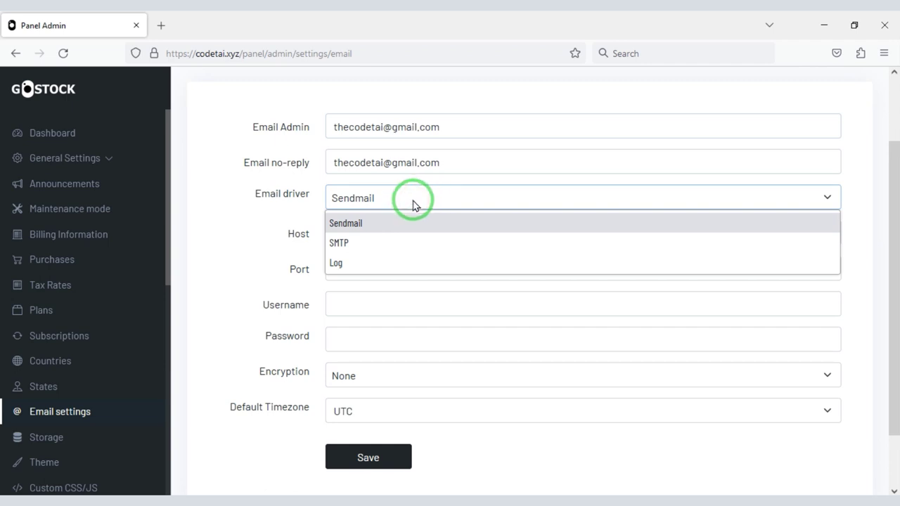
pyautogui.click(405, 241)
pyautogui.moveTo(895, 237); pyautogui.dragTo(897, 273)
pyautogui.moveTo(263, 170); pyautogui.dragTo(850, 392)
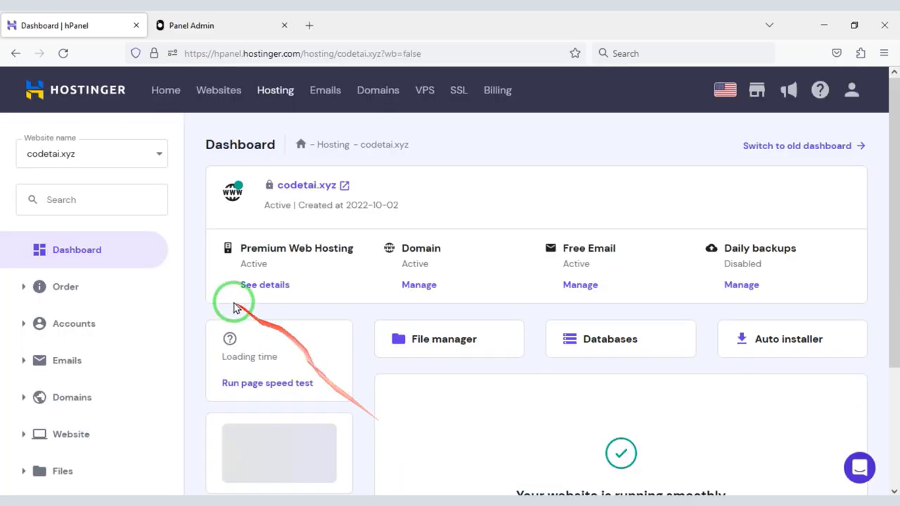
# Start a new email account for codetai.xyz in hPanel with an auto-generated password.
pyautogui.click(57, 359)
pyautogui.click(80, 395)
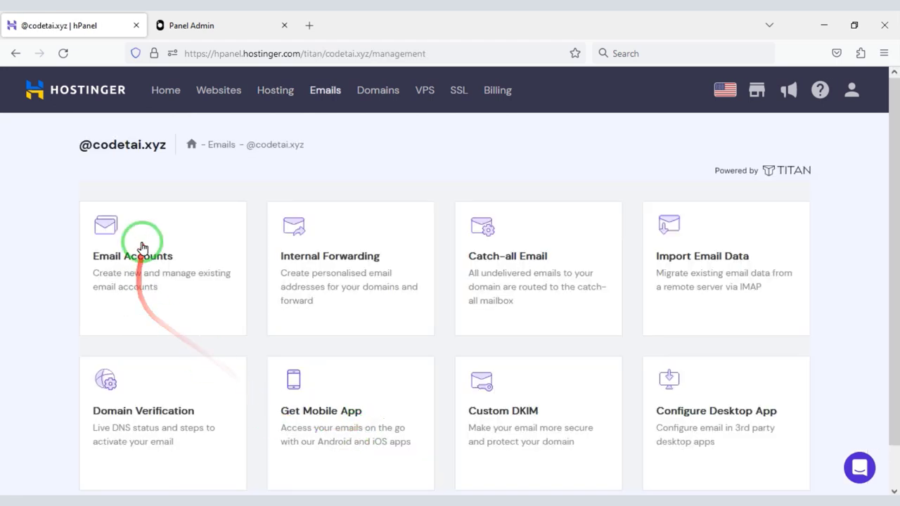
pyautogui.click(141, 246)
pyautogui.click(454, 433)
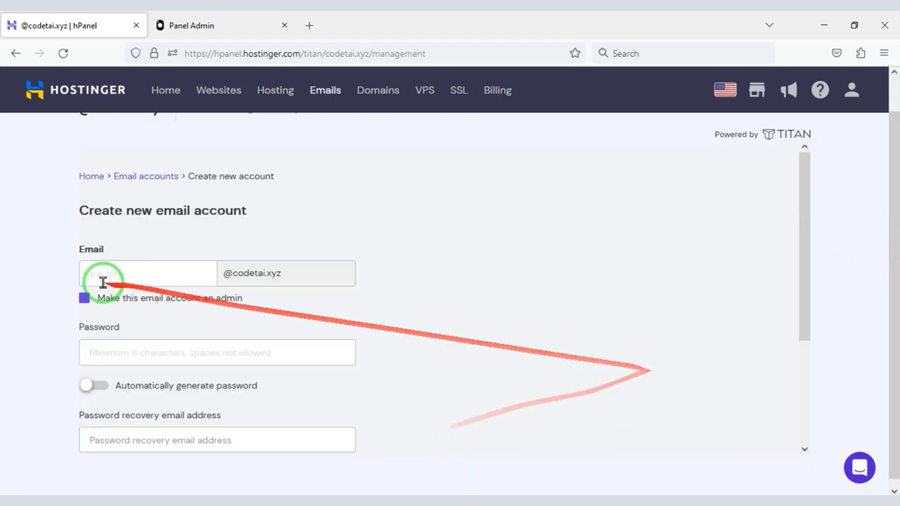
pyautogui.click(102, 274)
pyautogui.write('smtp')
pyautogui.scroll(-2, 220, 309)
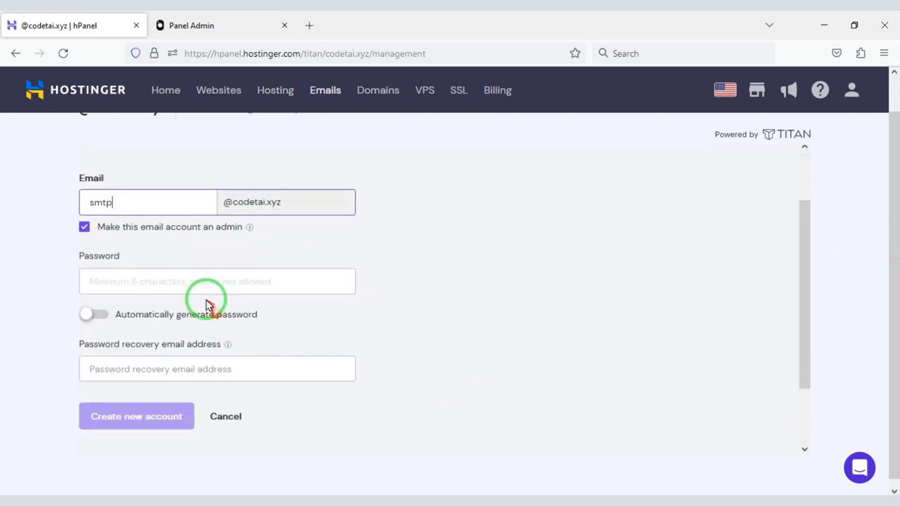
pyautogui.click(351, 278)
pyautogui.click(88, 314)
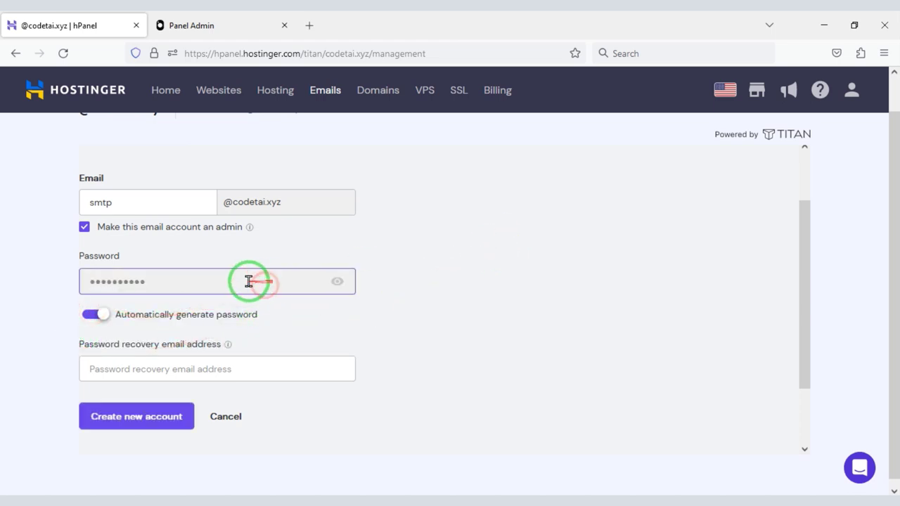
pyautogui.doubleClick(117, 281)
# Paste the generated password into Gostock's SMTP password, then create the email account.
pyautogui.click(192, 25)
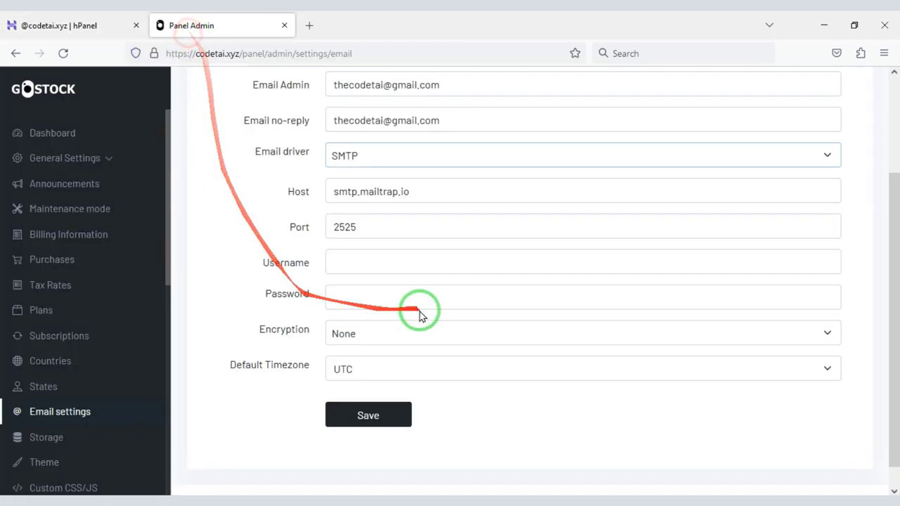
pyautogui.rightClick(379, 301)
pyautogui.click(397, 204)
pyautogui.click(67, 24)
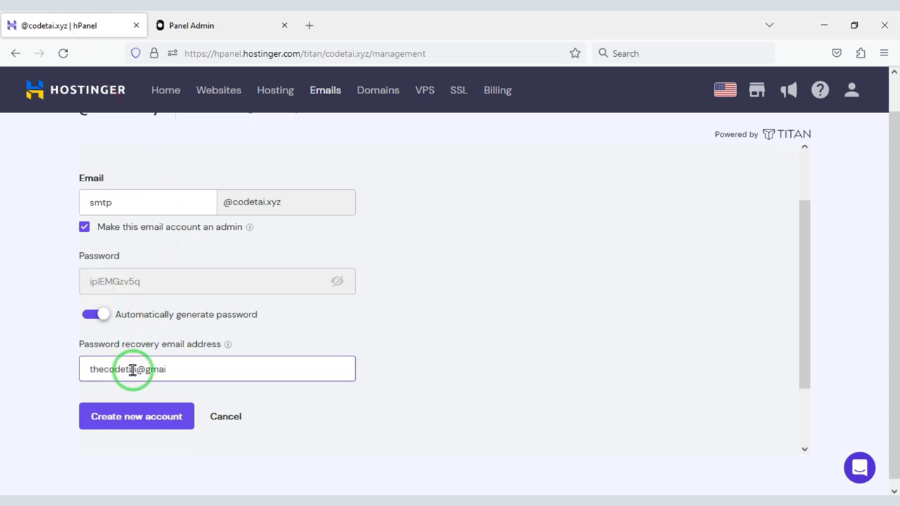
pyautogui.click(176, 419)
# Copy the new email address into Gostock's SMTP username field.
pyautogui.rightClick(151, 271)
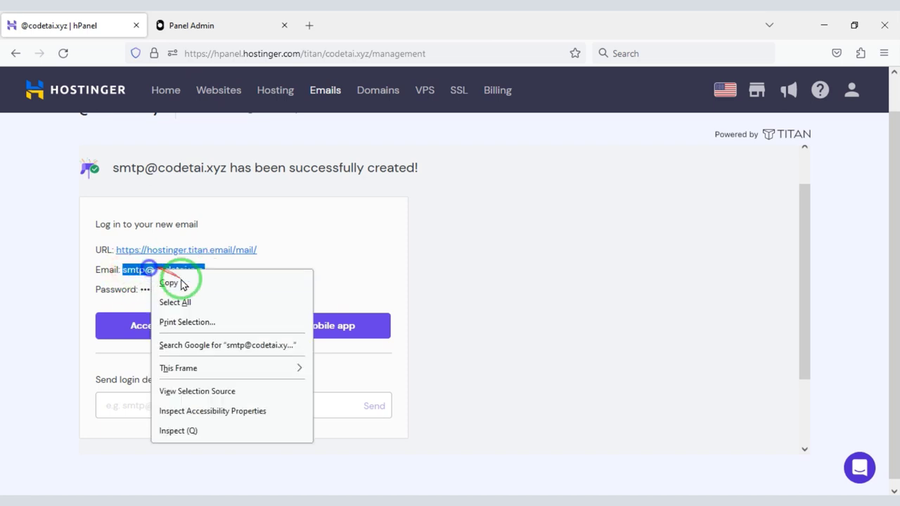
pyautogui.click(179, 282)
pyautogui.click(211, 26)
pyautogui.click(376, 295)
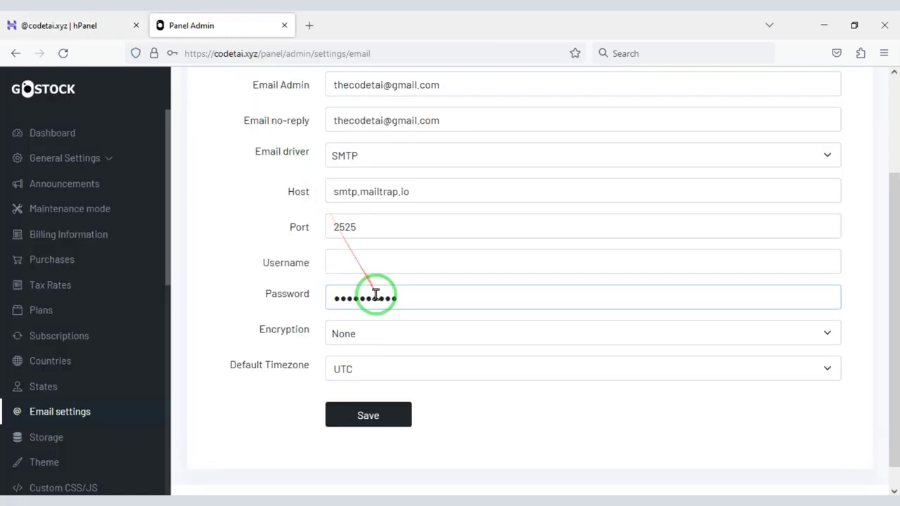
pyautogui.rightClick(378, 256)
pyautogui.click(417, 372)
pyautogui.click(56, 25)
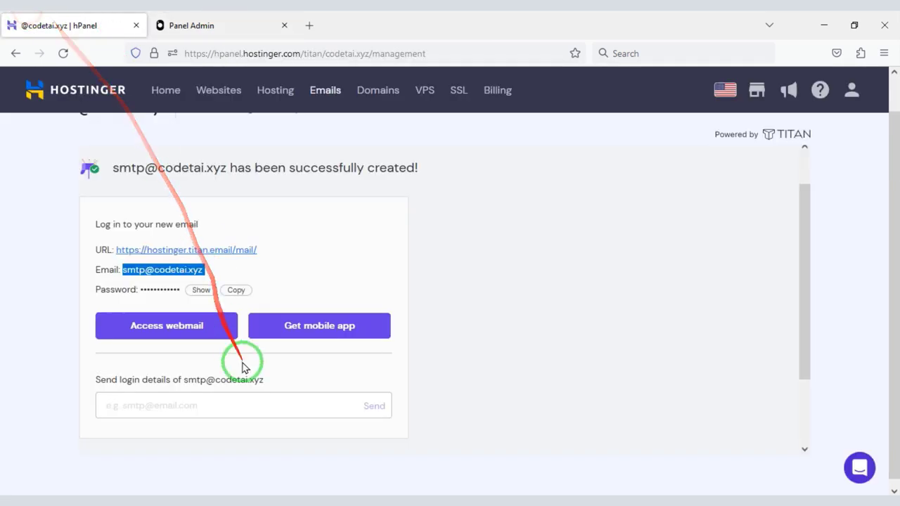
# Copy the outgoing server smtp.titan.email from hPanel into Gostock's SMTP host.
pyautogui.click(16, 52)
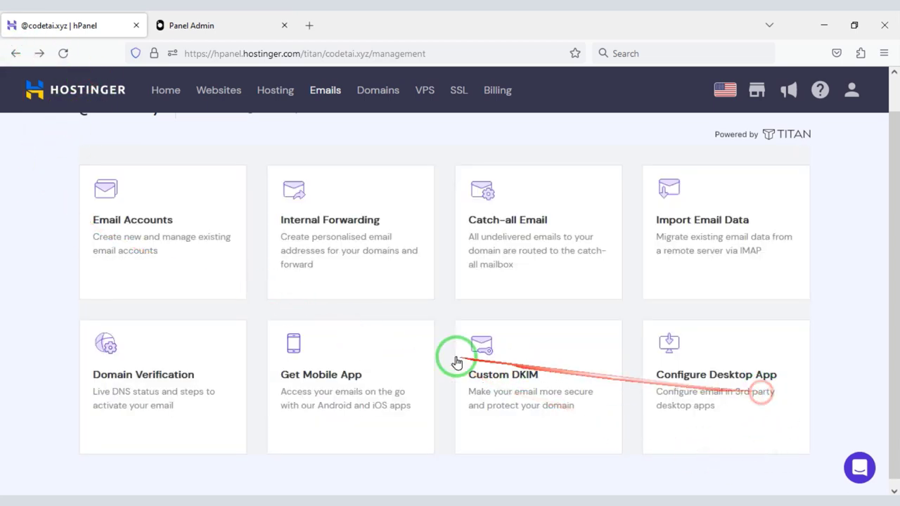
pyautogui.click(738, 346)
pyautogui.scroll(-2, 313, 309)
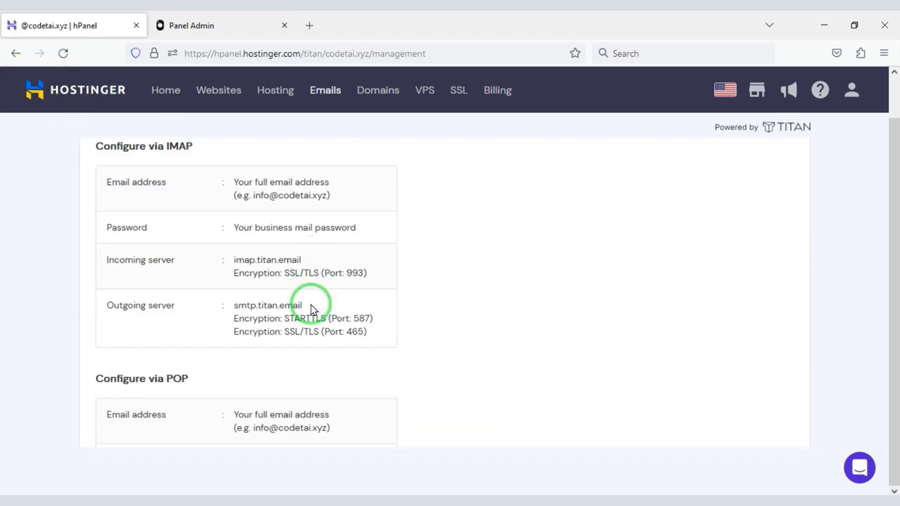
pyautogui.rightClick(260, 310)
pyautogui.click(282, 148)
pyautogui.click(236, 23)
pyautogui.hotkey('ctrl', 'v')
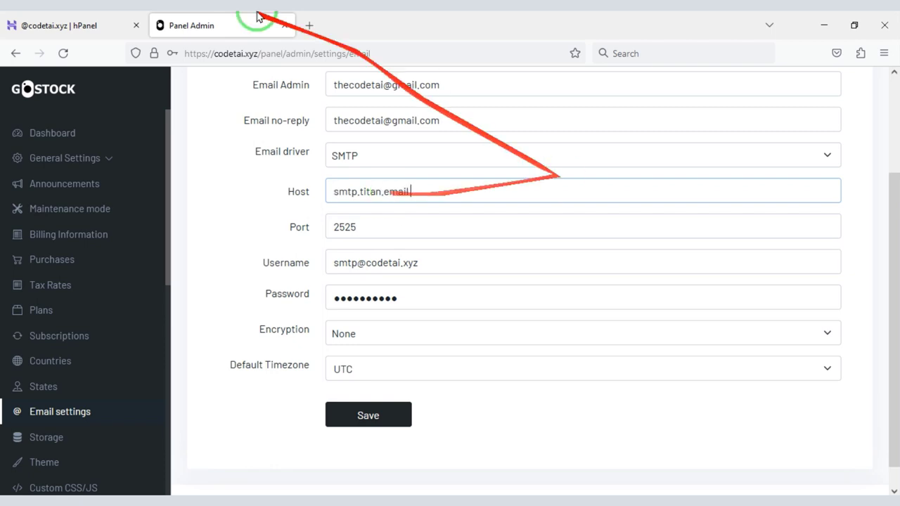
# Set port 465 with SSL encryption, keep the UTC timezone, and save the email settings.
pyautogui.click(78, 26)
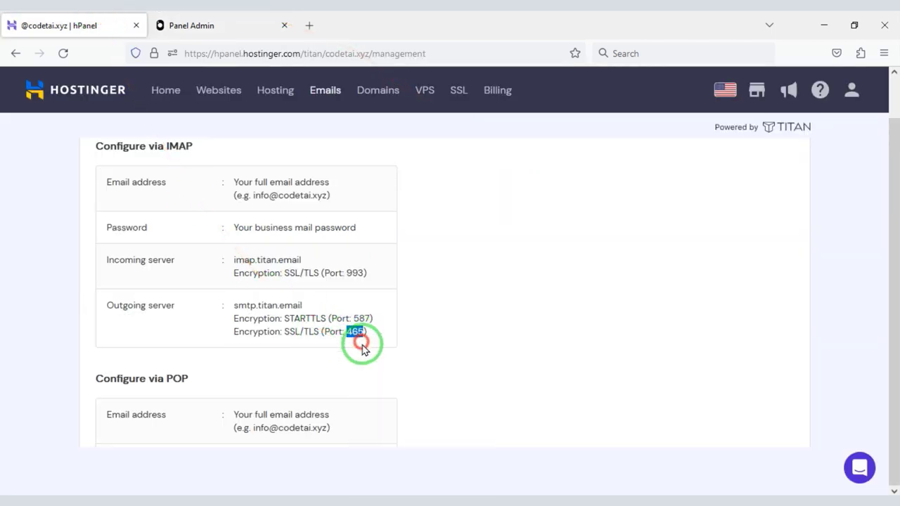
pyautogui.click(235, 25)
pyautogui.doubleClick(394, 225)
pyautogui.click(350, 333)
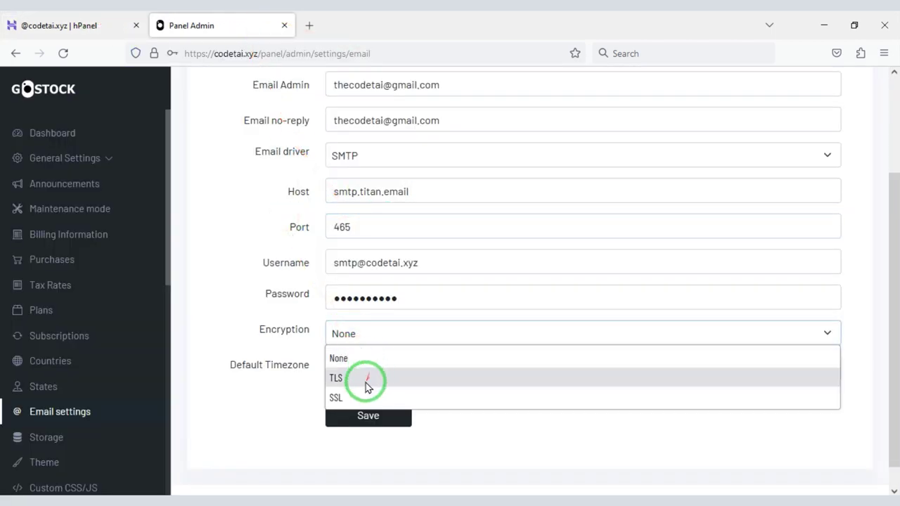
pyautogui.click(351, 395)
pyautogui.click(372, 367)
pyautogui.click(371, 368)
pyautogui.click(368, 414)
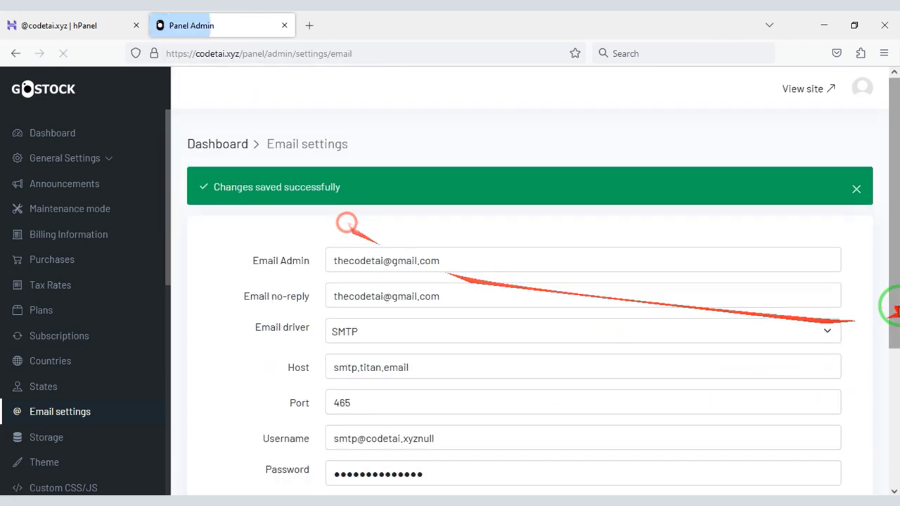
pyautogui.moveTo(896, 258); pyautogui.dragTo(896, 434)
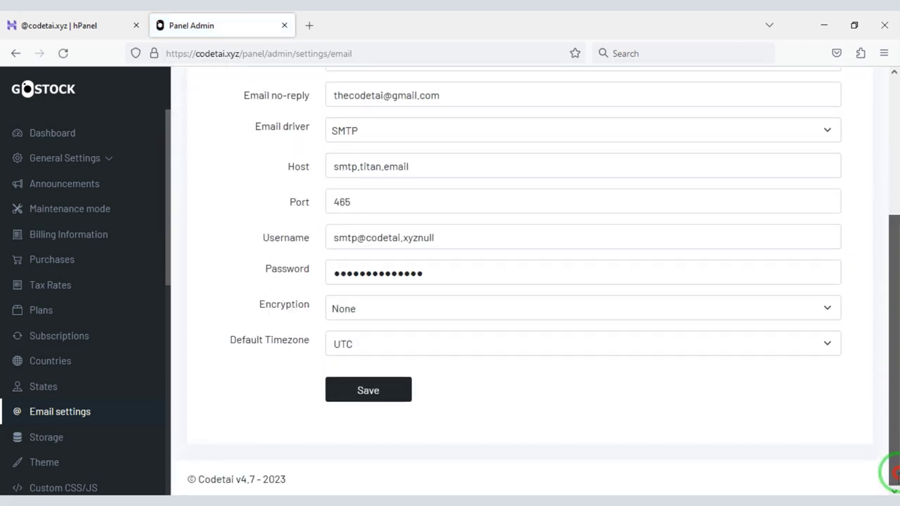
pyautogui.moveTo(893, 472); pyautogui.dragTo(890, 422)
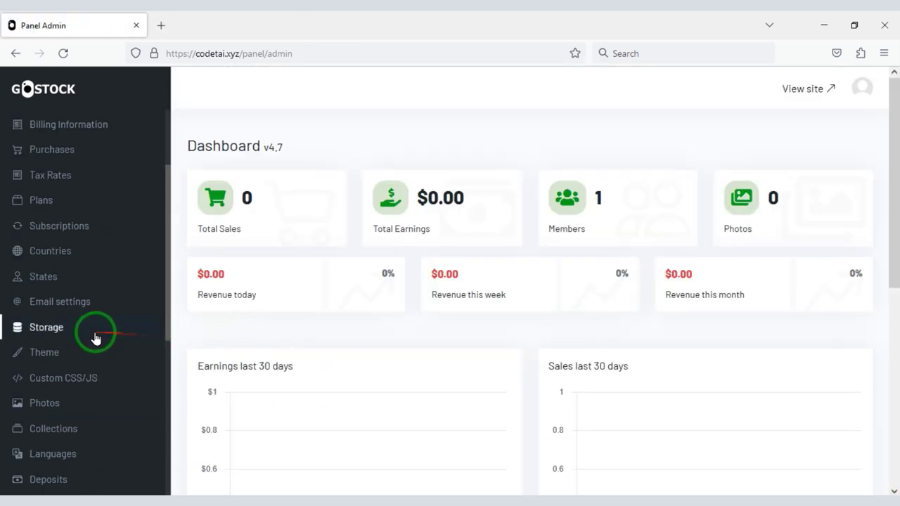
pyautogui.click(77, 336)
# Review the Disk options and keep Local storage selected.
pyautogui.click(393, 265)
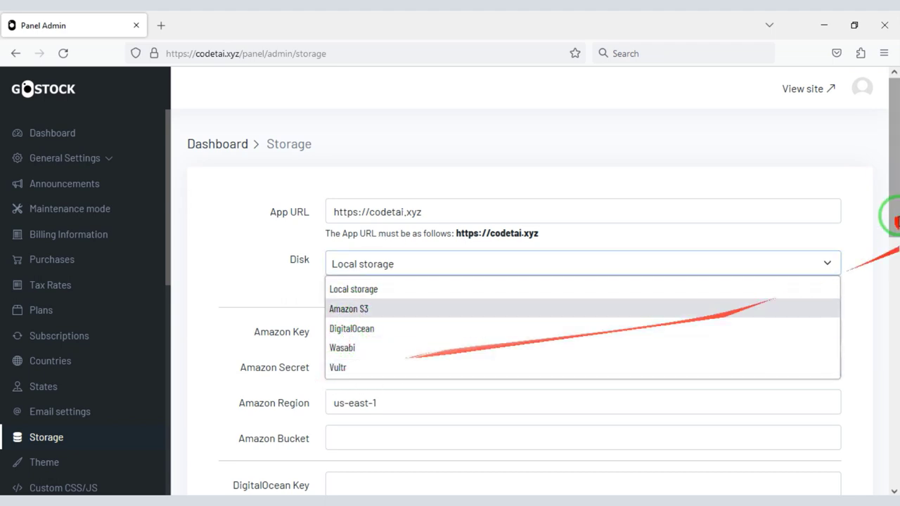
pyautogui.moveTo(893, 204); pyautogui.dragTo(892, 485)
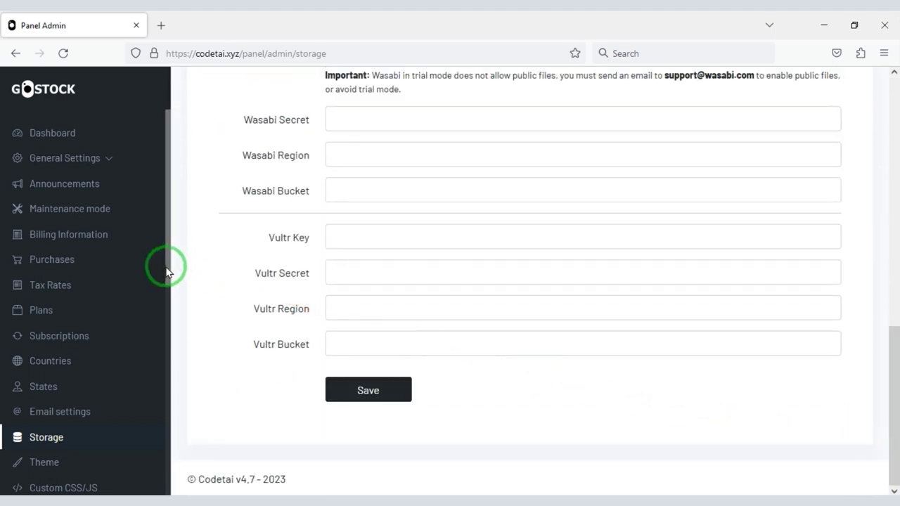
pyautogui.moveTo(166, 267); pyautogui.dragTo(156, 379)
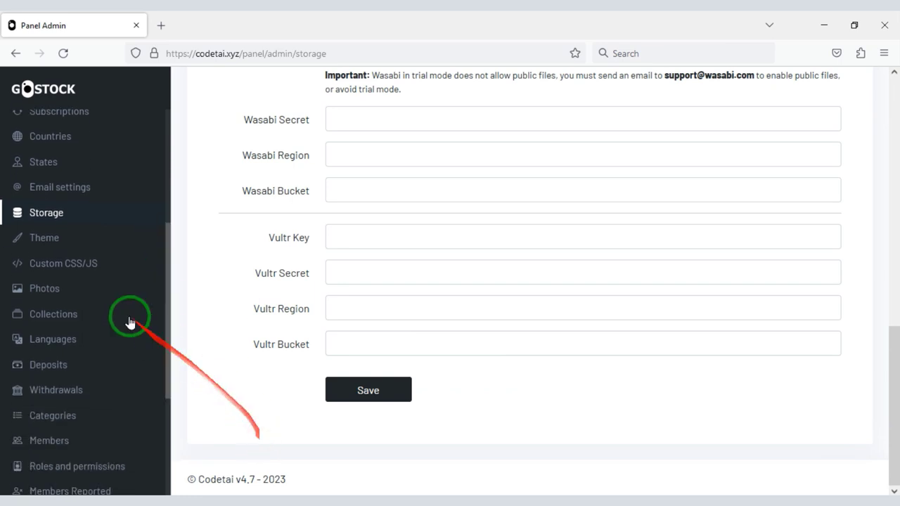
pyautogui.click(55, 242)
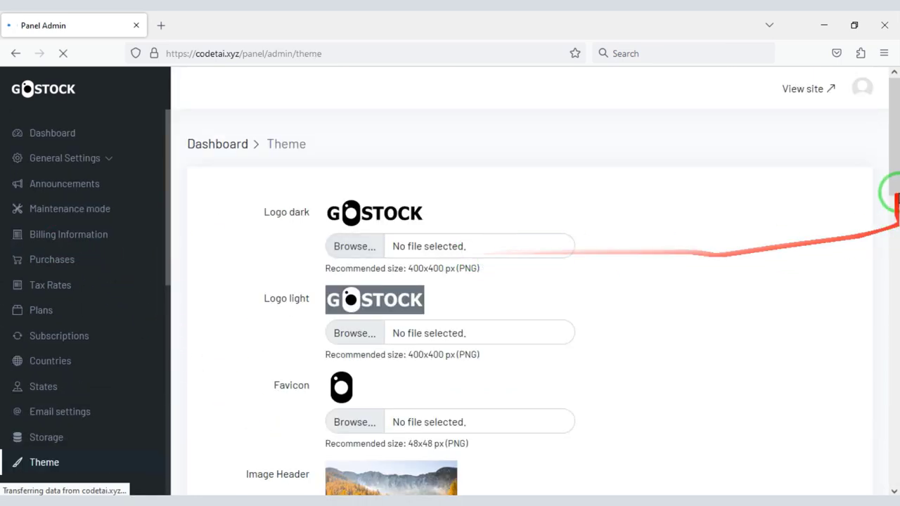
# Upload logo.png for dark and light logos and favicon.png, then check the public site.
pyautogui.moveTo(894, 196); pyautogui.dragTo(894, 204)
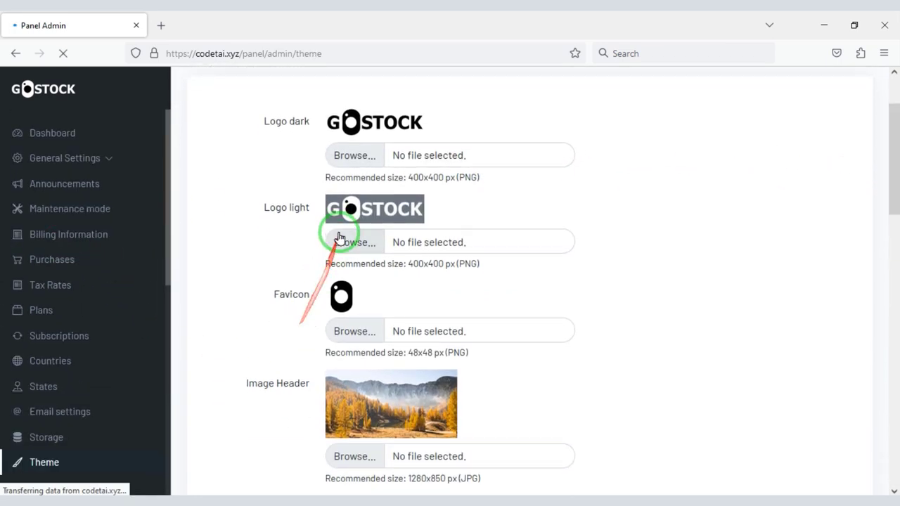
pyautogui.click(338, 237)
pyautogui.doubleClick(256, 157)
pyautogui.click(345, 241)
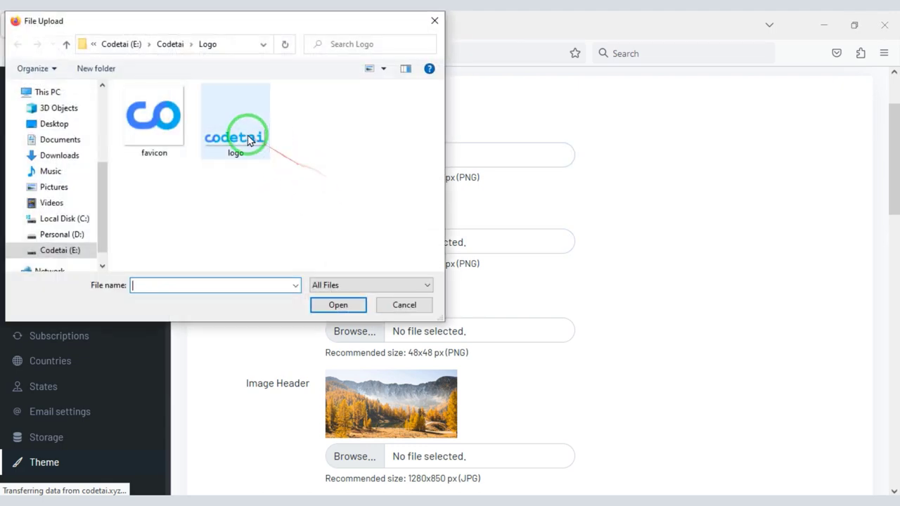
pyautogui.doubleClick(250, 140)
pyautogui.click(341, 336)
pyautogui.doubleClick(169, 123)
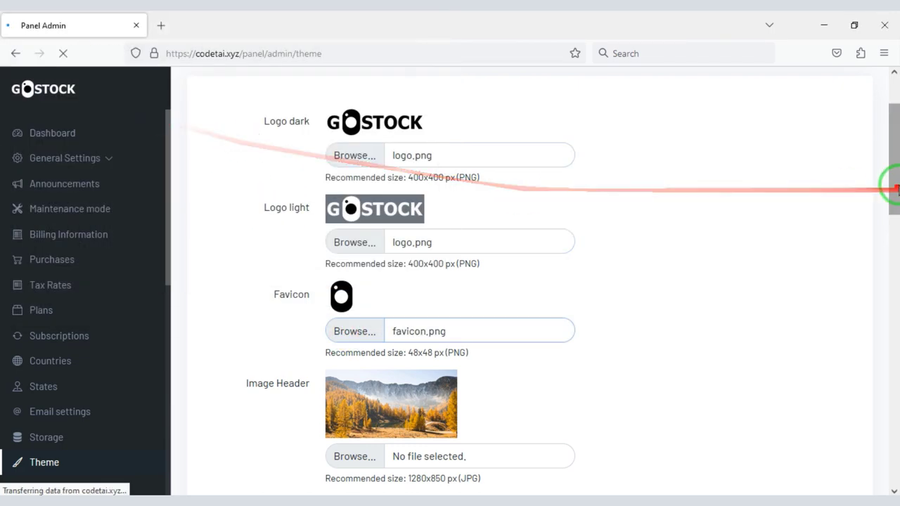
pyautogui.moveTo(894, 188); pyautogui.dragTo(889, 22)
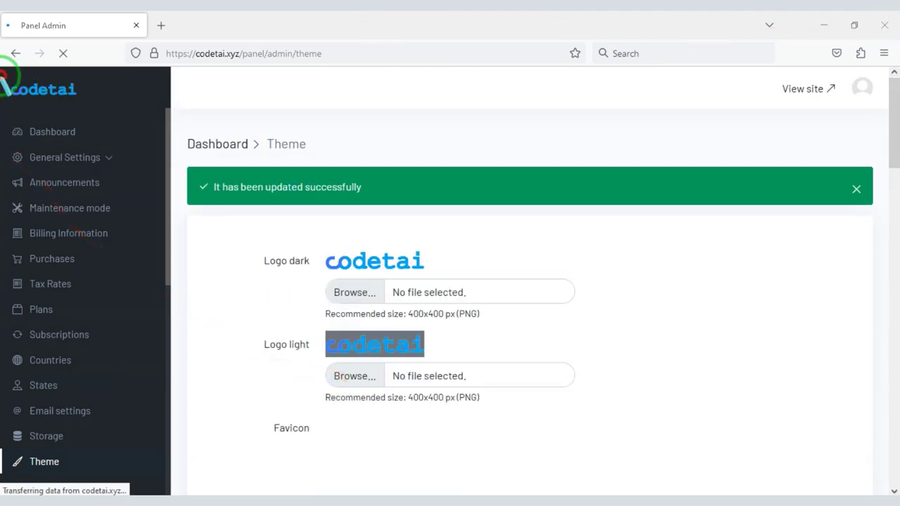
pyautogui.click(77, 98)
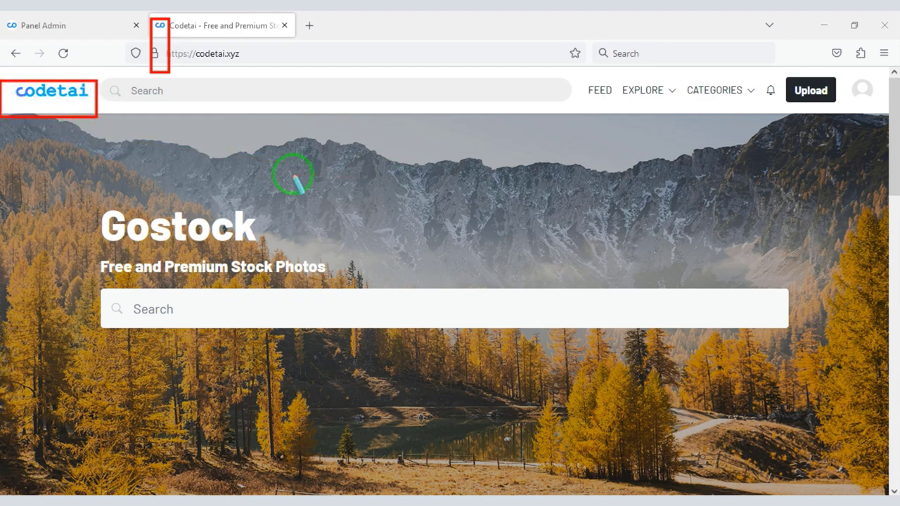
pyautogui.click(42, 25)
# Upload new Image Header and Image index section files and save the theme.
pyautogui.moveTo(891, 185); pyautogui.dragTo(895, 304)
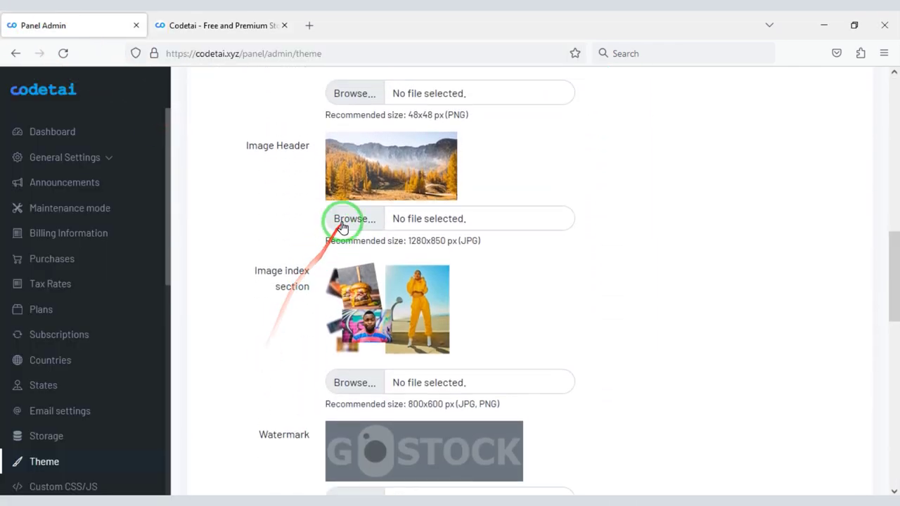
pyautogui.click(342, 223)
pyautogui.doubleClick(150, 111)
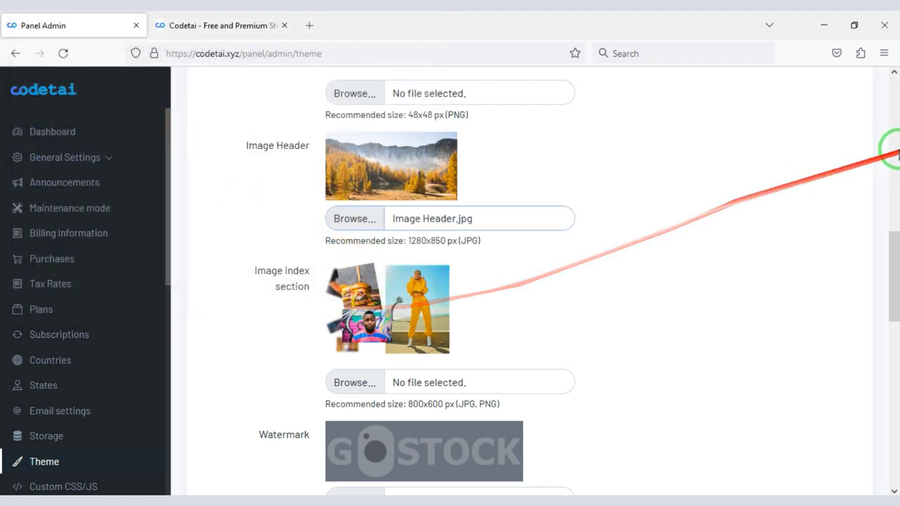
pyautogui.moveTo(890, 277); pyautogui.dragTo(890, 311)
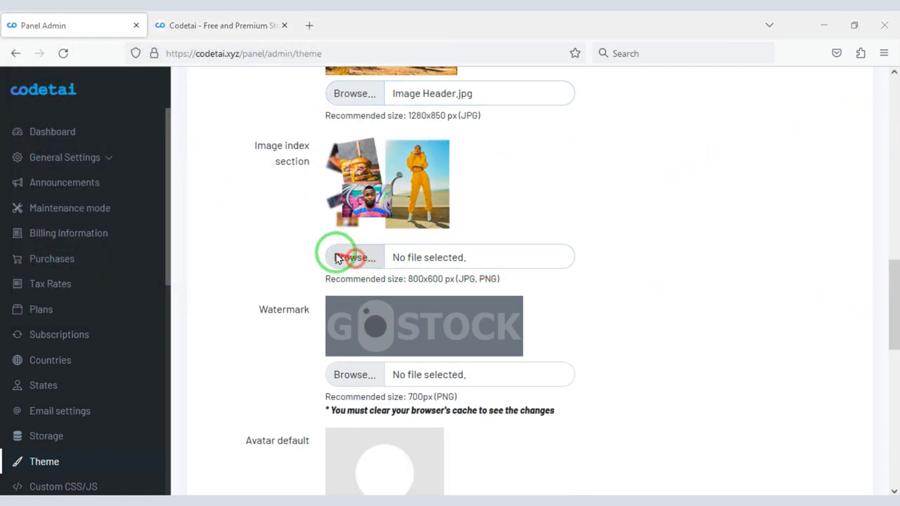
pyautogui.click(336, 258)
pyautogui.doubleClick(242, 134)
pyautogui.moveTo(893, 307); pyautogui.dragTo(894, 449)
pyautogui.click(344, 396)
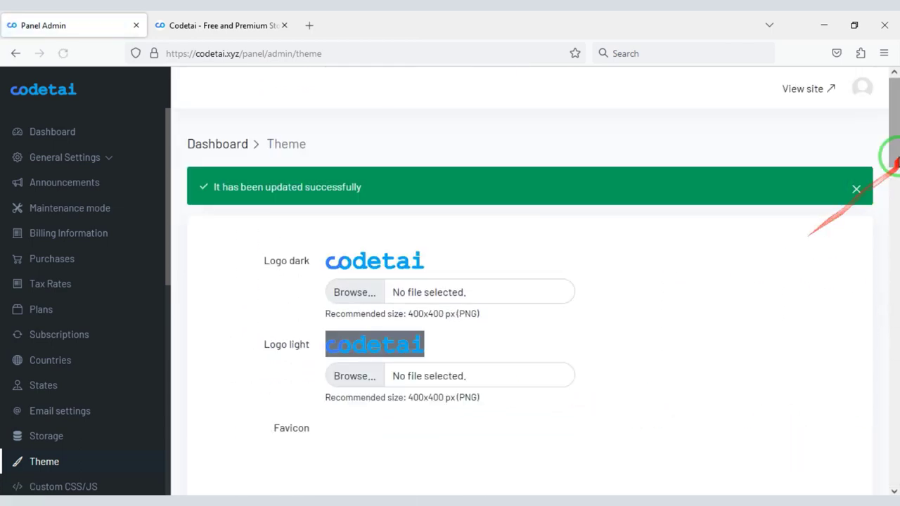
pyautogui.moveTo(891, 156); pyautogui.dragTo(892, 472)
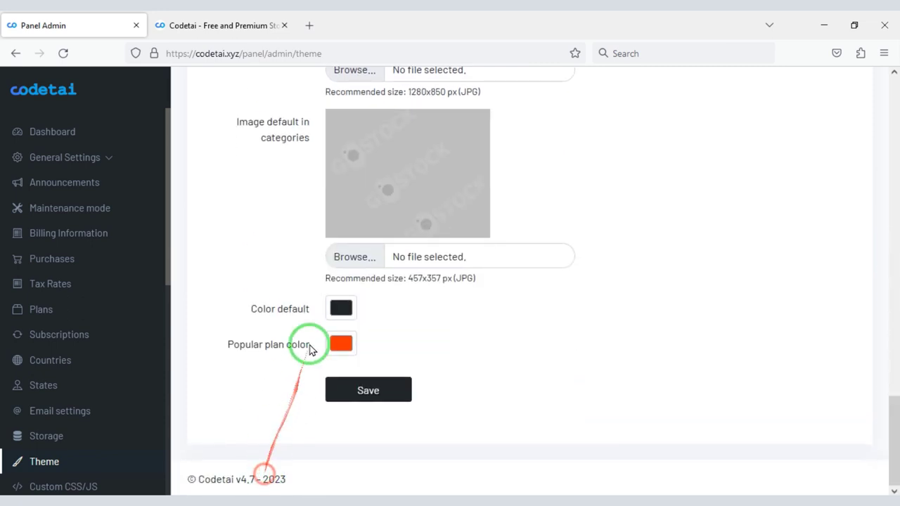
# Set the default colour to purple and the popular plan colour to green, then save.
pyautogui.click(334, 309)
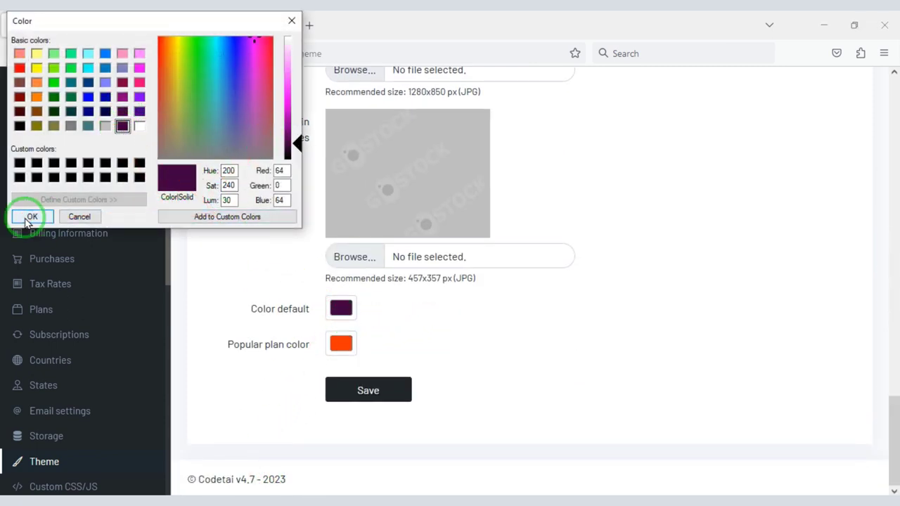
pyautogui.click(30, 217)
pyautogui.click(341, 344)
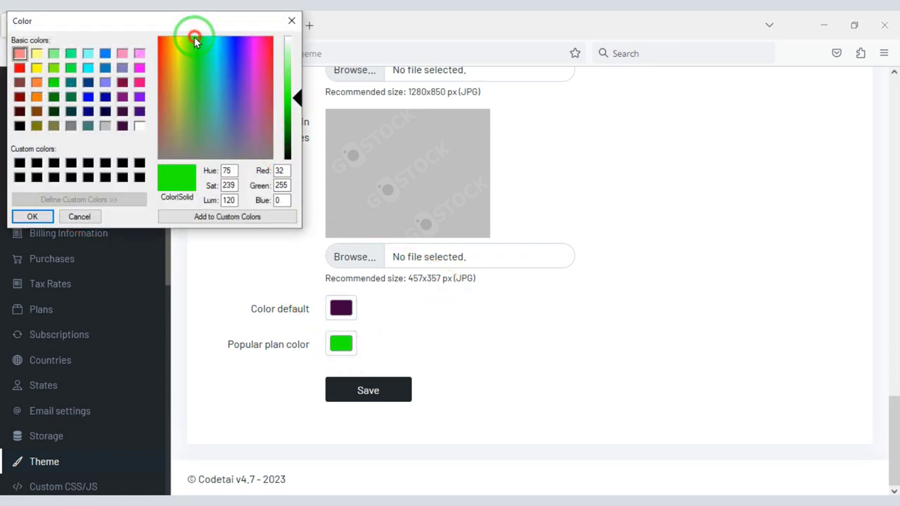
pyautogui.click(32, 216)
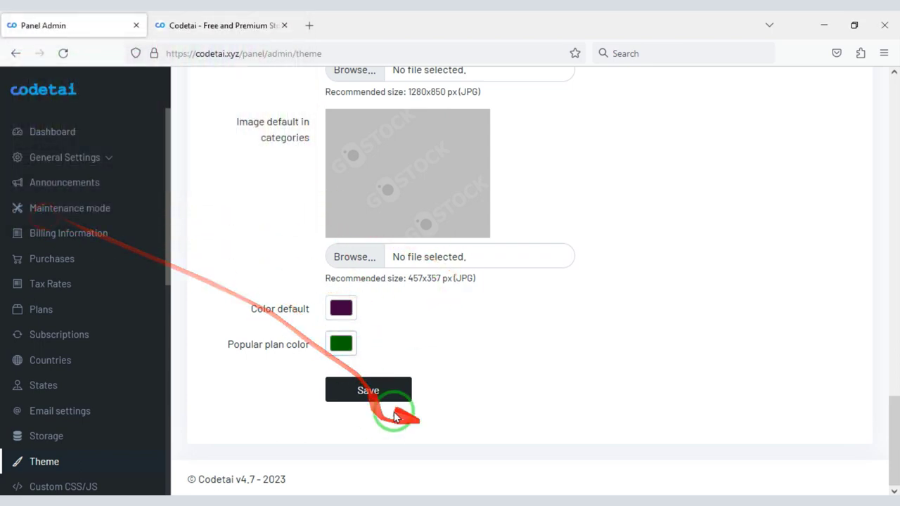
pyautogui.click(380, 391)
# Reload the public site to verify the new colours and return to the admin panel.
pyautogui.click(161, 26)
pyautogui.click(54, 61)
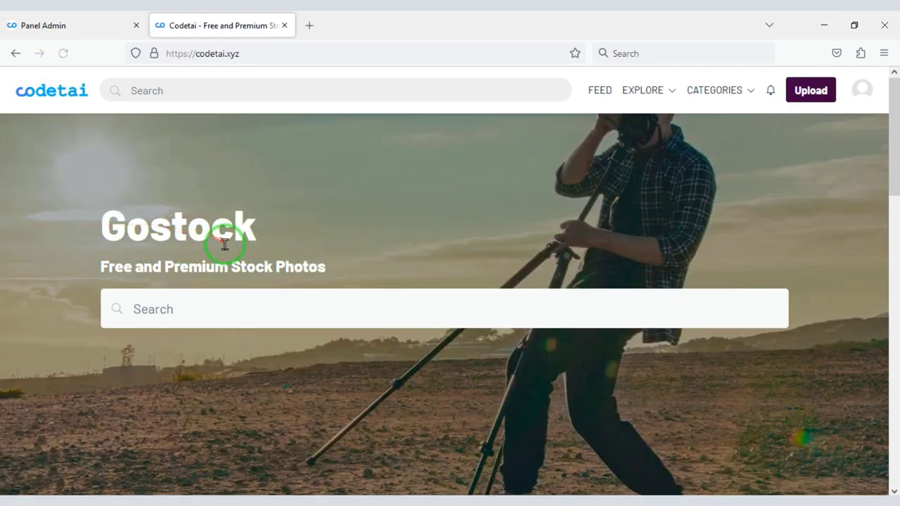
pyautogui.moveTo(894, 134); pyautogui.dragTo(891, 18)
pyautogui.click(42, 25)
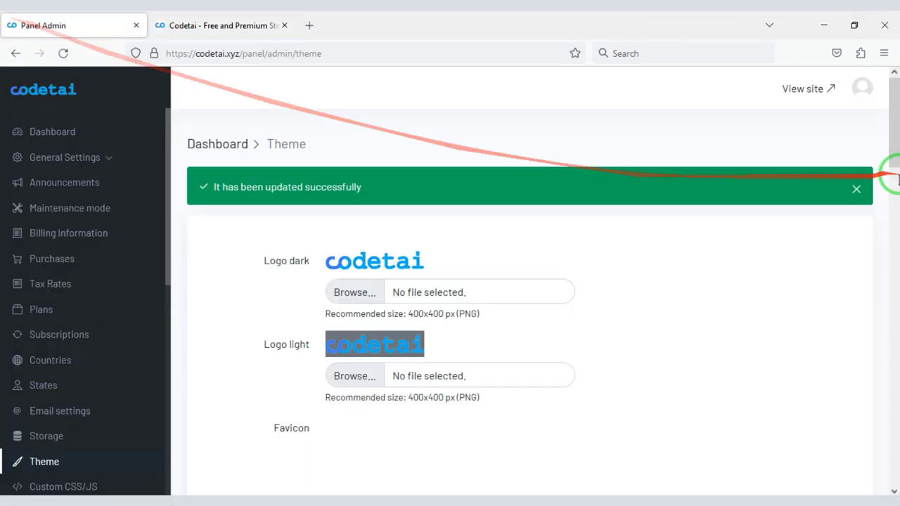
pyautogui.click(234, 372)
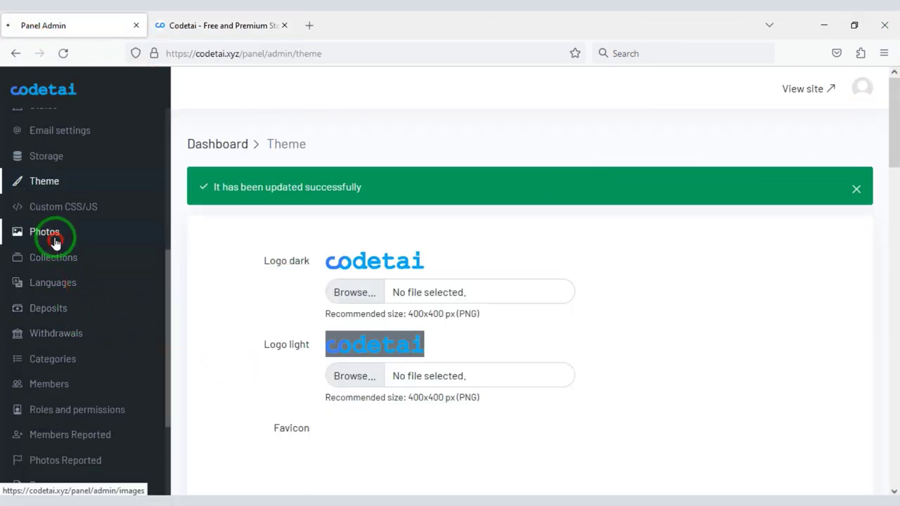
# Browse the Photos, Collections and Languages lists in the admin sidebar.
pyautogui.click(55, 242)
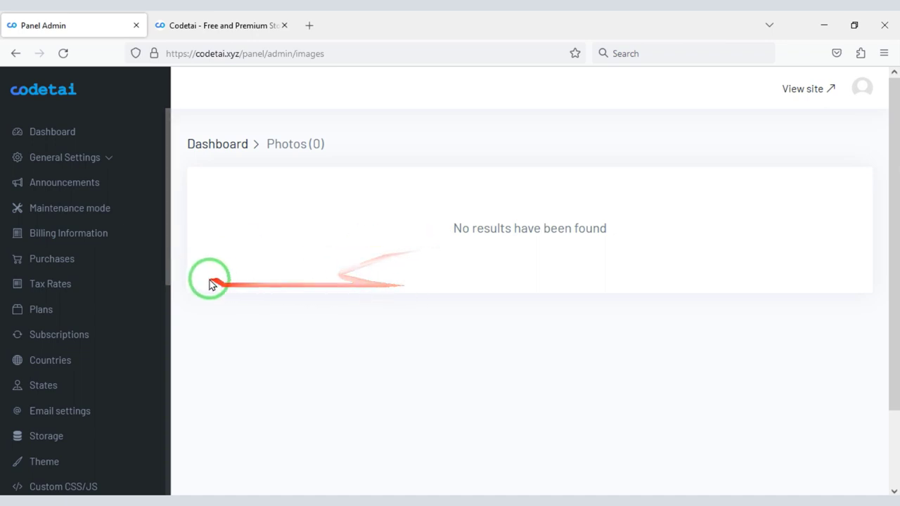
pyautogui.scroll(-5, 88, 238)
pyautogui.click(63, 232)
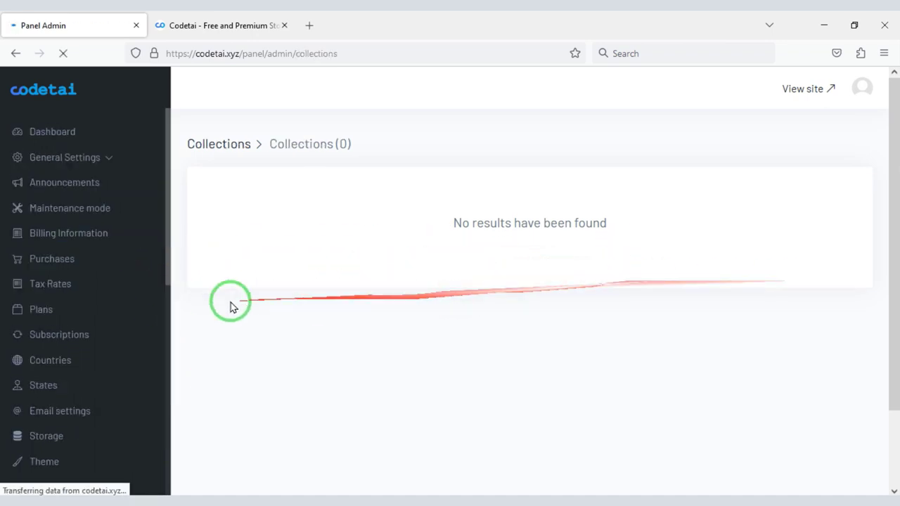
pyautogui.moveTo(165, 260); pyautogui.dragTo(167, 424)
pyautogui.click(70, 232)
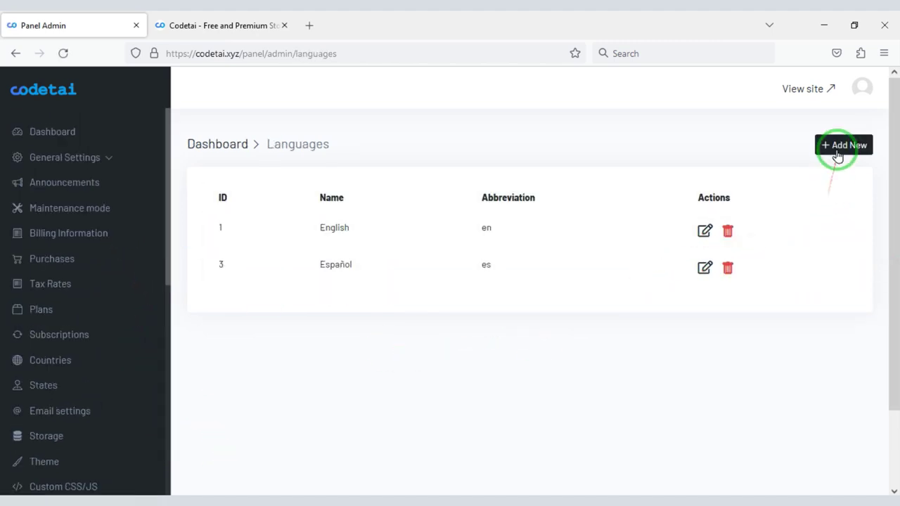
# Look over the Add New language form, then return to the Languages list.
pyautogui.click(839, 148)
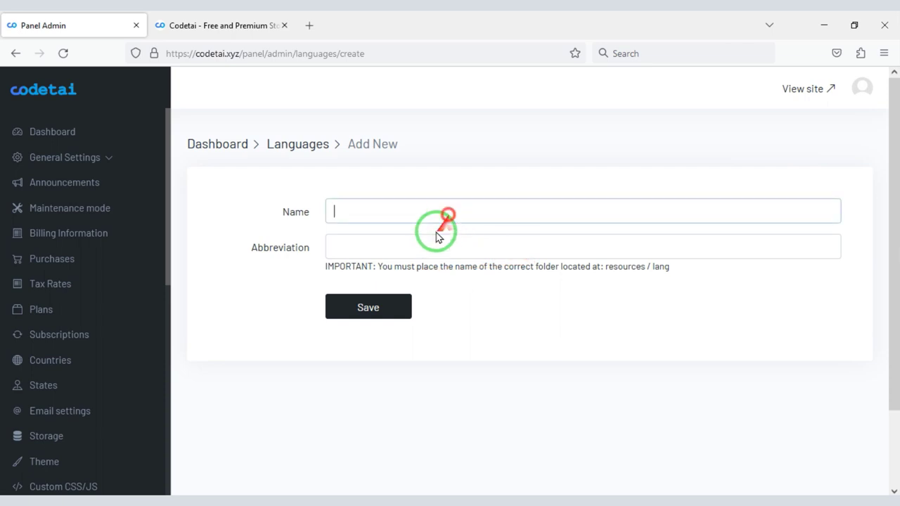
pyautogui.click(405, 242)
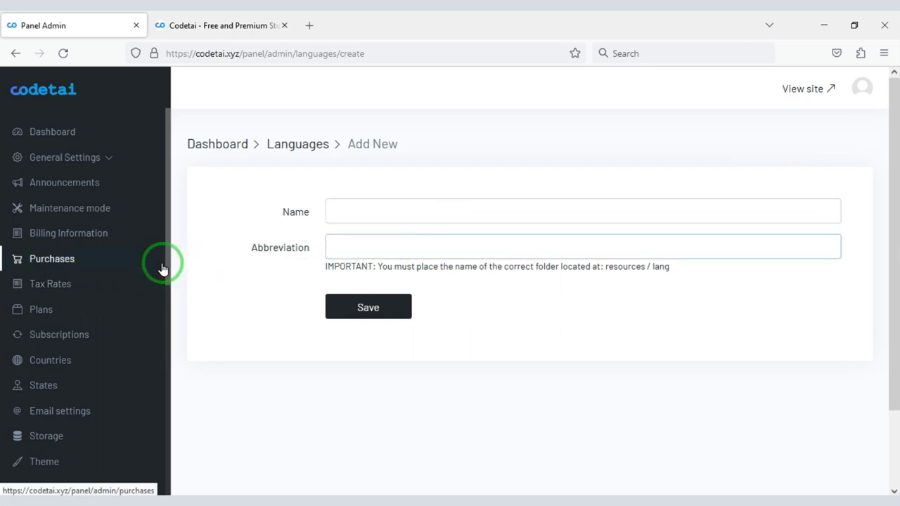
pyautogui.moveTo(162, 269); pyautogui.dragTo(177, 494)
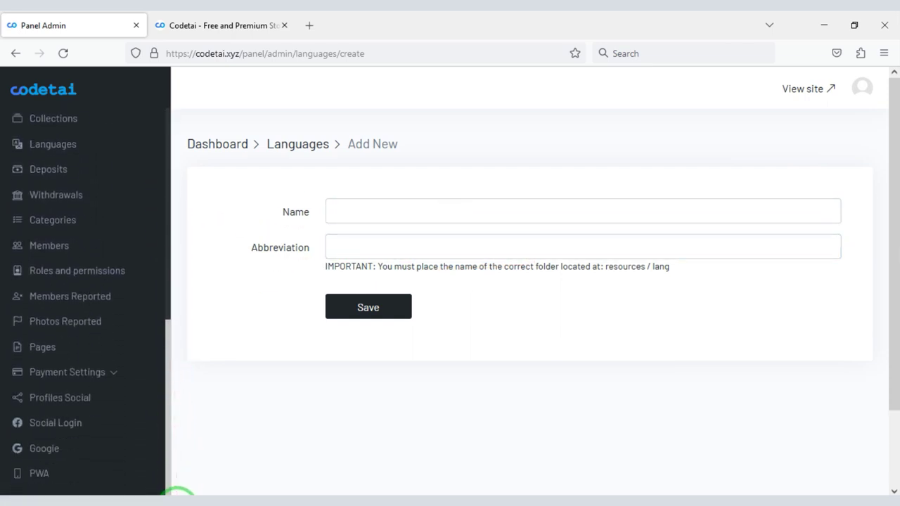
pyautogui.click(63, 288)
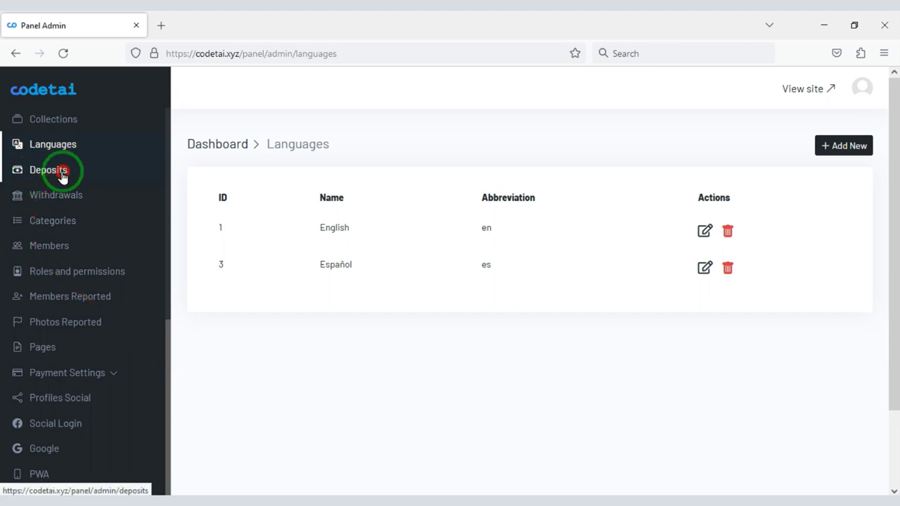
# View Deposits and the Categories Add New form, then open the Members list.
pyautogui.click(62, 173)
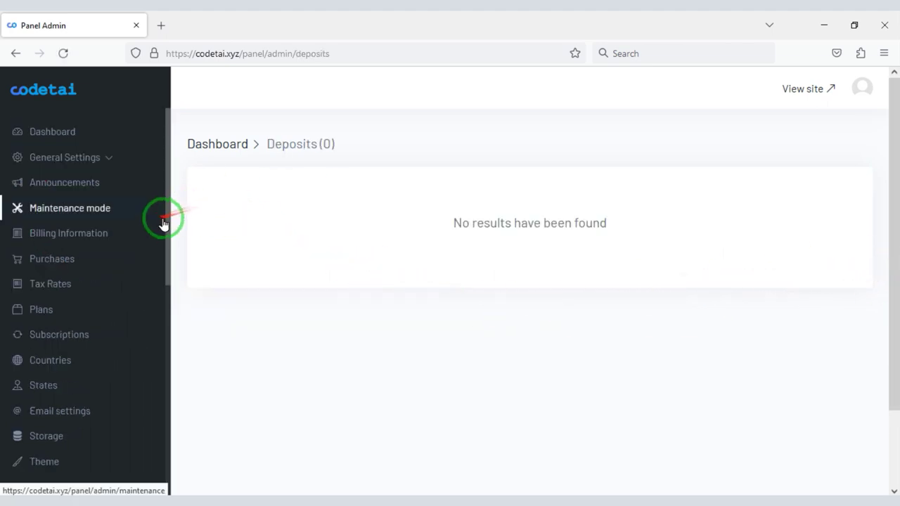
pyautogui.scroll(-7, 169, 291)
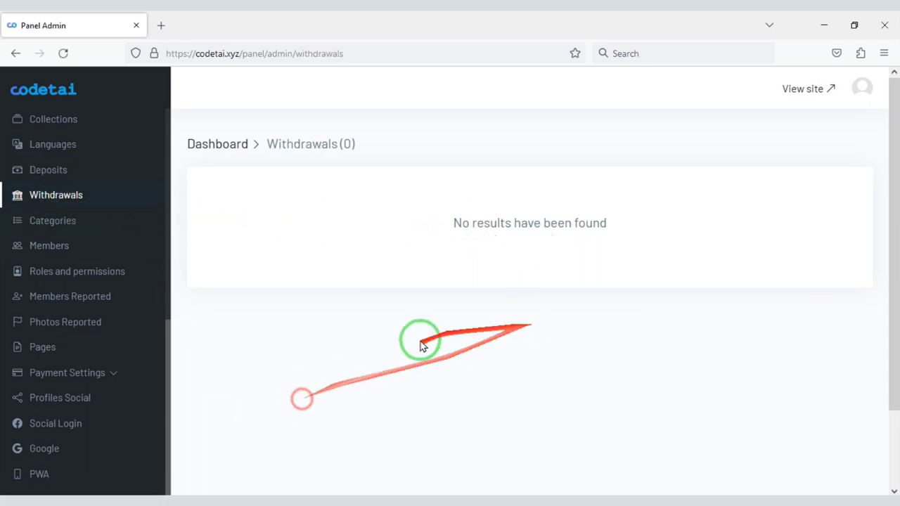
pyautogui.click(56, 222)
pyautogui.moveTo(891, 206); pyautogui.dragTo(885, 142)
pyautogui.click(850, 118)
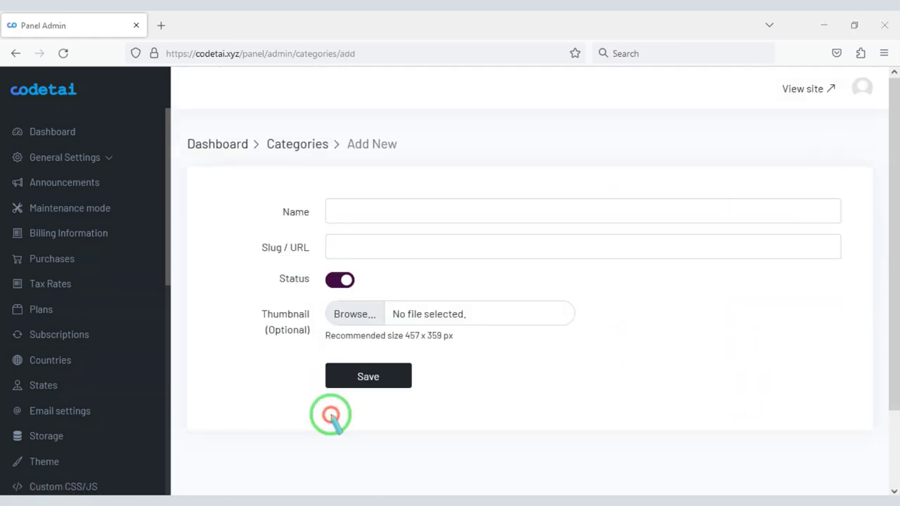
pyautogui.moveTo(235, 295); pyautogui.dragTo(593, 333)
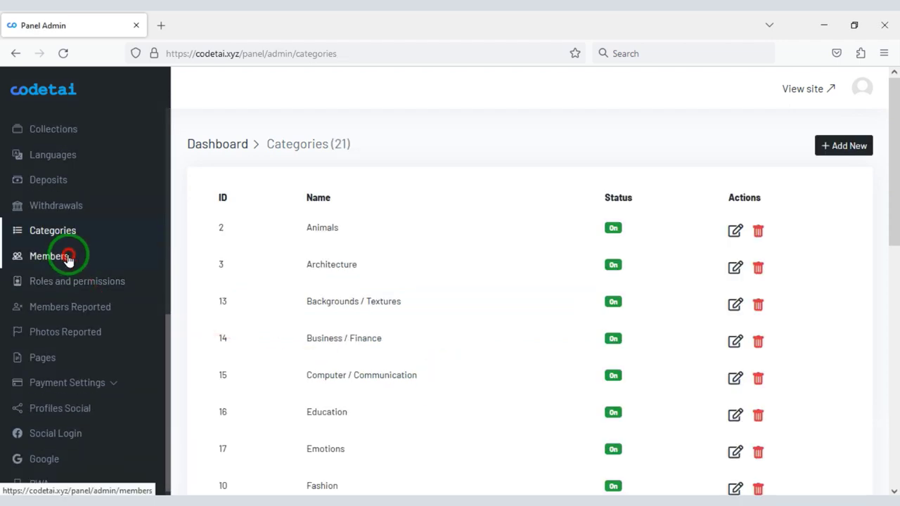
pyautogui.click(68, 258)
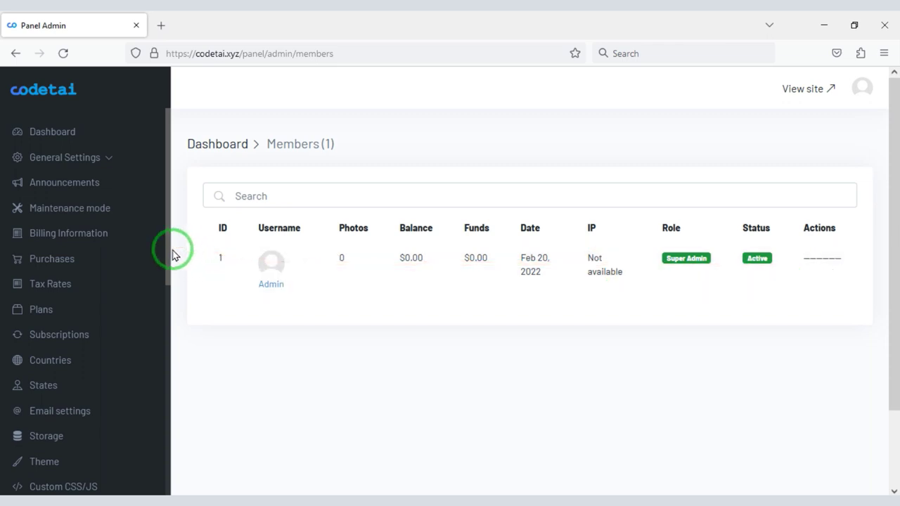
# Start a new role in Roles and permissions, enter its name and choose Limited Access.
pyautogui.moveTo(171, 257); pyautogui.dragTo(185, 458)
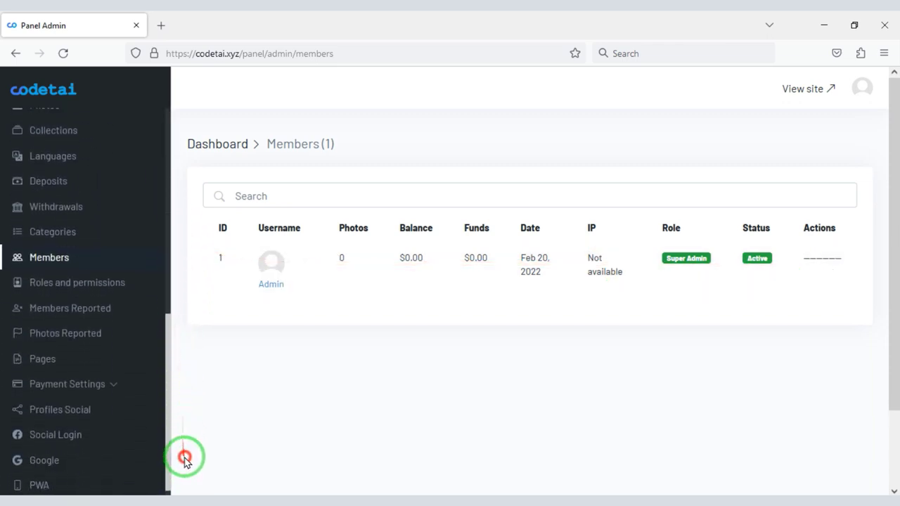
pyautogui.click(81, 284)
pyautogui.click(829, 152)
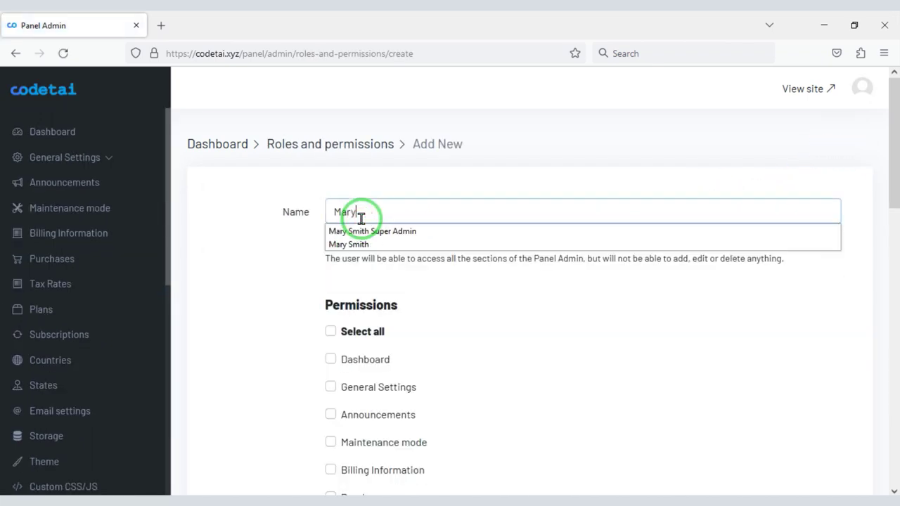
pyautogui.write('in')
pyautogui.click(330, 243)
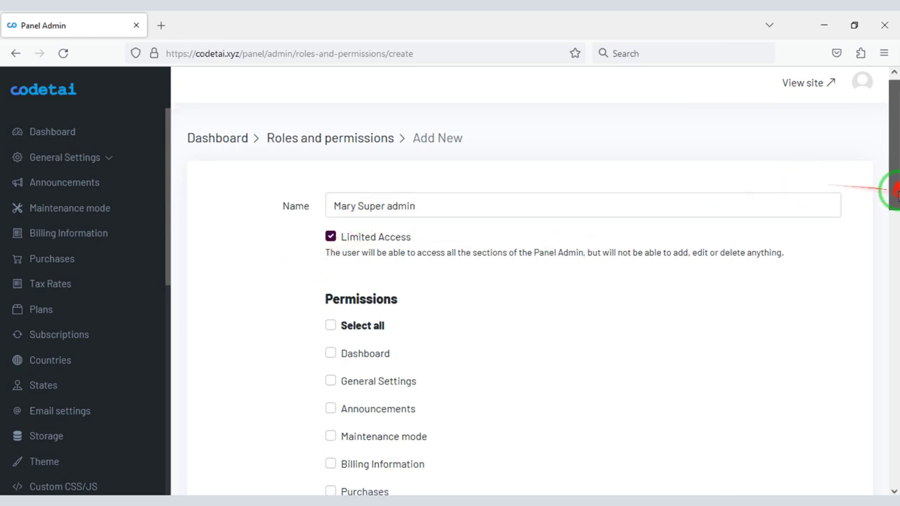
# Grant the role Withdrawals and Members permissions, save it, and view Members Reported.
pyautogui.scroll(-3, 492, 211)
pyautogui.moveTo(894, 232); pyautogui.dragTo(871, 339)
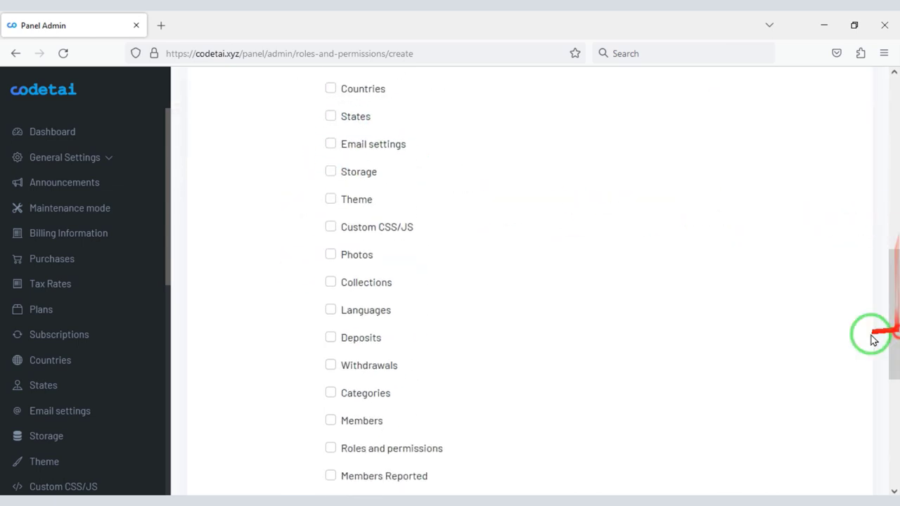
pyautogui.click(331, 366)
pyautogui.click(329, 420)
pyautogui.scroll(-5, 801, 370)
pyautogui.click(338, 391)
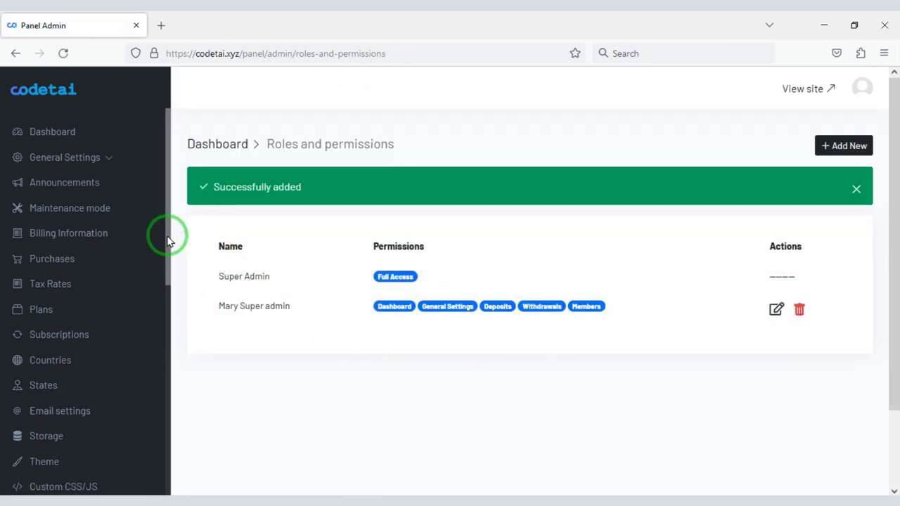
pyautogui.moveTo(167, 241); pyautogui.dragTo(348, 427)
pyautogui.click(90, 298)
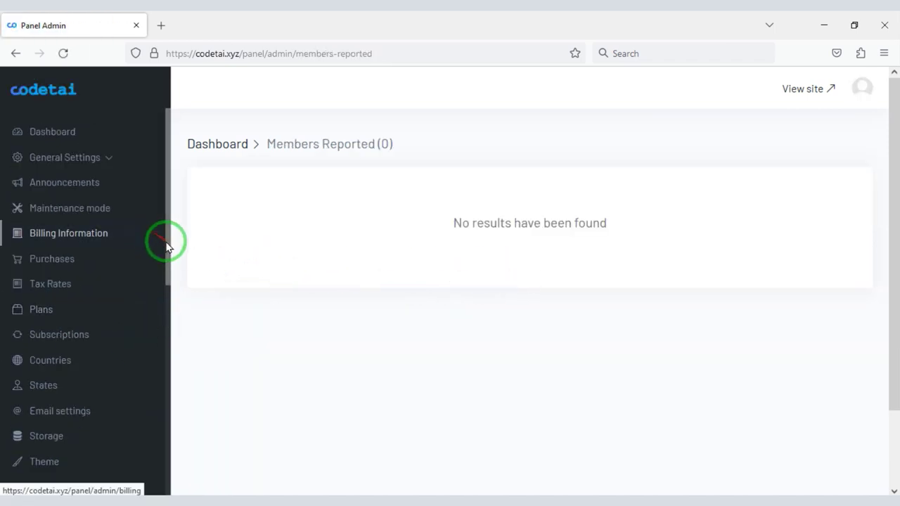
# Look over Photos Reported and the Pages list, then start a new page.
pyautogui.moveTo(167, 237); pyautogui.dragTo(191, 460)
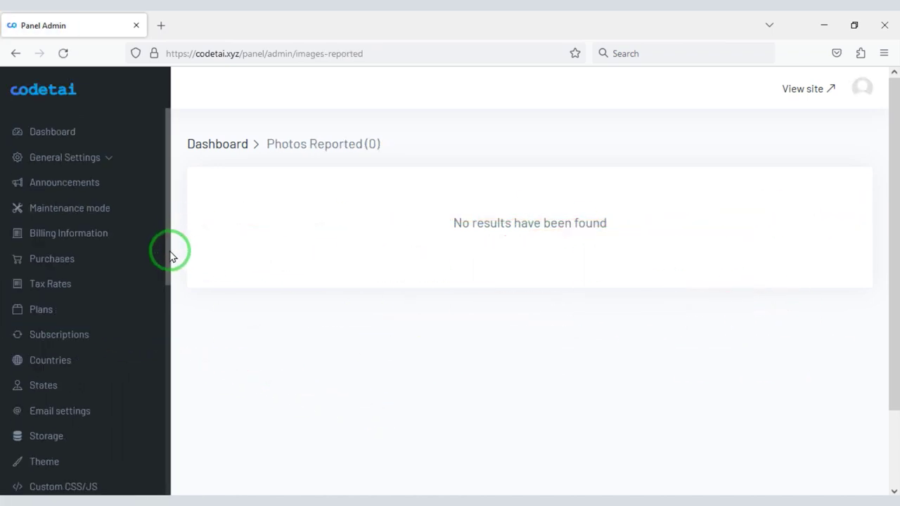
pyautogui.moveTo(171, 255); pyautogui.dragTo(335, 411)
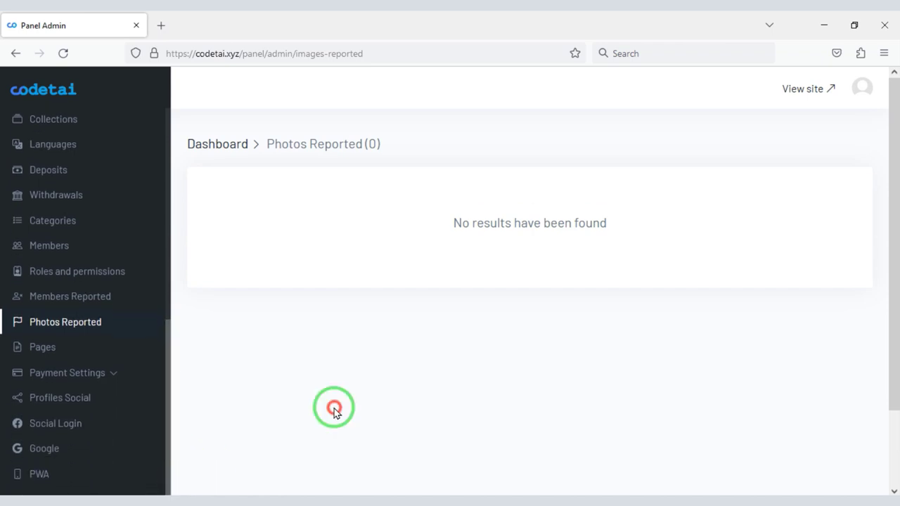
pyautogui.click(42, 347)
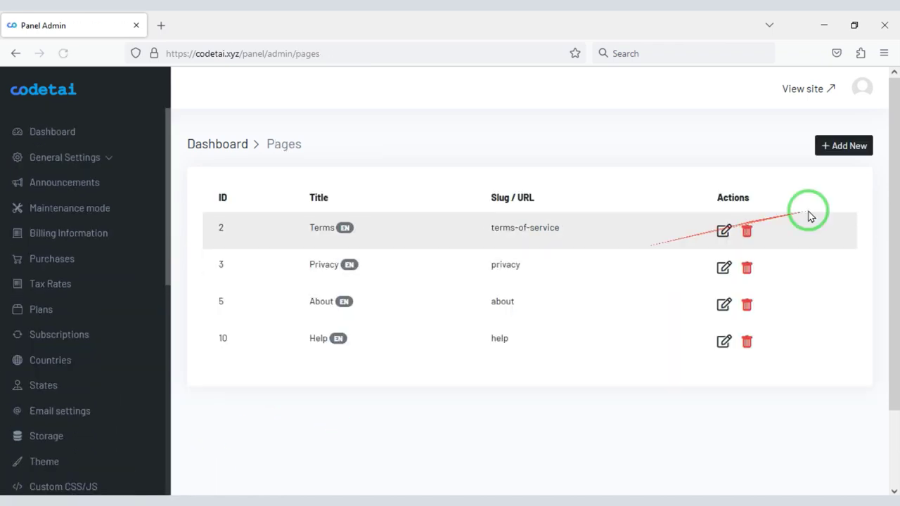
pyautogui.click(844, 145)
# Expand Payment Settings in the sidebar to show gateways from PayPal to Flutterwave.
pyautogui.scroll(-2, 501, 241)
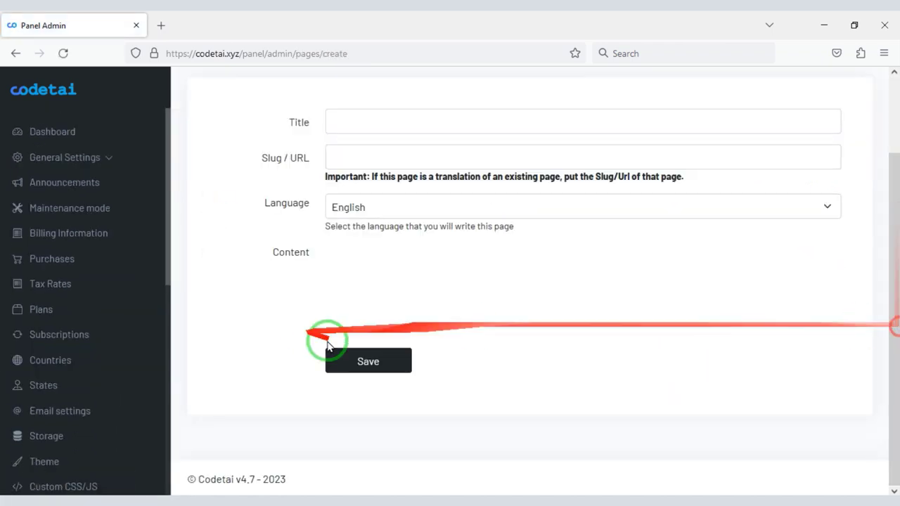
pyautogui.moveTo(891, 297); pyautogui.dragTo(891, 363)
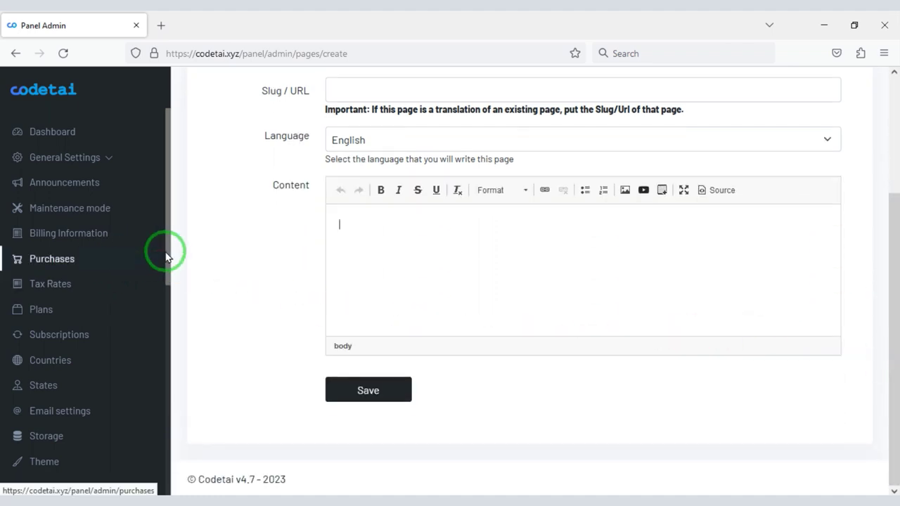
pyautogui.moveTo(166, 249); pyautogui.dragTo(160, 464)
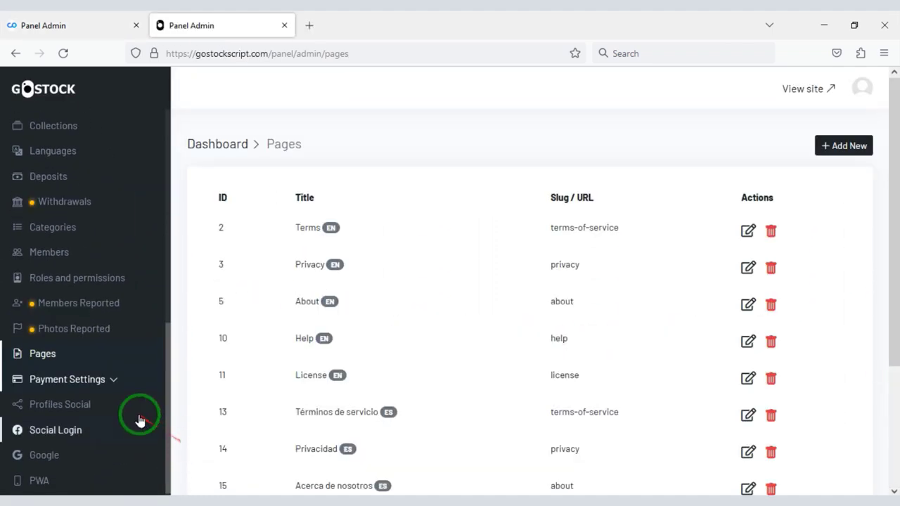
pyautogui.click(155, 373)
pyautogui.moveTo(164, 374); pyautogui.dragTo(165, 446)
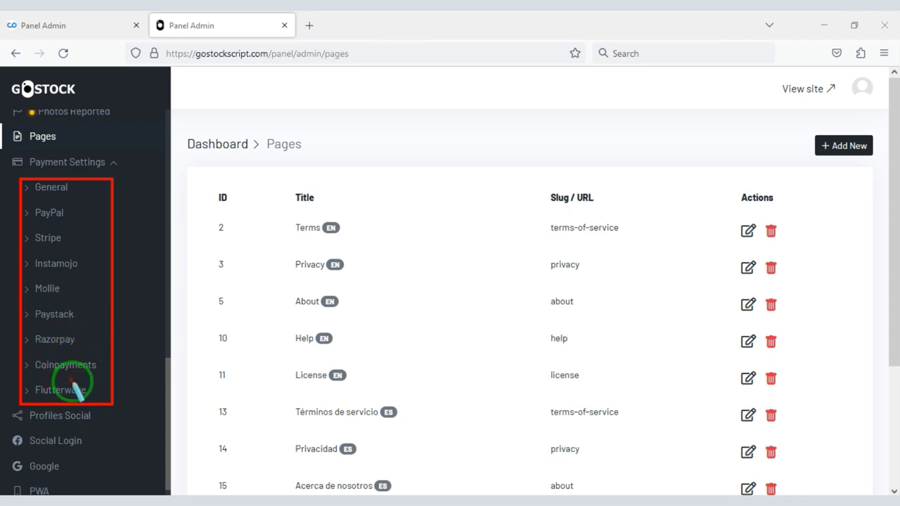
# Remove the admin path from the address to load the public site's home page.
pyautogui.scroll(-1, 47, 426)
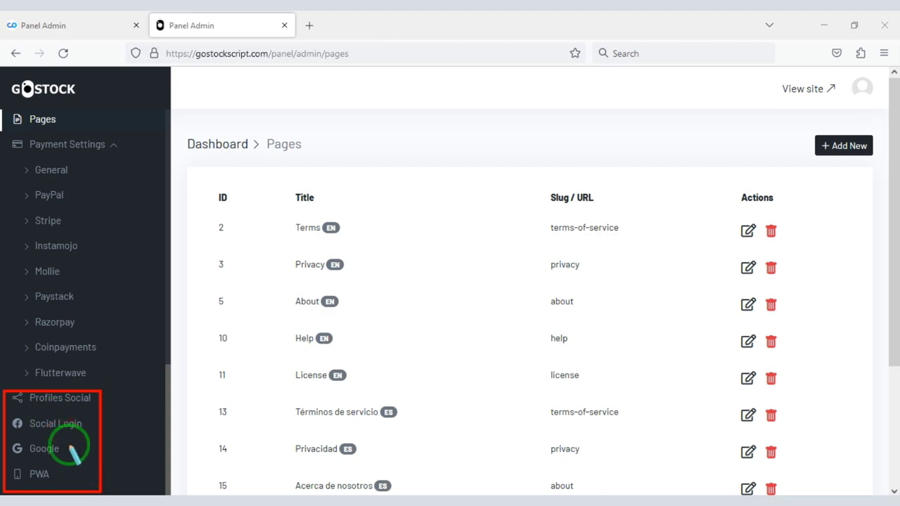
pyautogui.moveTo(348, 53); pyautogui.dragTo(262, 79)
pyautogui.press('BackSpace')
pyautogui.press('Return')
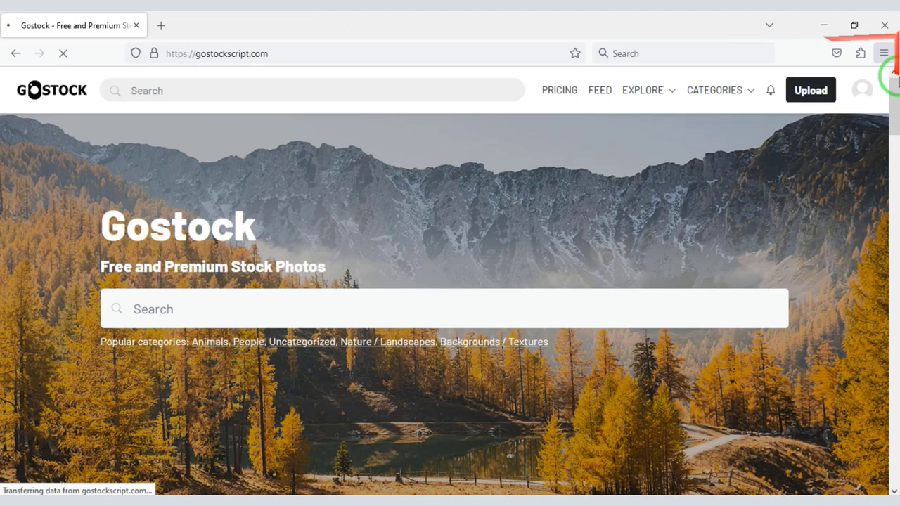
pyautogui.moveTo(894, 77); pyautogui.dragTo(866, 84)
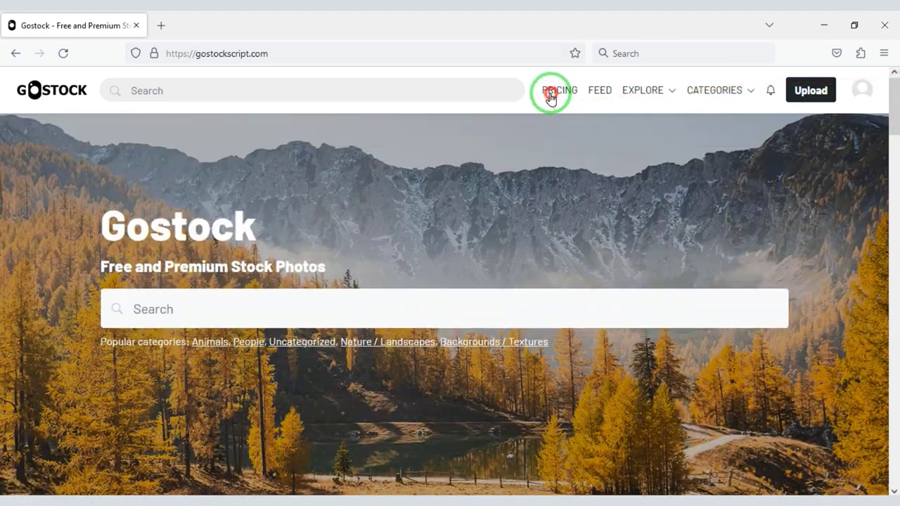
# View the Pricing page, then return to Panel Admin from the account menu.
pyautogui.click(550, 99)
pyautogui.moveTo(877, 201); pyautogui.dragTo(829, 428)
pyautogui.click(863, 92)
pyautogui.click(799, 128)
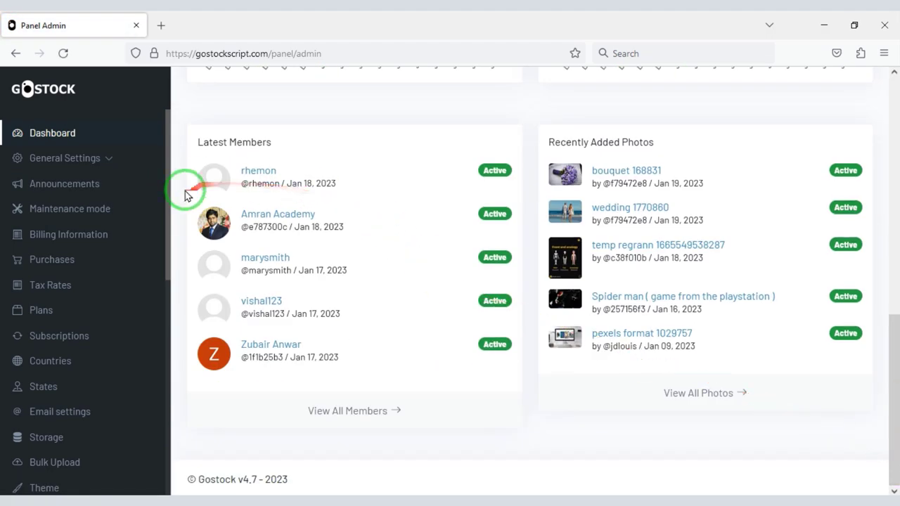
pyautogui.moveTo(167, 202); pyautogui.dragTo(171, 156)
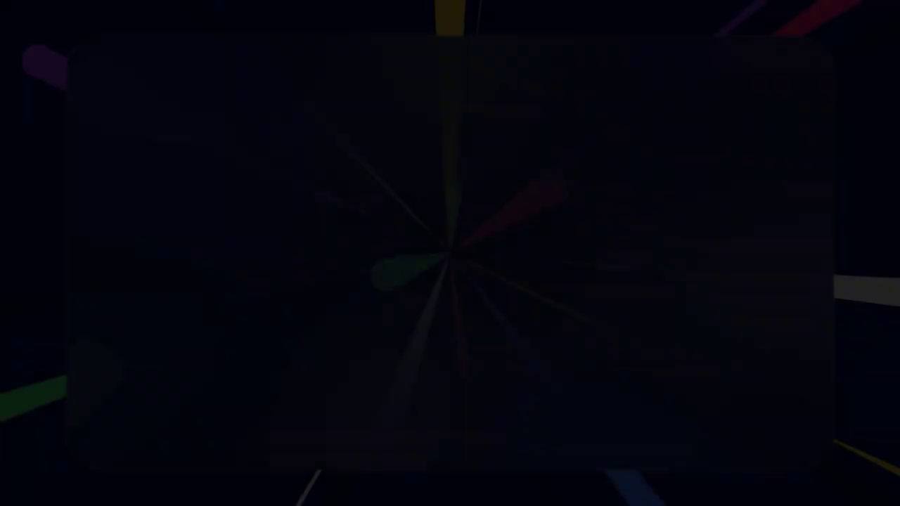